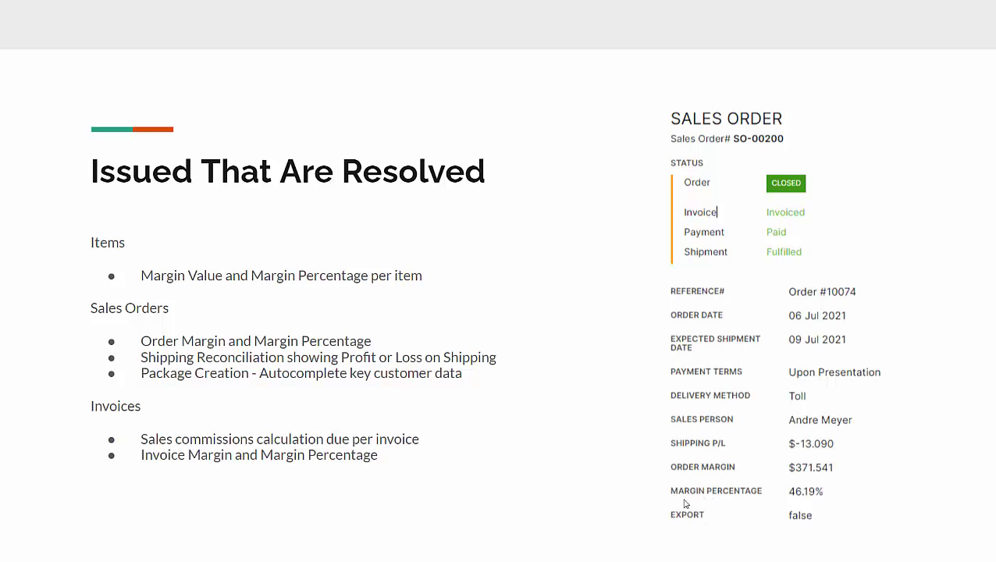
Step: Advance the slideshow past the Future Options slide to the Zoho Analytics - Sales Dashboard slide
click(582, 476)
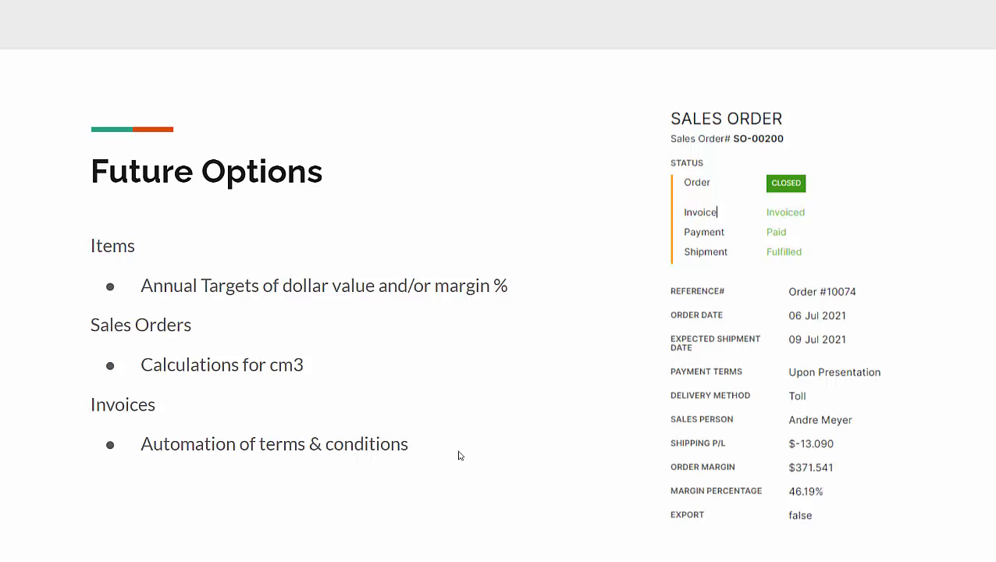
key(Right)
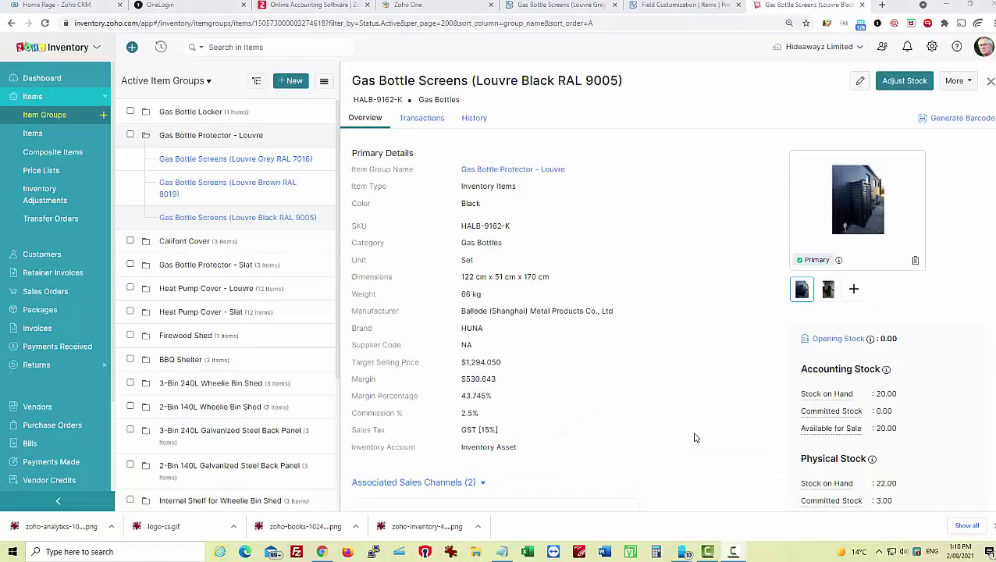
scroll(689, 440, down, 2)
scroll(689, 442, down, 2)
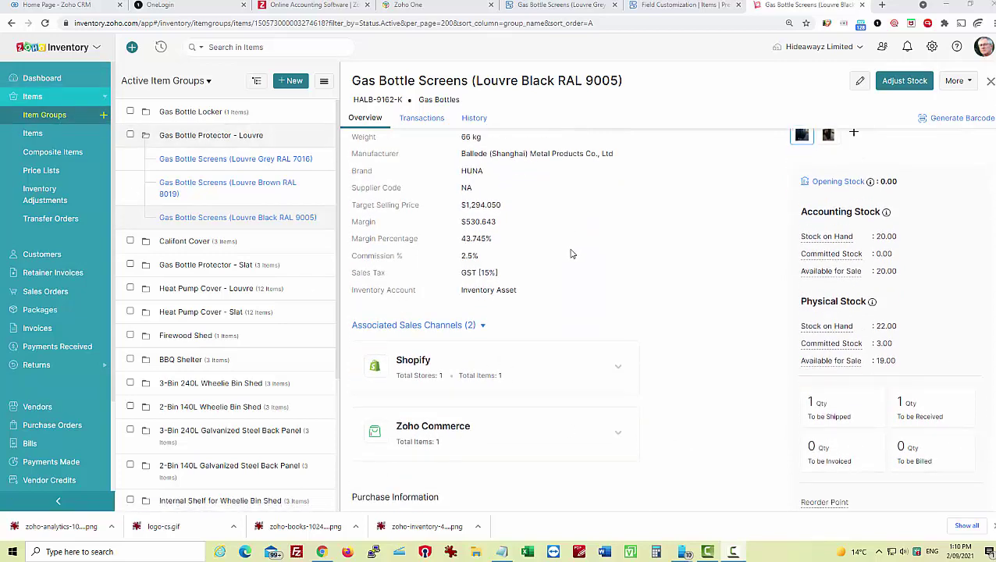
scroll(571, 254, down, 1)
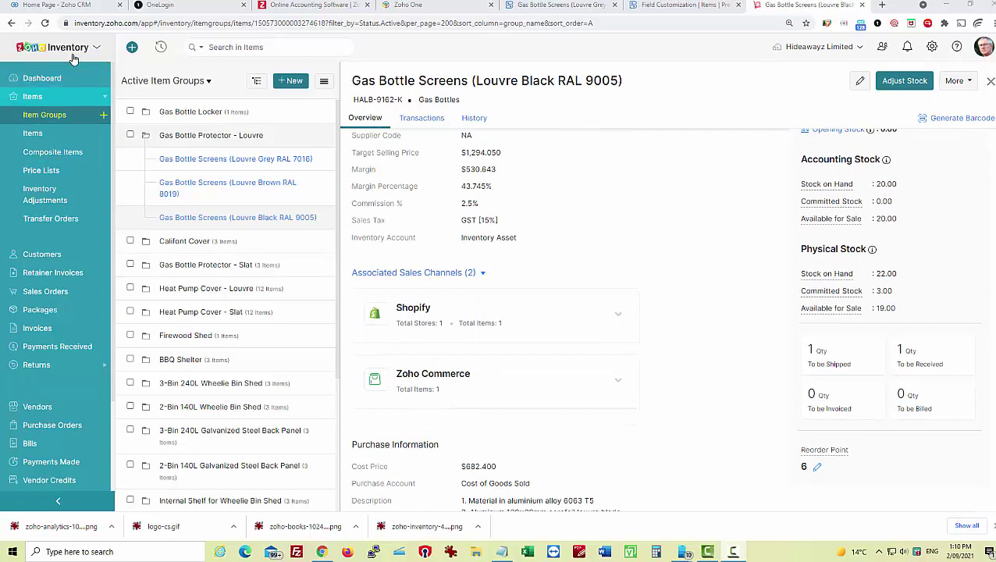
click(573, 7)
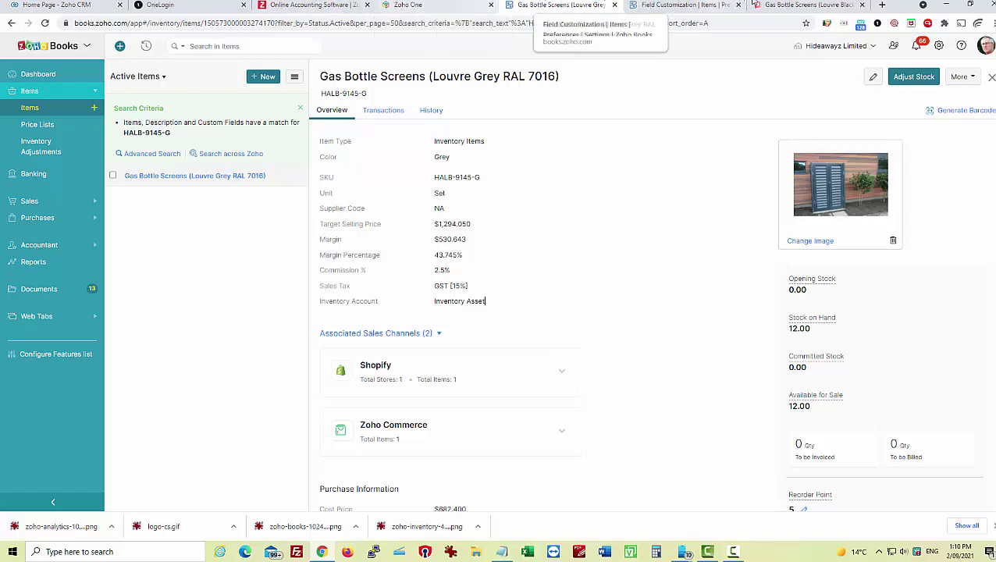
click(817, 6)
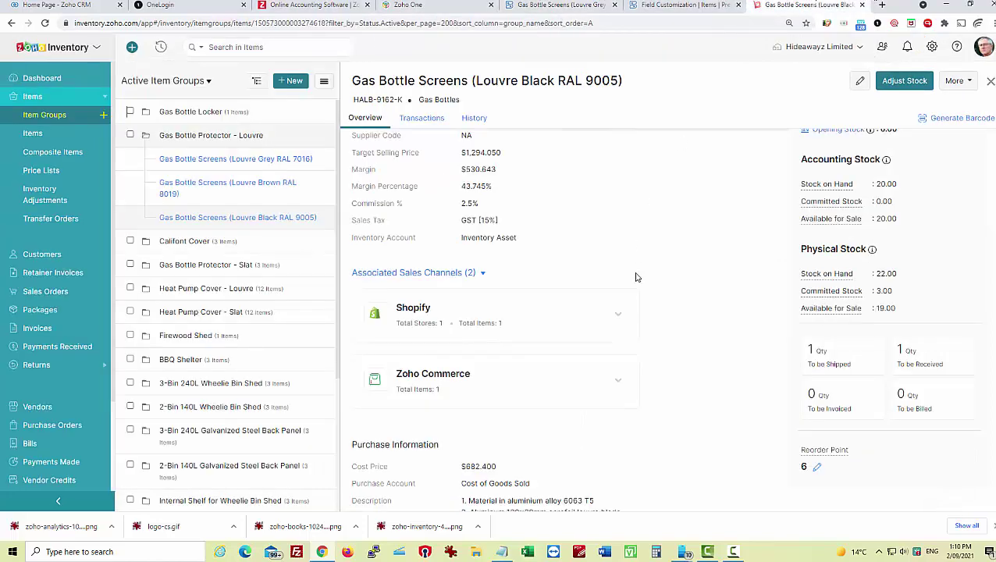
Step: Open the black screens item for editing and point out cost 682.4, selling price 1395, margin 530.643, 43.745%
click(859, 83)
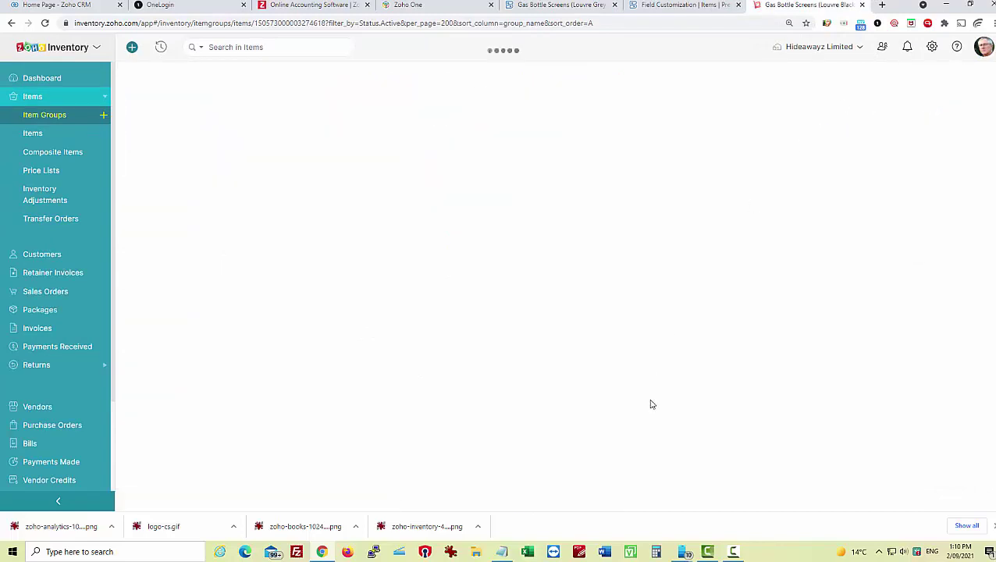
scroll(755, 398, down, 4)
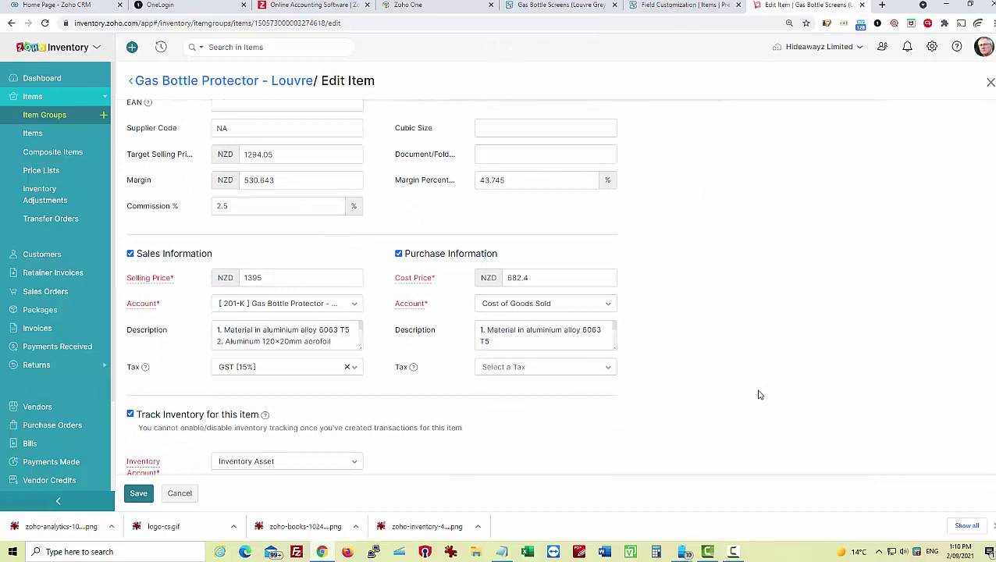
click(544, 277)
drag(543, 277, 506, 278)
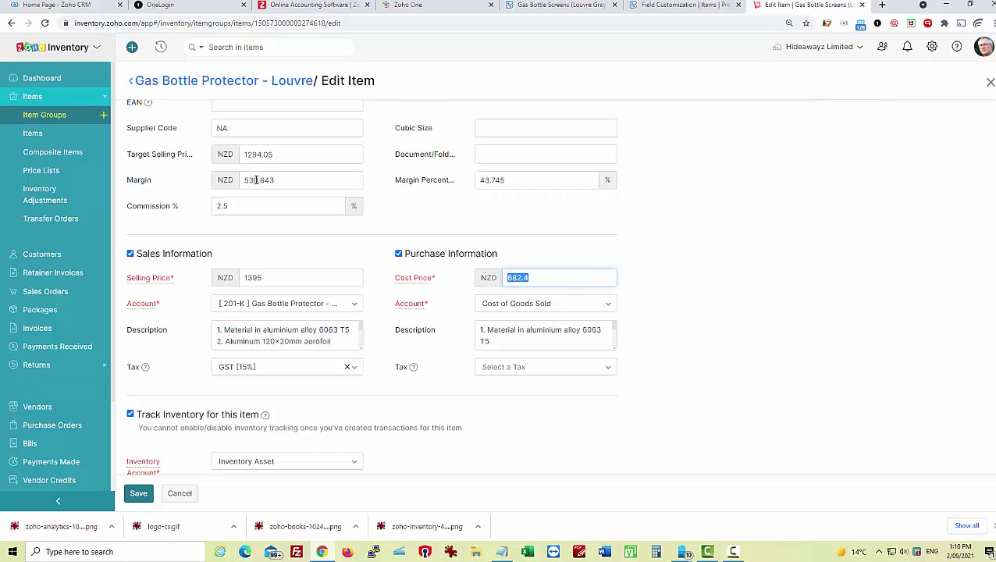
click(302, 178)
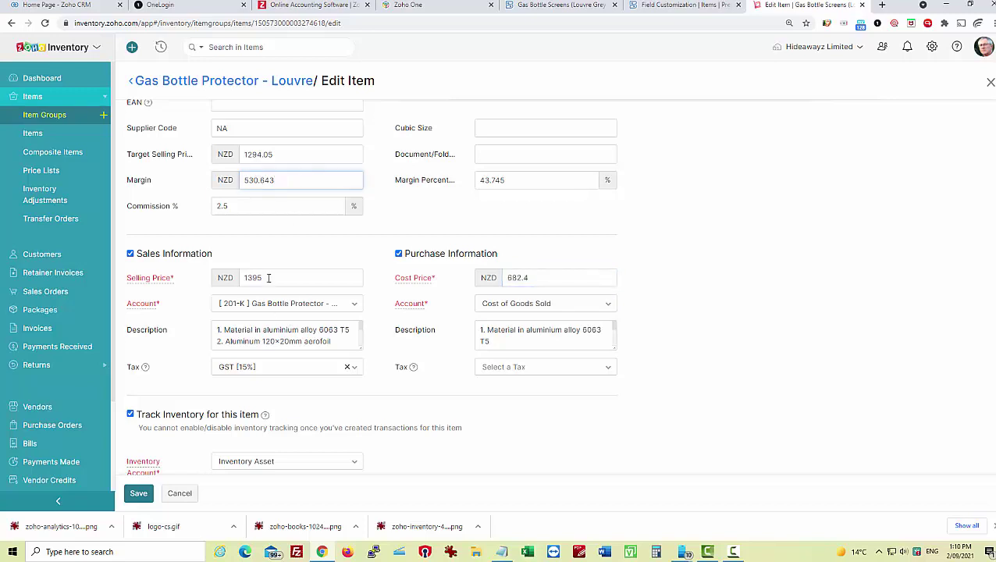
drag(269, 278, 237, 277)
drag(274, 179, 233, 186)
drag(522, 184, 465, 191)
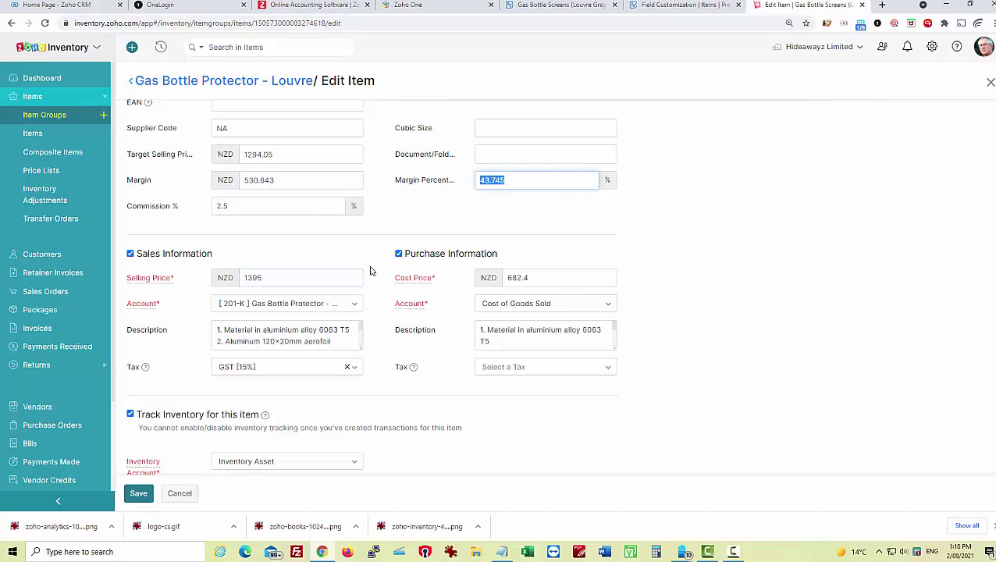
drag(276, 153, 240, 153)
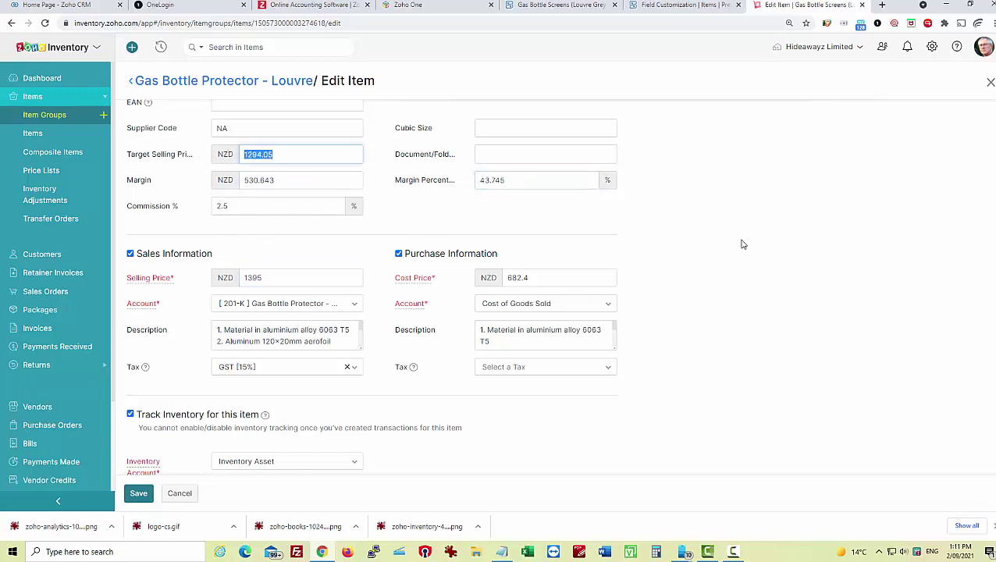
drag(271, 205, 195, 217)
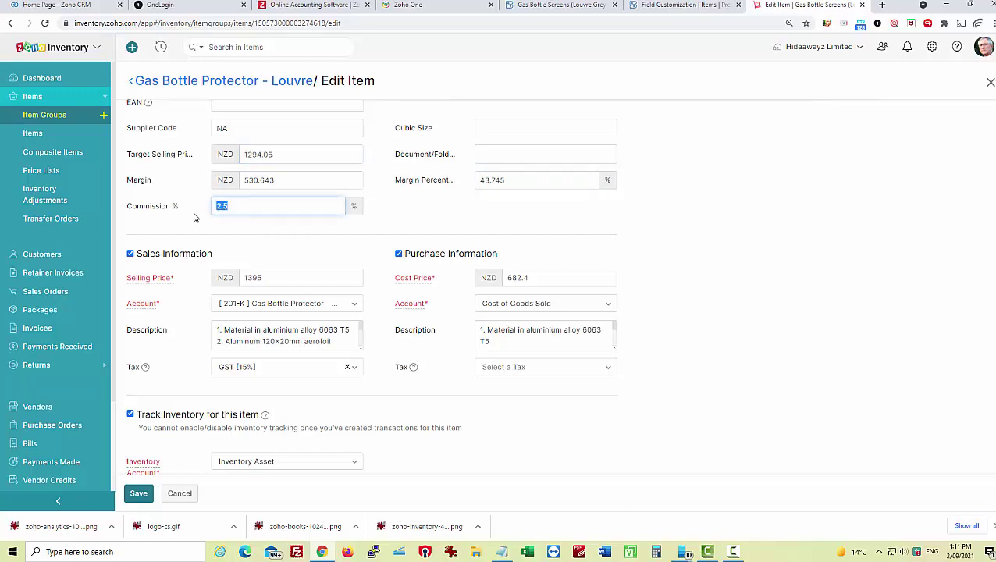
click(185, 232)
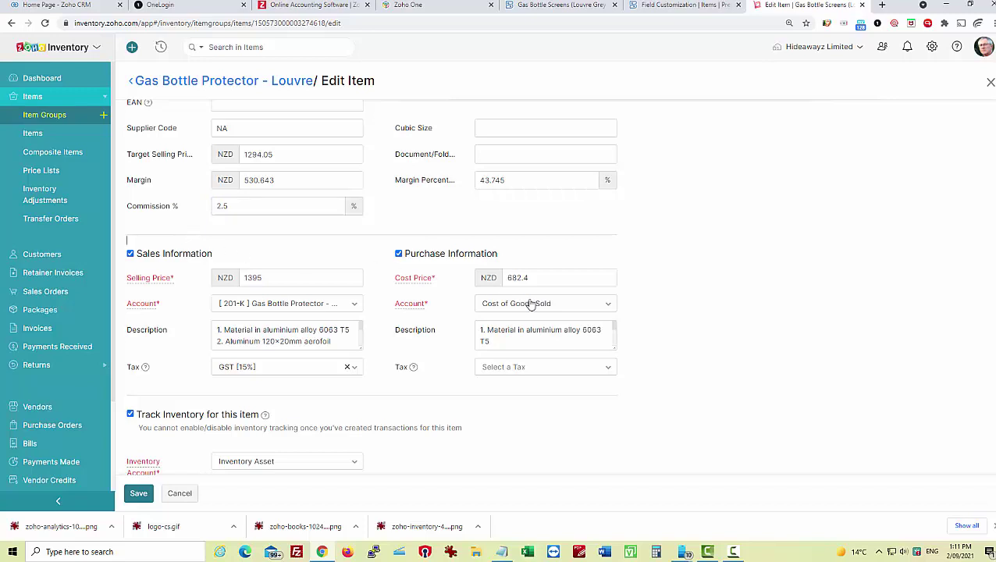
Step: Replace the cost price with 800, save the item, and highlight its $530.643 margin
drag(533, 277, 492, 277)
text(800)
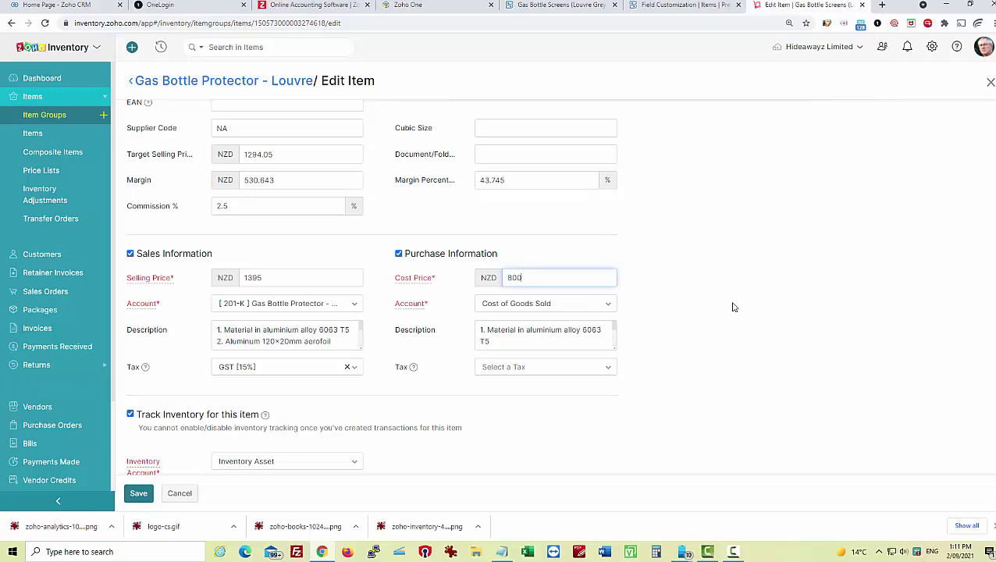
click(790, 308)
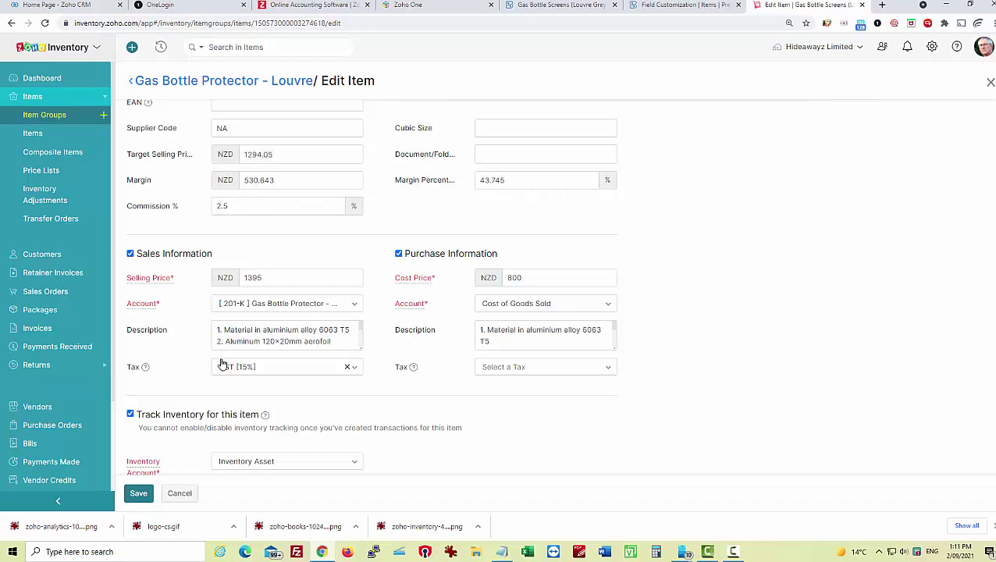
click(139, 494)
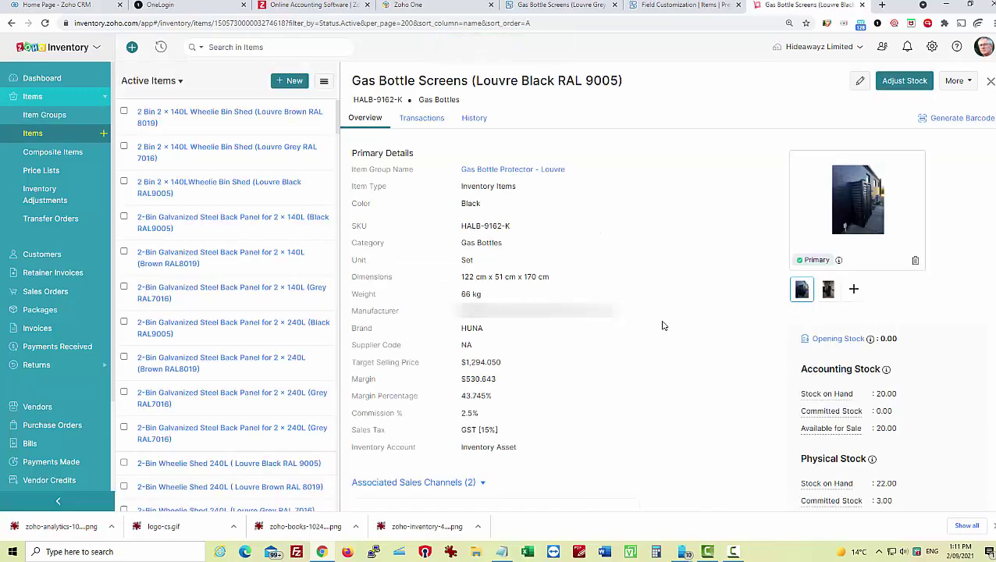
mouse_move(457, 379)
mouse_down()
mouse_move(499, 379)
mouse_move(466, 395)
mouse_up()
Step: Open sales order SO-00221 and highlight its $583.917 order margin and 44.32% margin percentage
click(40, 293)
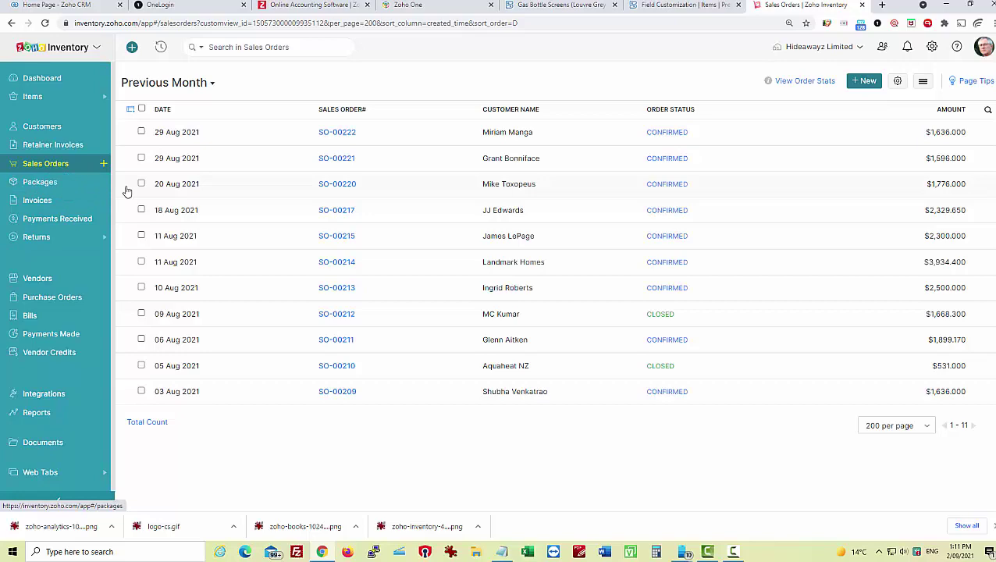
click(328, 161)
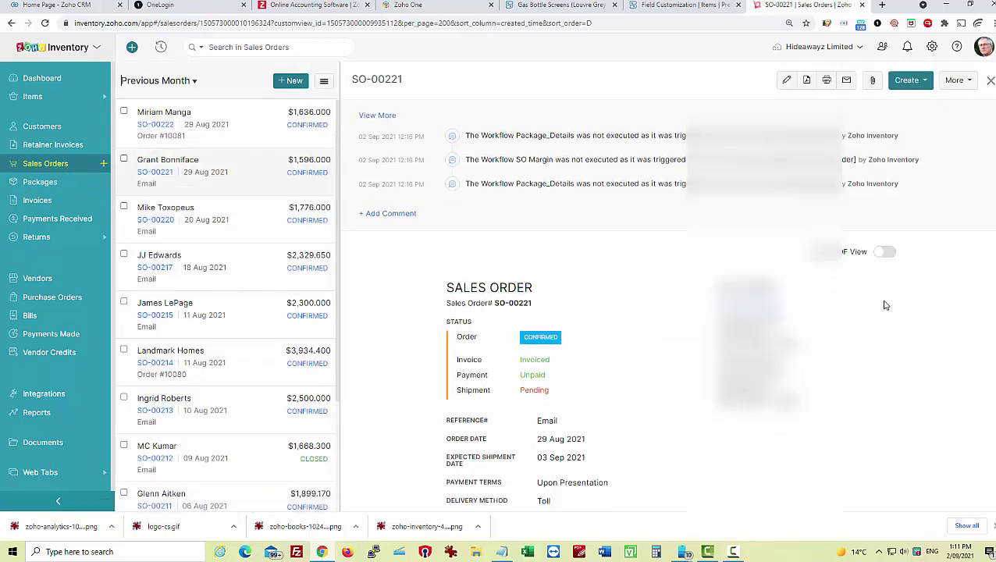
scroll(885, 305, down, 3)
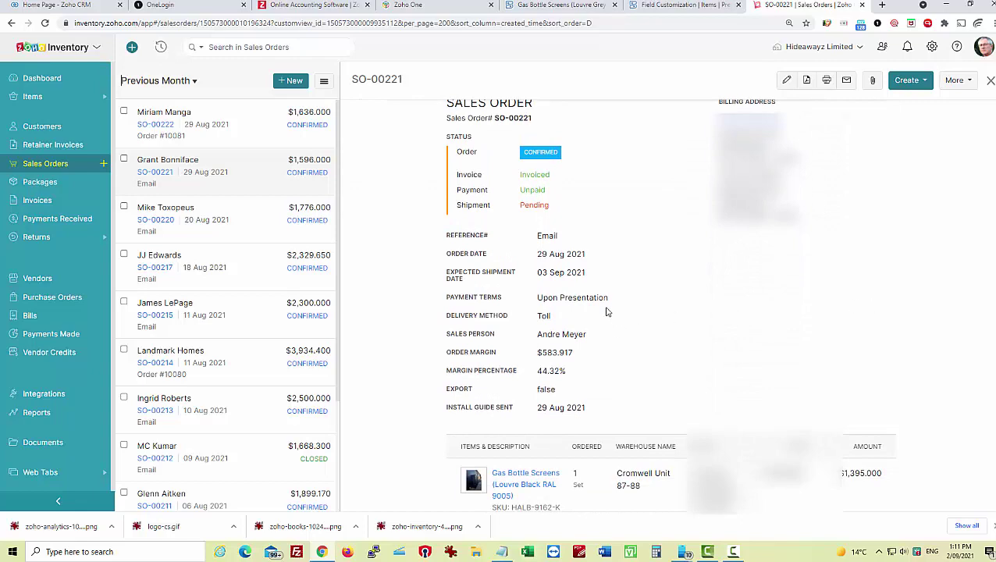
scroll(550, 369, down, 2)
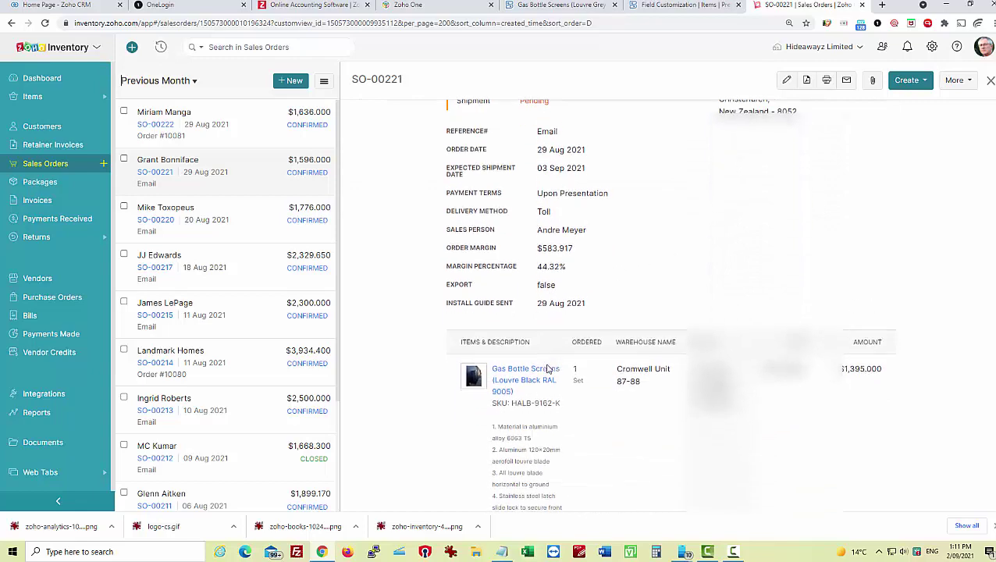
scroll(586, 349, down, 4)
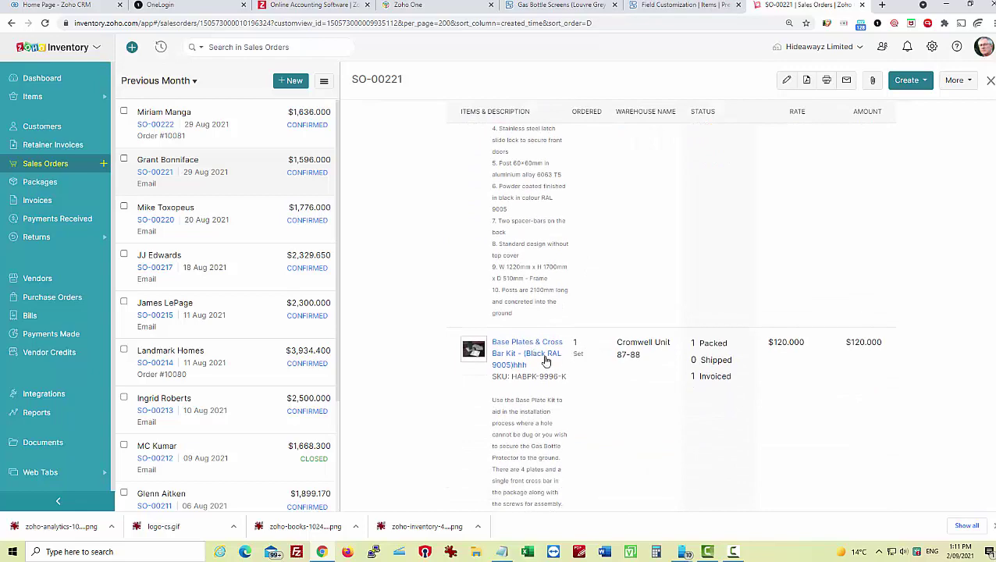
scroll(567, 433, up, 4)
scroll(568, 434, up, 2)
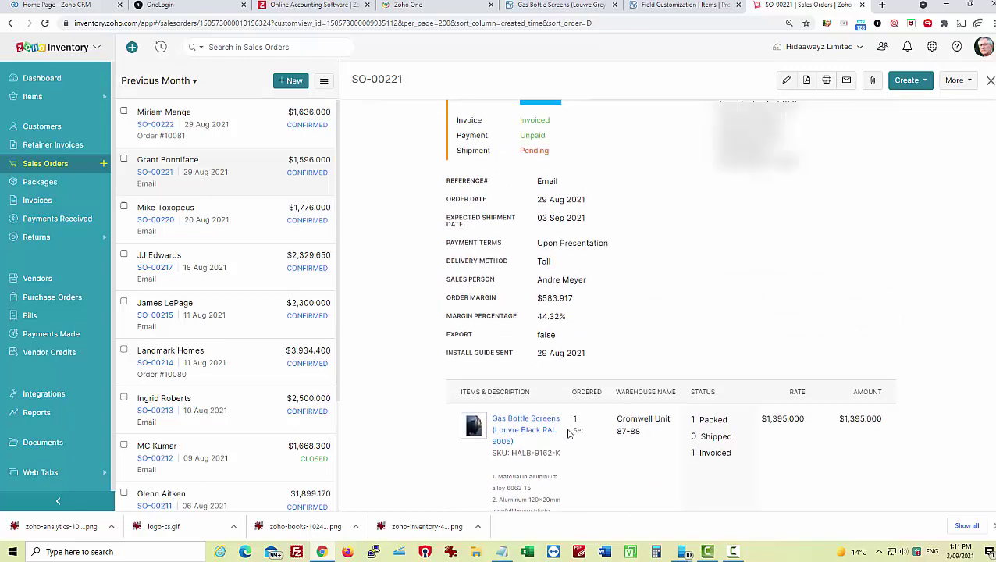
drag(447, 299, 586, 306)
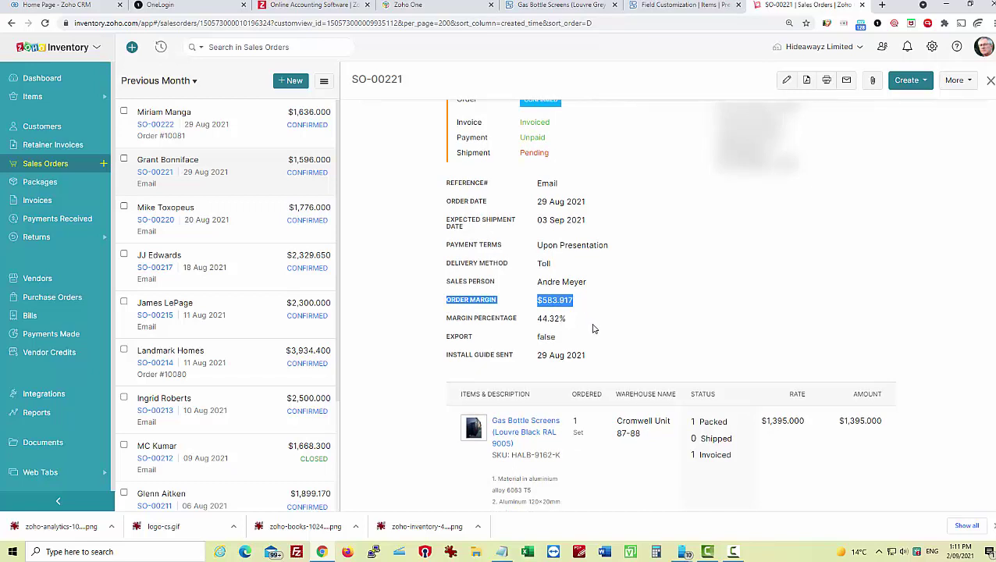
drag(446, 318, 571, 316)
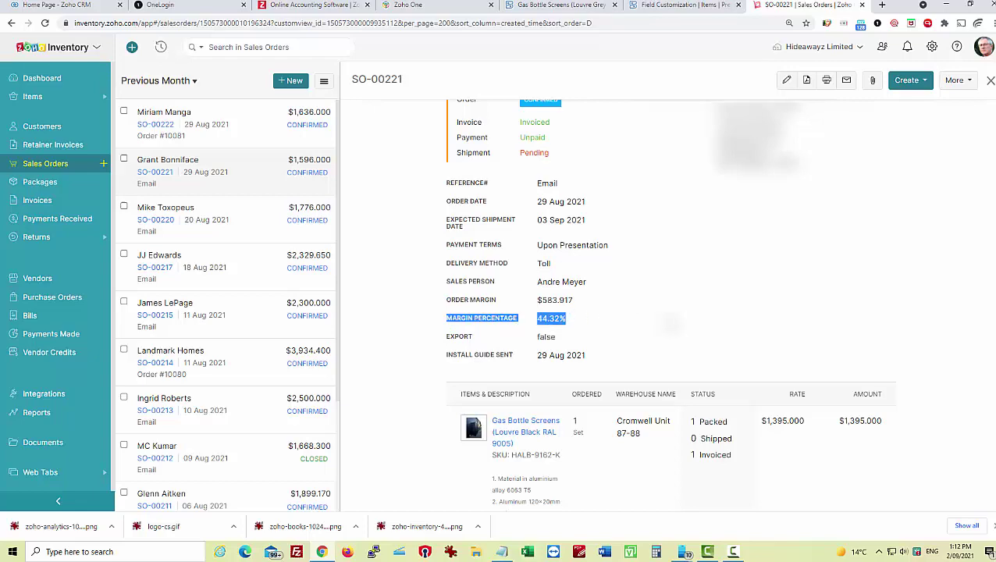
scroll(667, 313, up, 4)
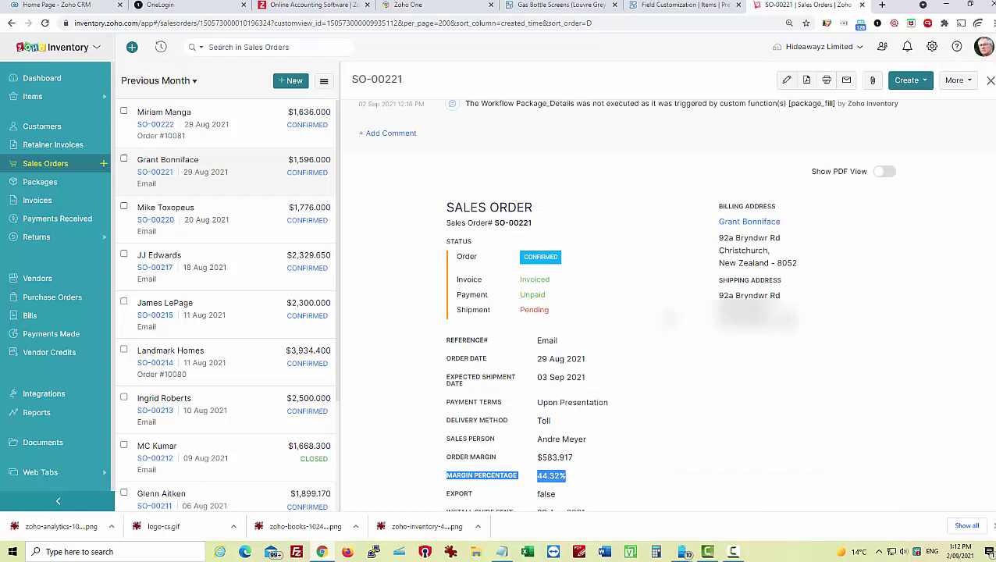
Step: Reopen Gas Bottle Screens (Louvre Black RAL 9005) from recent records and highlight its $413.043 margin at 34.05%
click(31, 97)
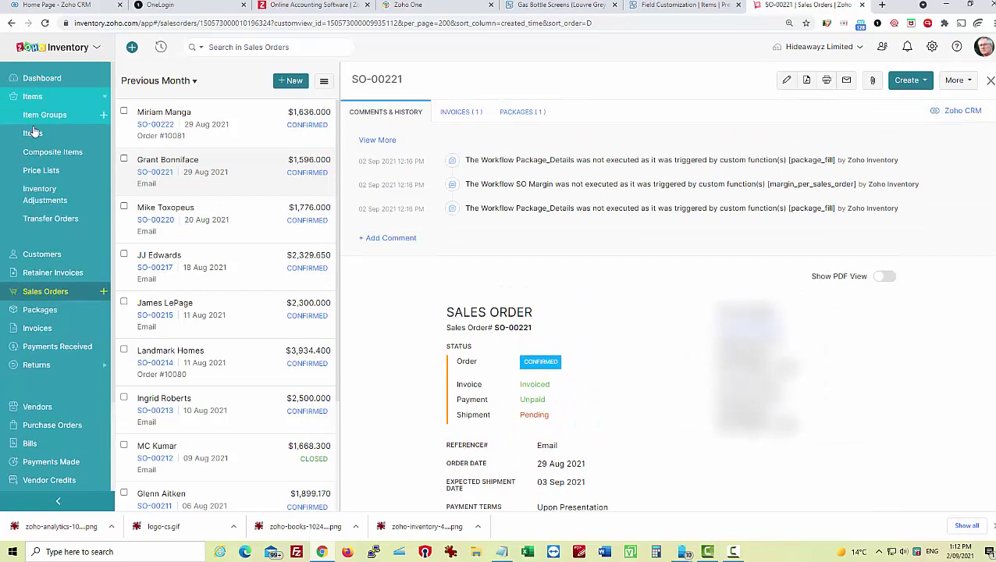
click(33, 133)
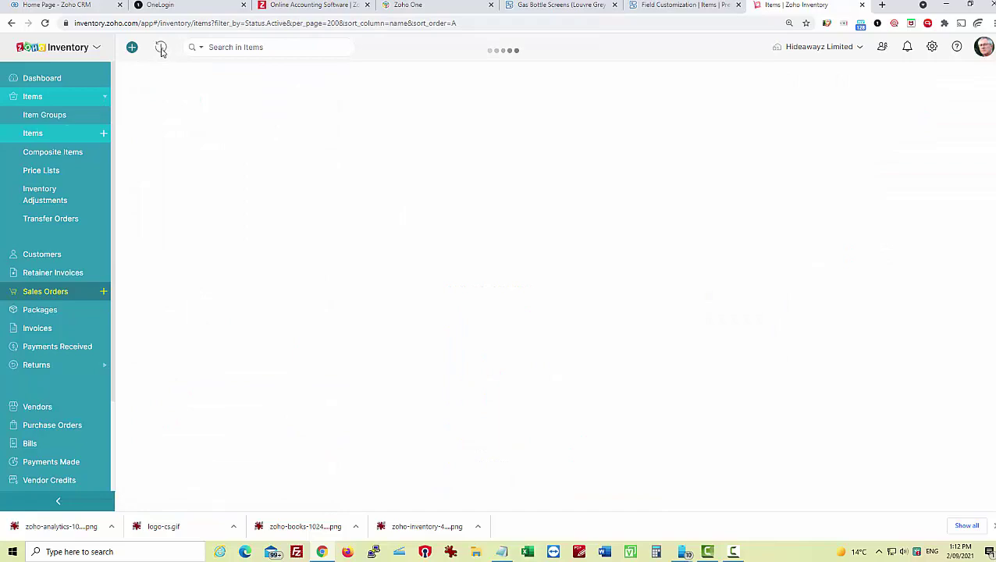
click(161, 47)
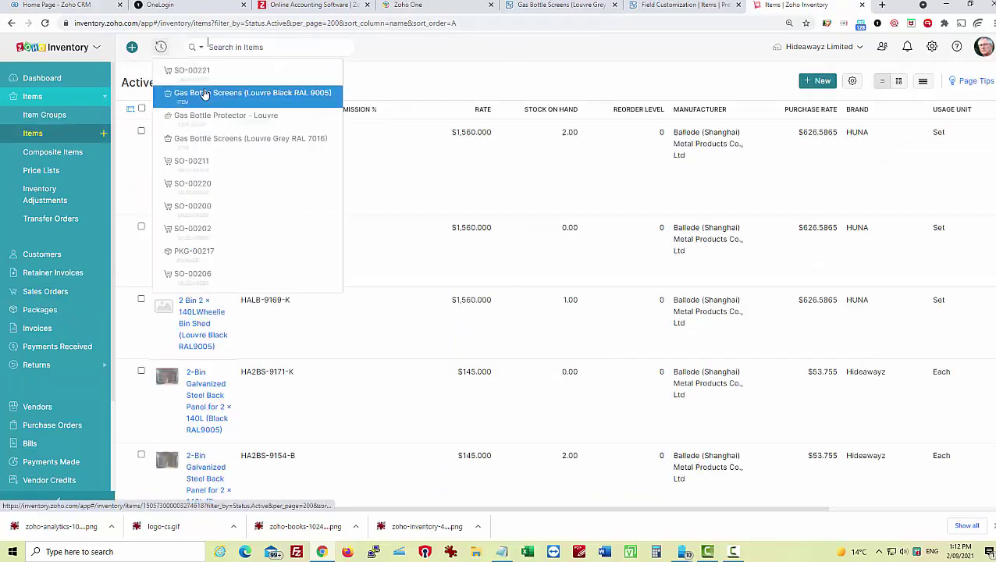
click(204, 93)
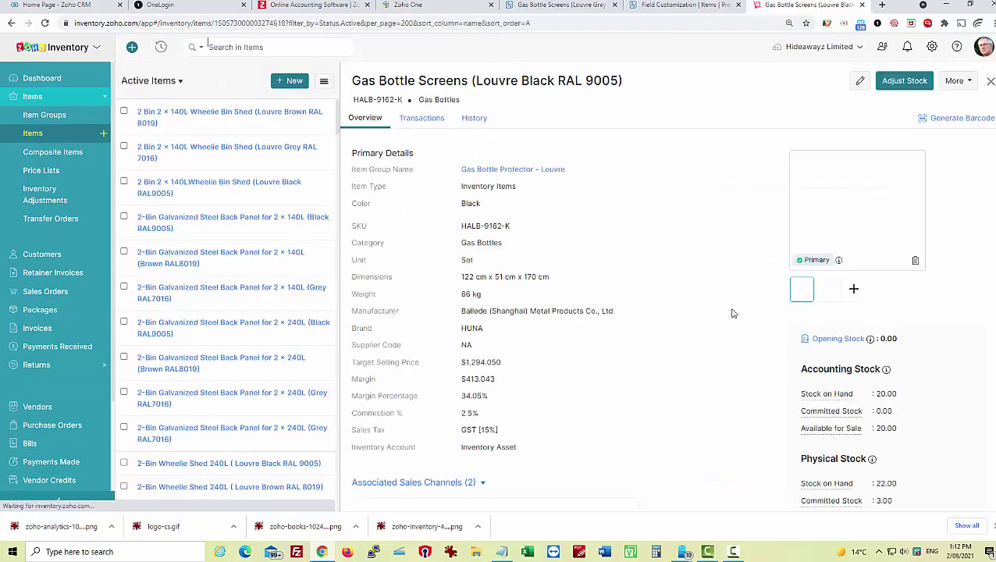
scroll(687, 343, down, 1)
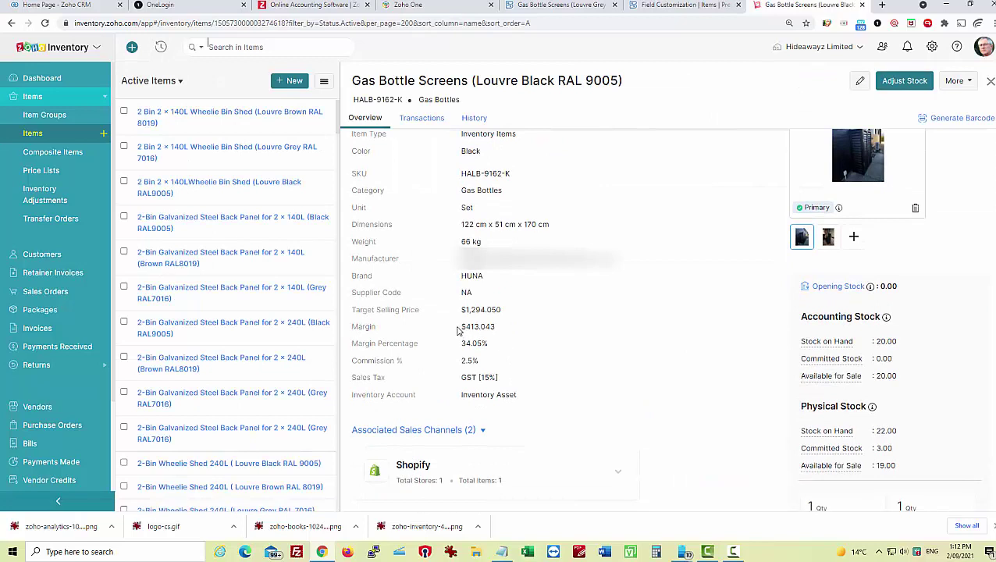
drag(458, 331, 511, 340)
drag(457, 345, 494, 349)
Step: Set the black screens item's cost price back to 682.4, save it, and bring up the phone mirror
click(859, 80)
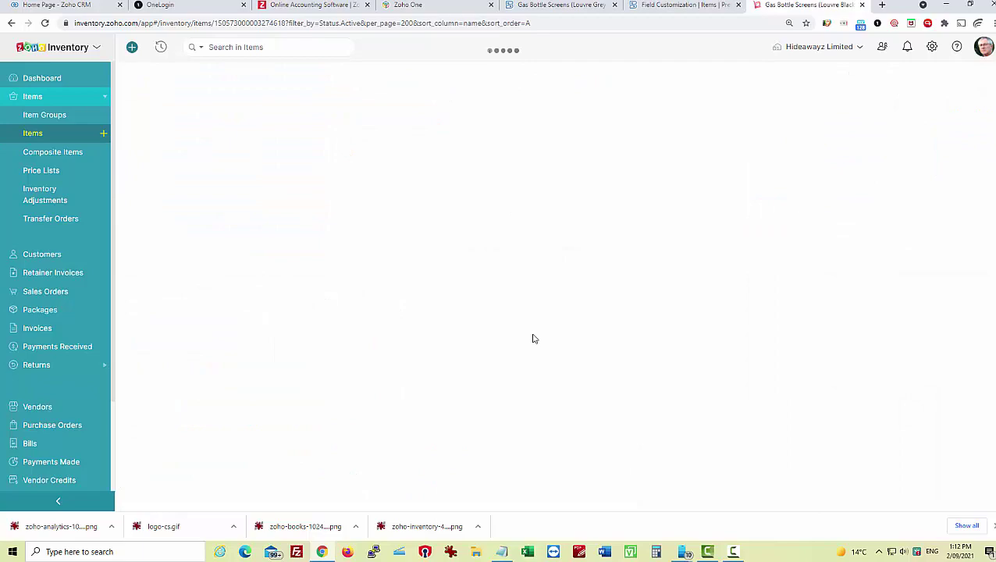
scroll(538, 418, down, 3)
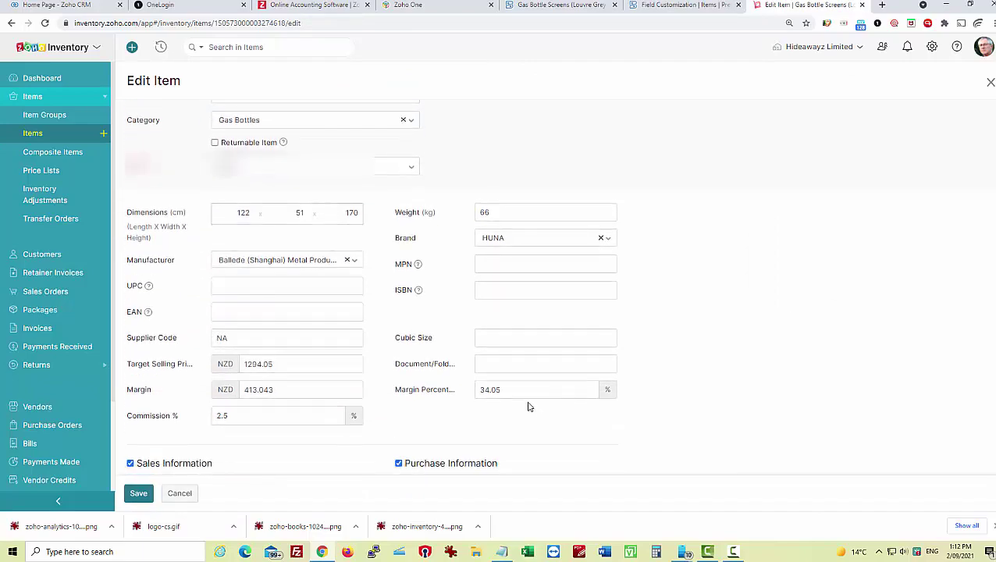
double_click(521, 386)
text(682.4)
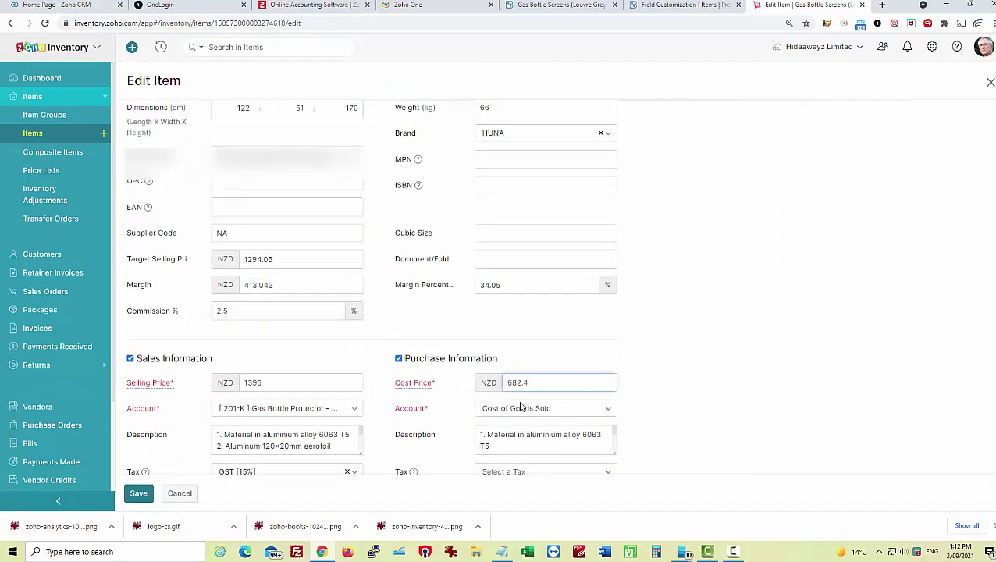
click(139, 498)
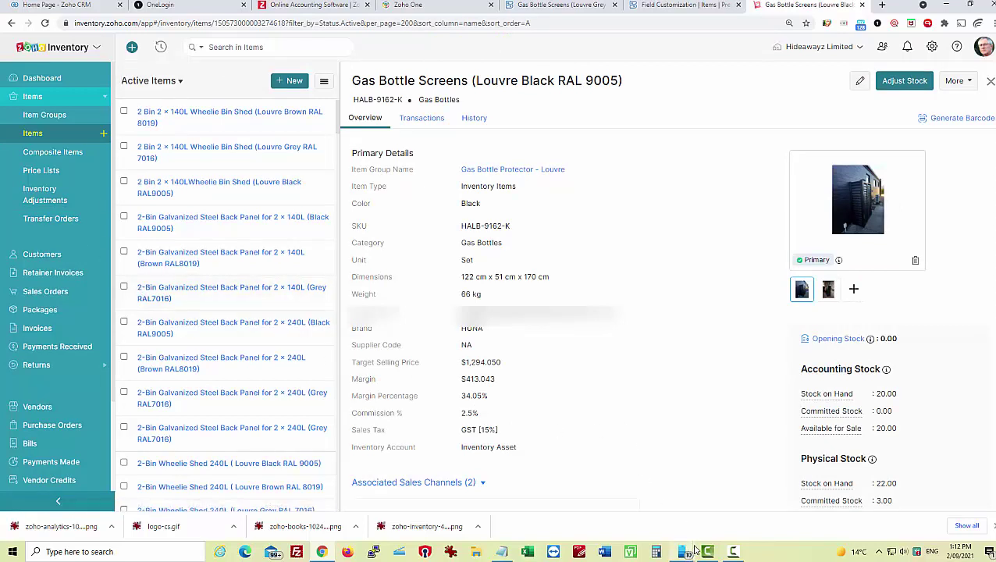
click(693, 550)
click(723, 496)
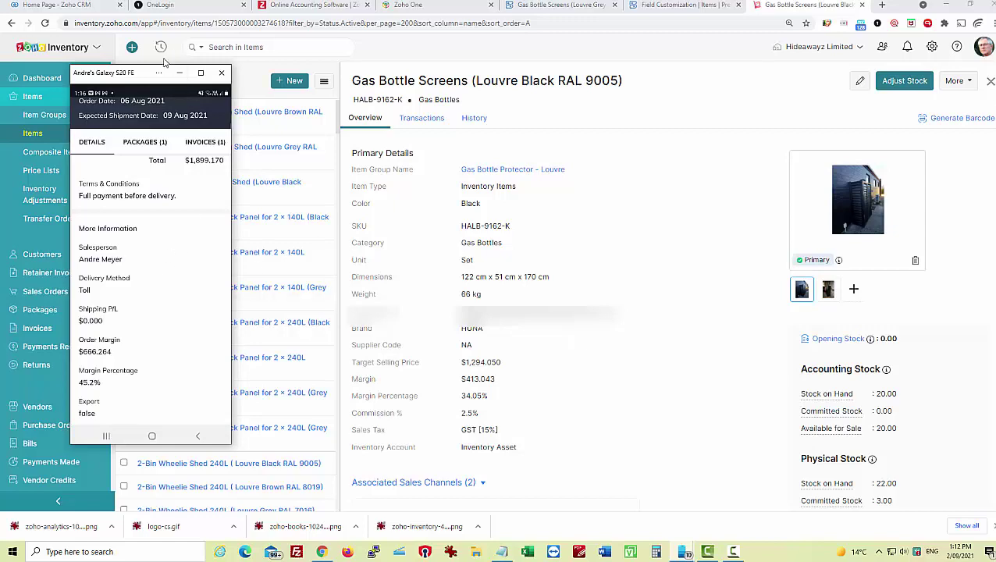
drag(141, 73, 590, 95)
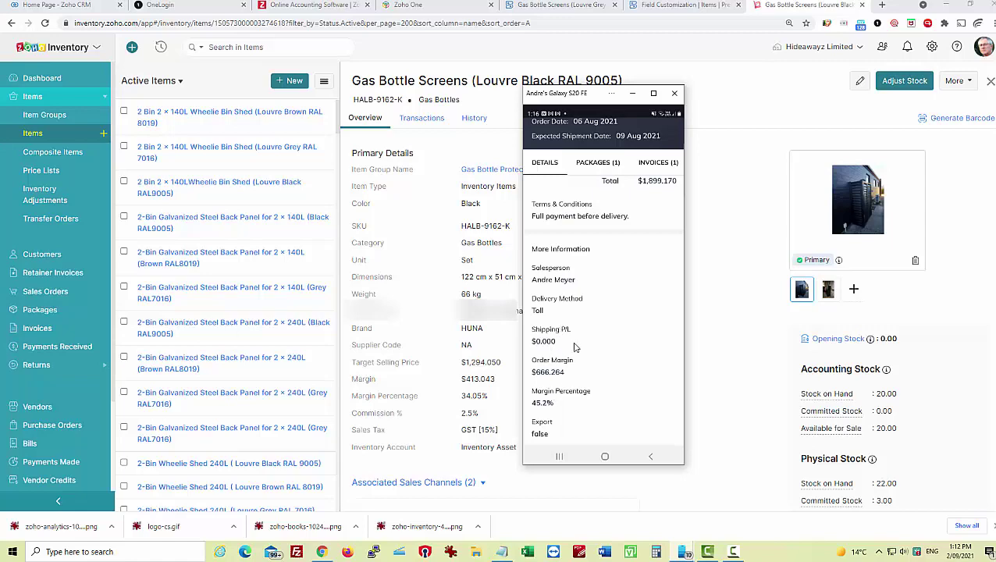
scroll(575, 347, up, 2)
scroll(575, 347, up, 5)
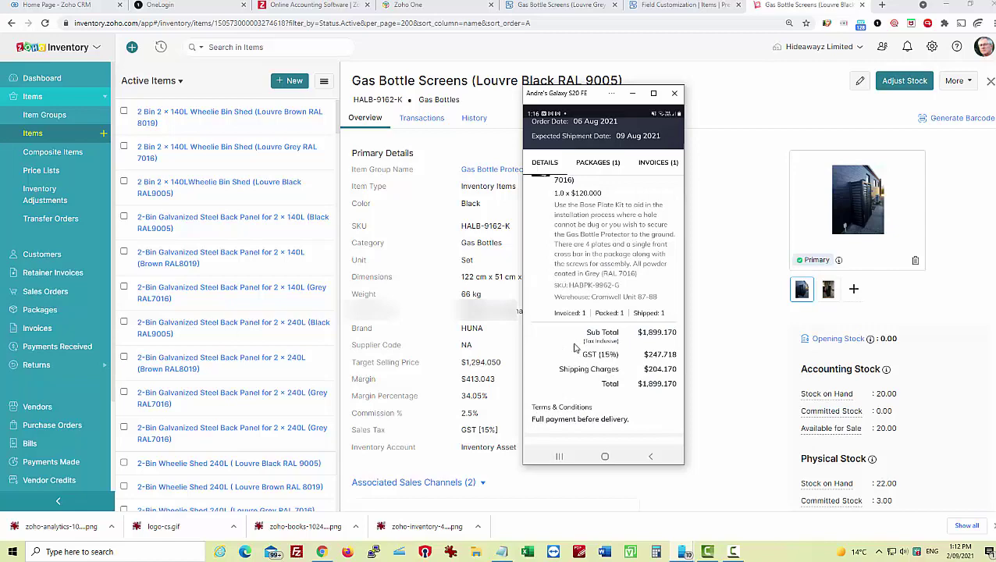
scroll(575, 347, up, 2)
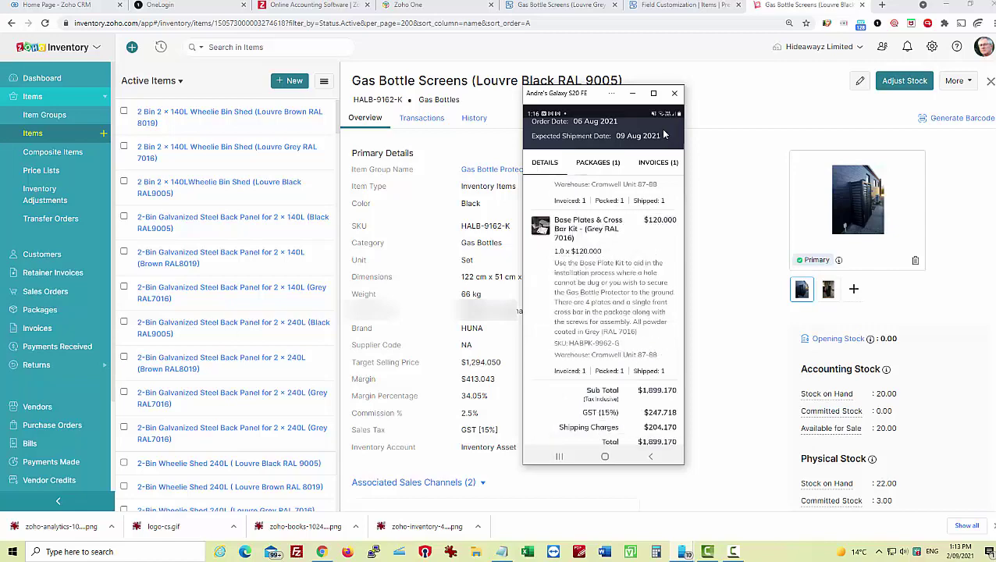
click(634, 95)
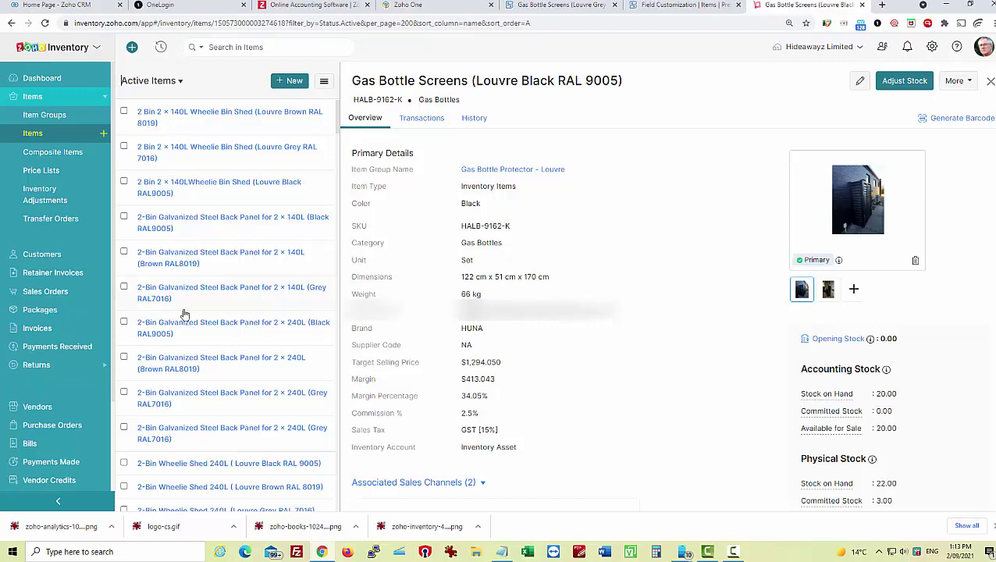
Step: Open sales order SO-00222 and view its packages
click(56, 293)
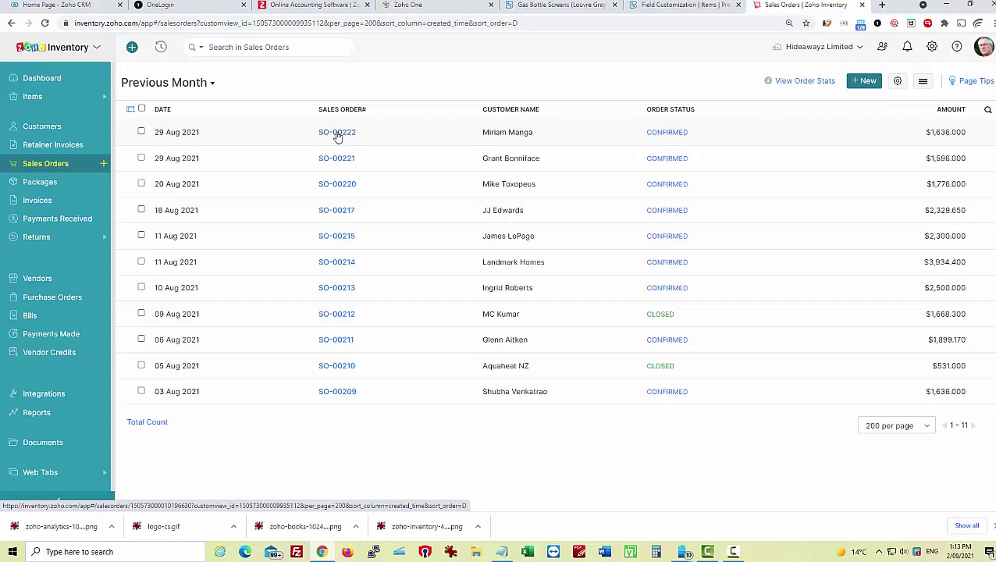
click(337, 136)
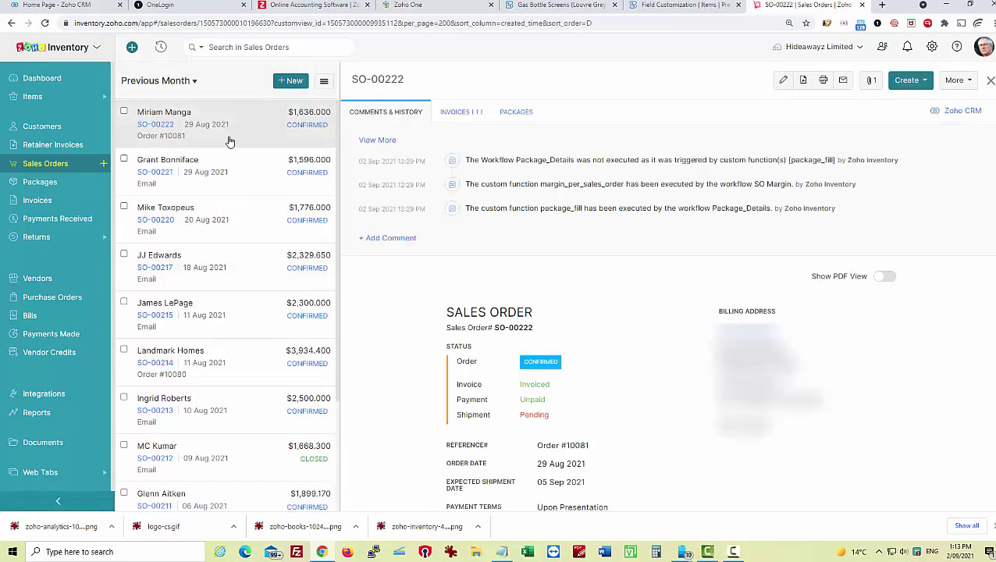
click(527, 117)
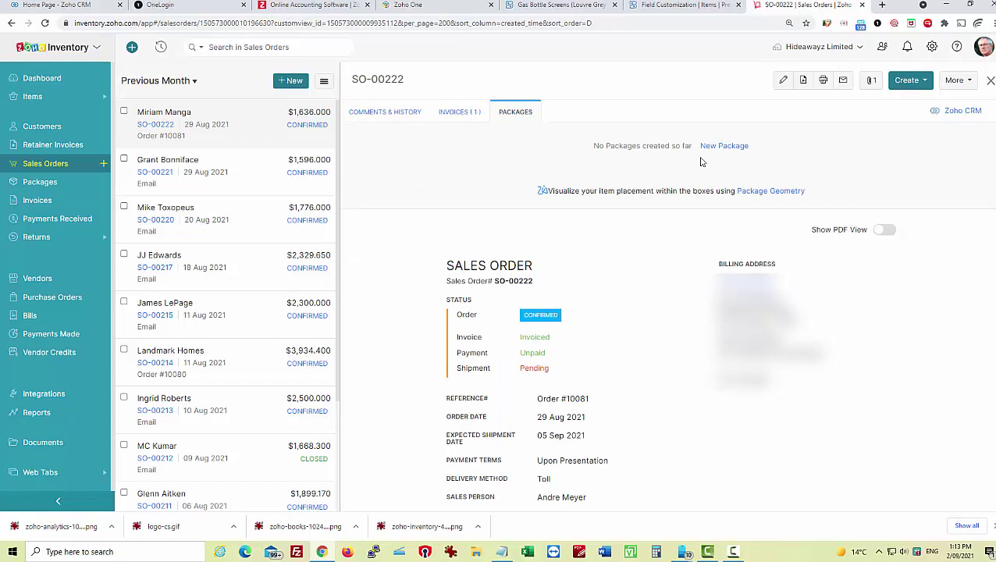
Step: Create package PKG-00233 with freight company TOLL - CROMWELL, saving past the stock warning
click(735, 146)
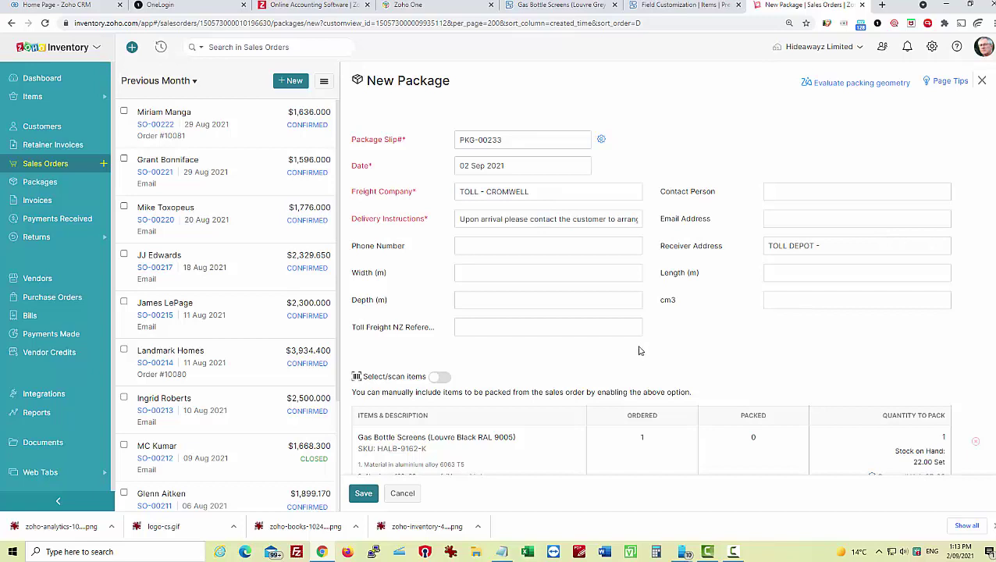
click(787, 189)
click(761, 233)
click(372, 496)
click(398, 165)
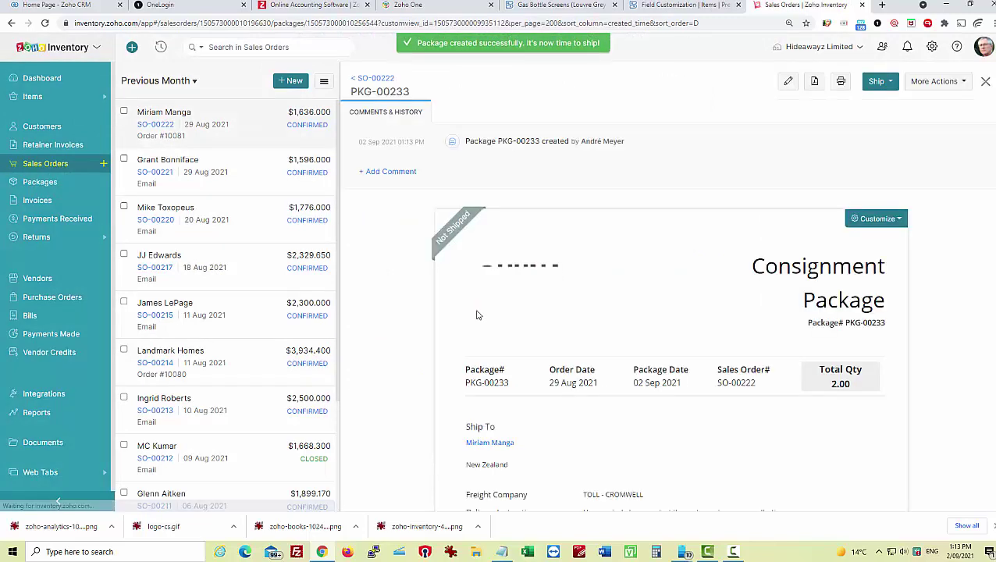
Step: Scroll through the PKG-00233 consignment document, then return to sales order SO-00222
scroll(590, 295, down, 2)
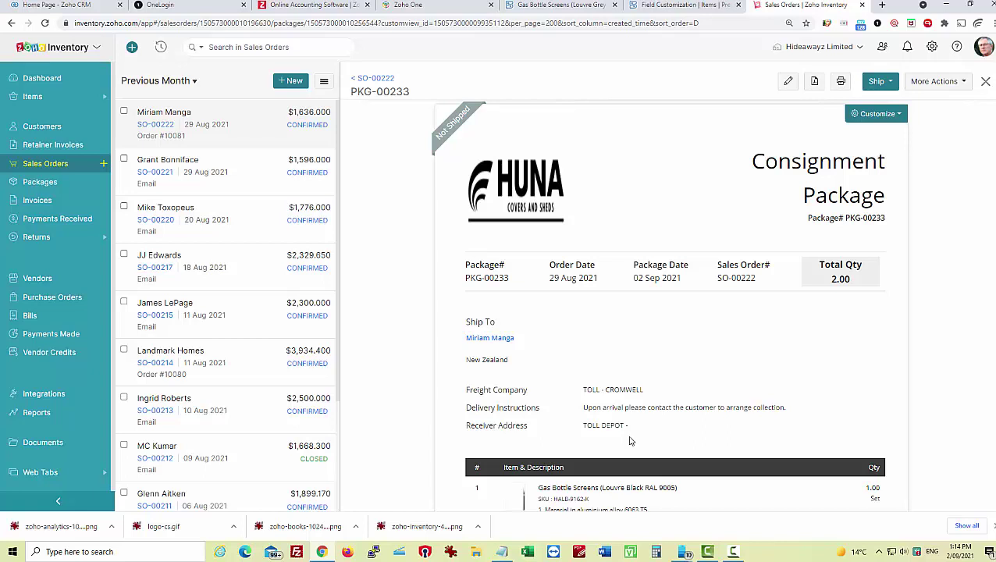
click(245, 126)
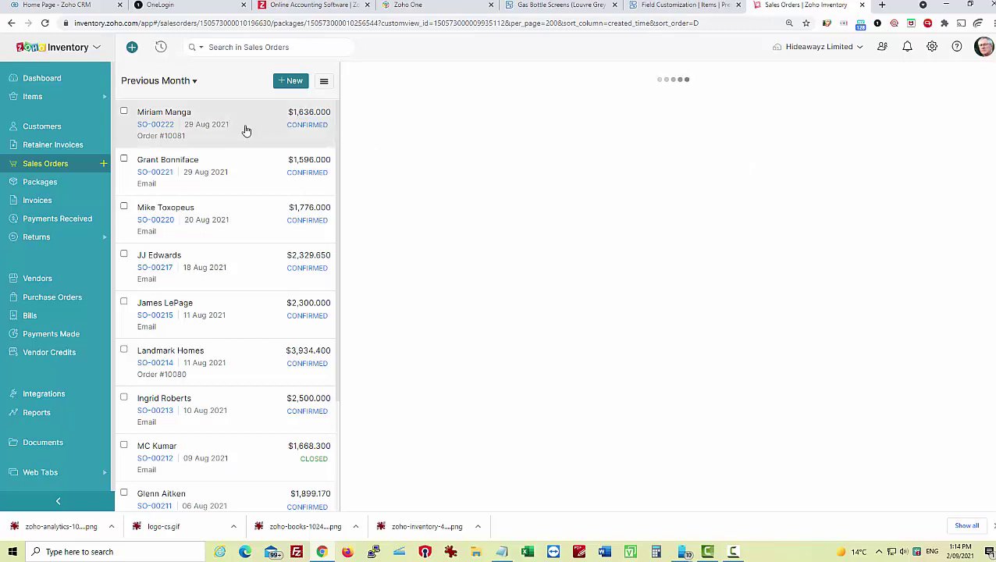
Step: Show sales order SO-00222's details and highlight its shipping address
click(221, 127)
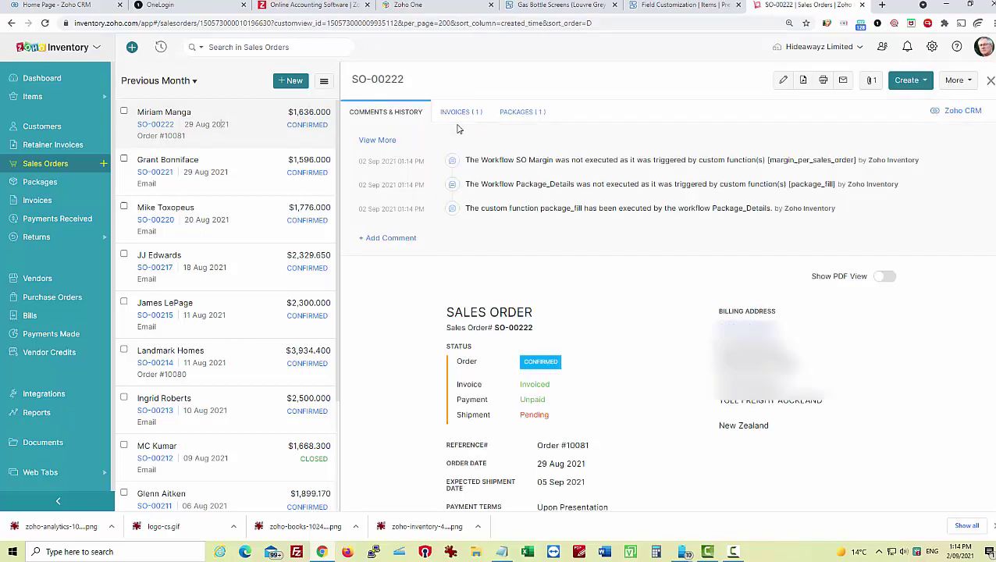
scroll(664, 275, down, 1)
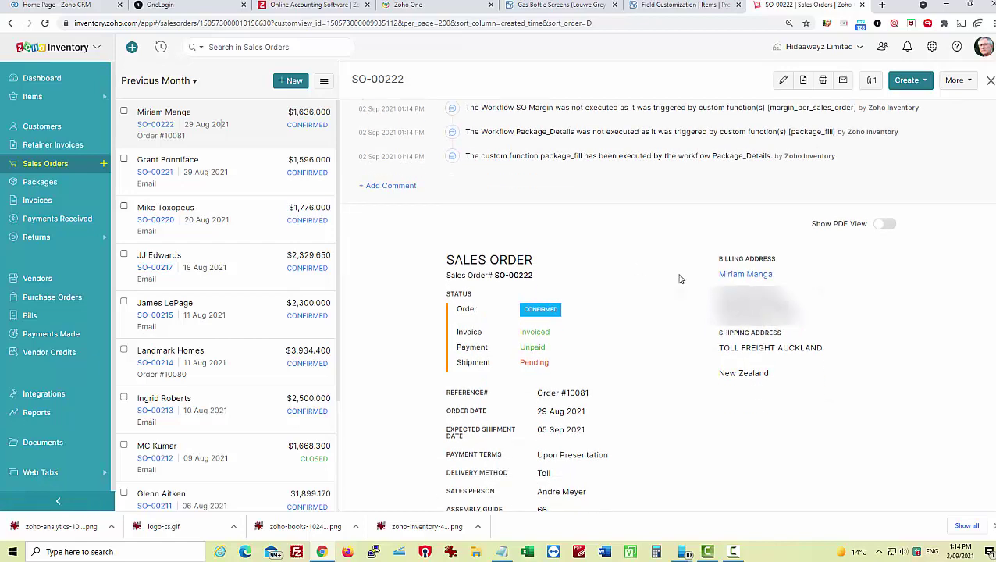
drag(722, 348, 825, 344)
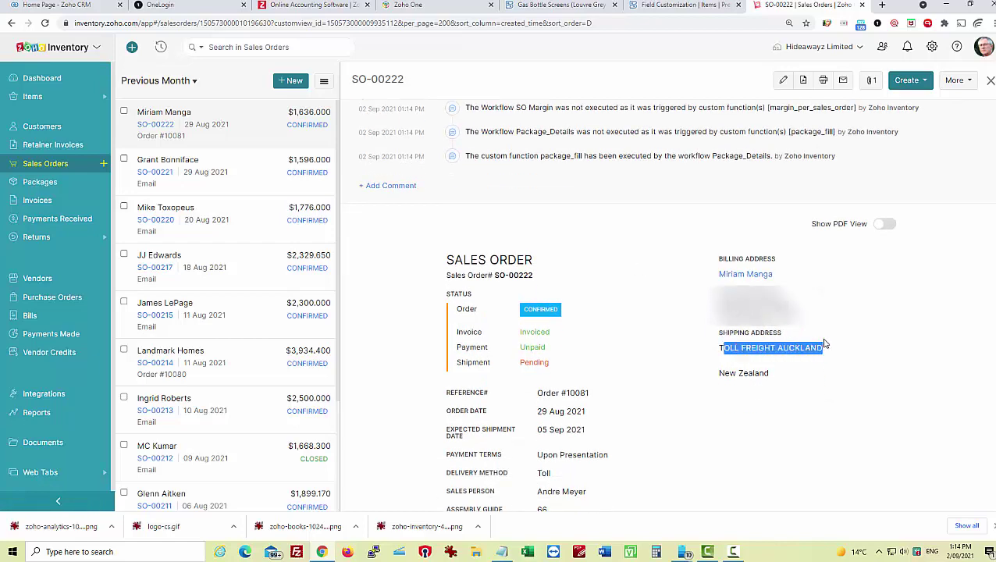
click(827, 345)
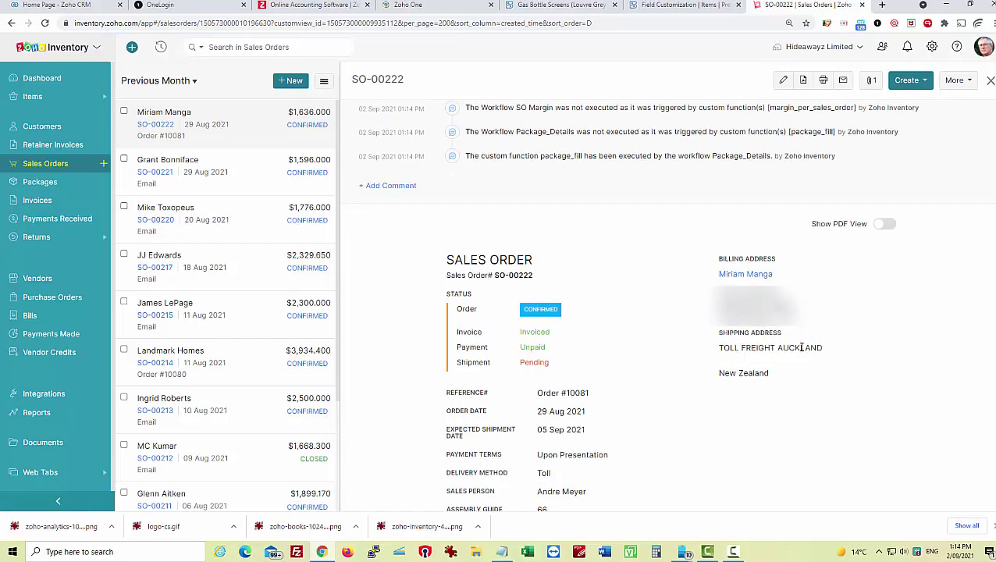
Step: Re-save SO-00222 without changes to rerun its workflows, then view its package PKG-00233
click(783, 81)
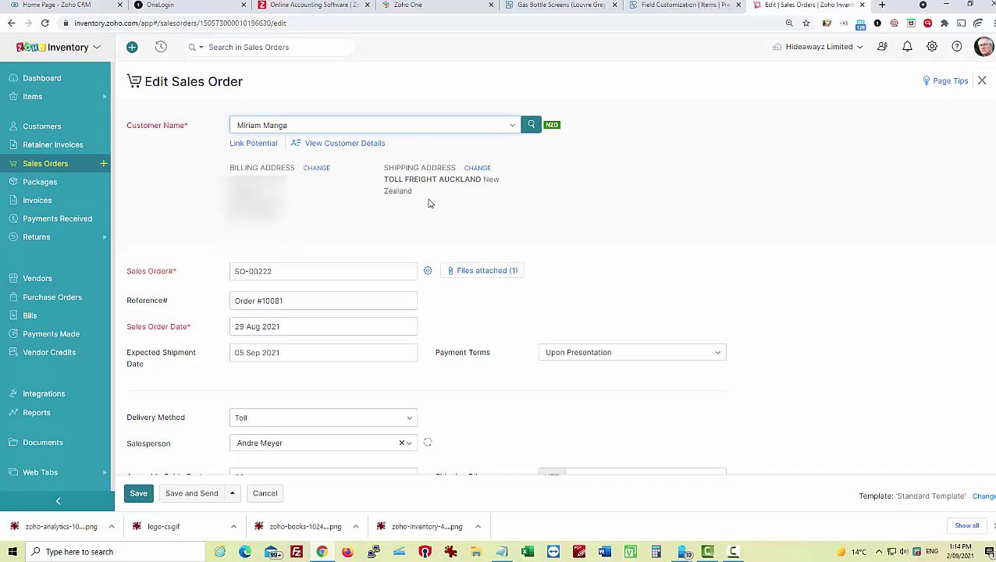
scroll(406, 226, down, 1)
click(138, 493)
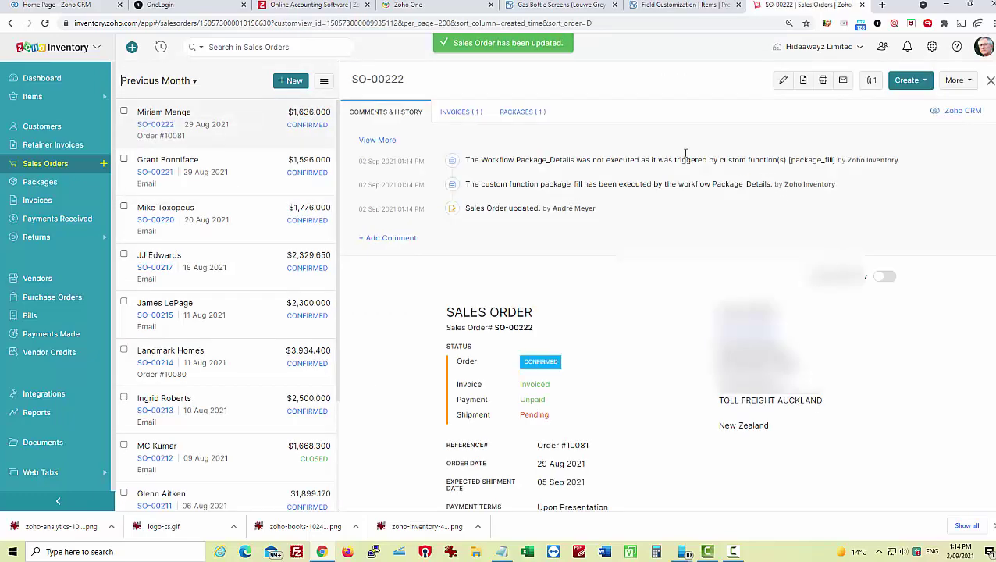
click(522, 111)
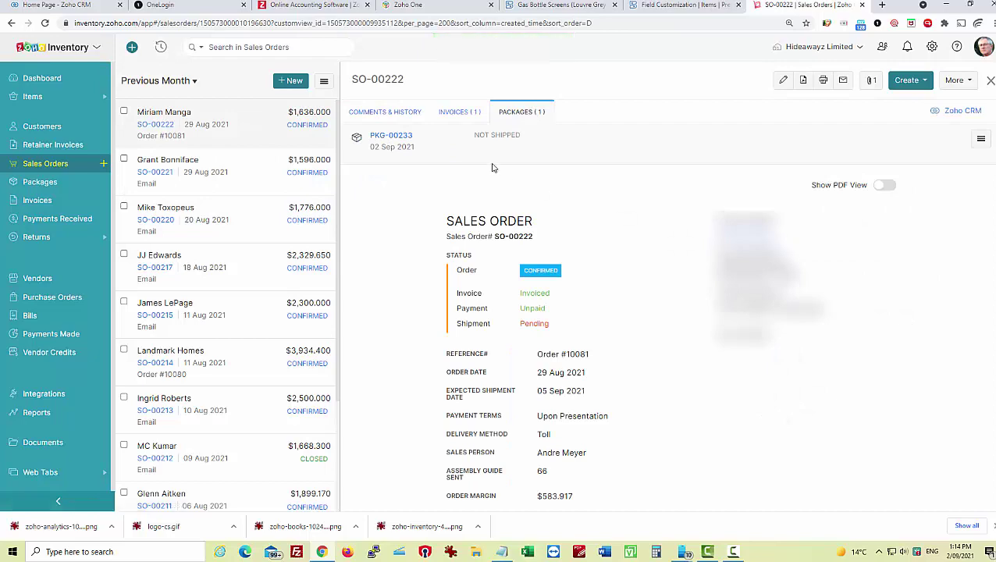
click(388, 135)
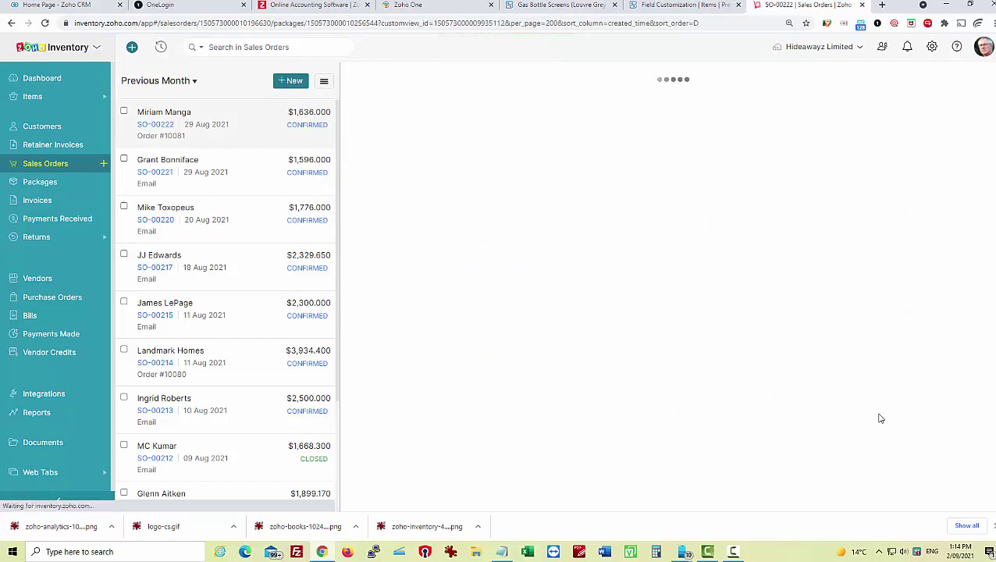
scroll(881, 414, down, 3)
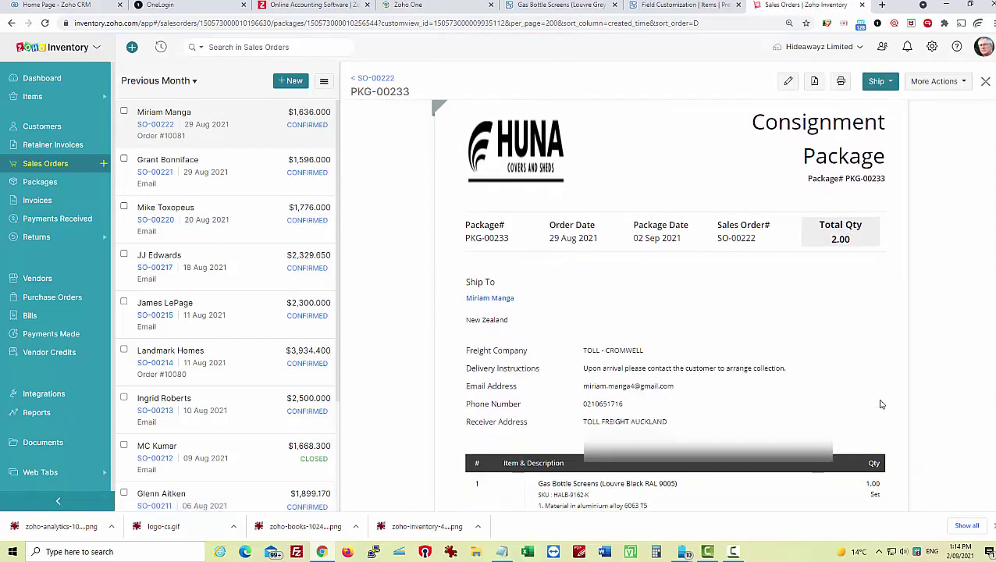
scroll(880, 404, down, 2)
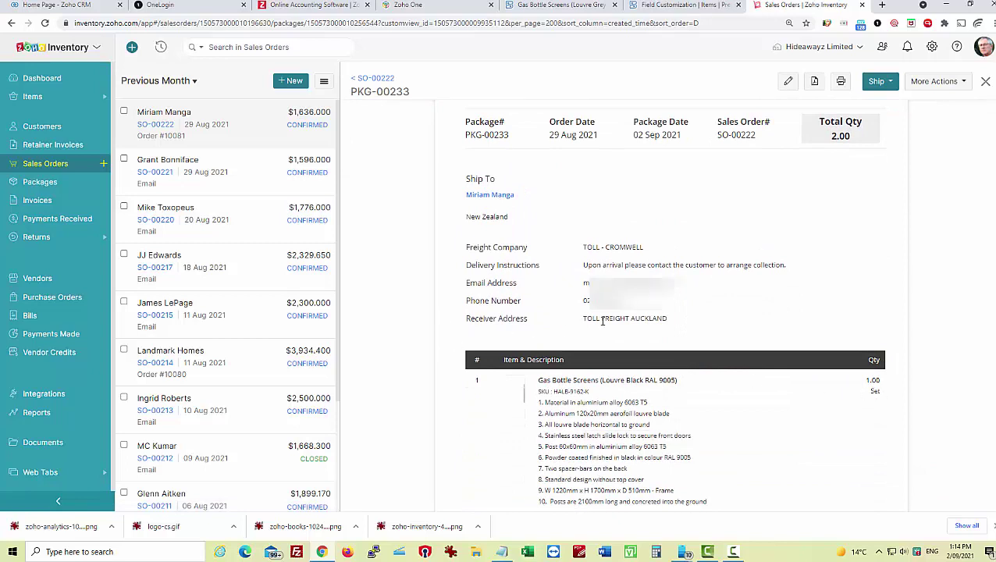
drag(584, 320, 669, 321)
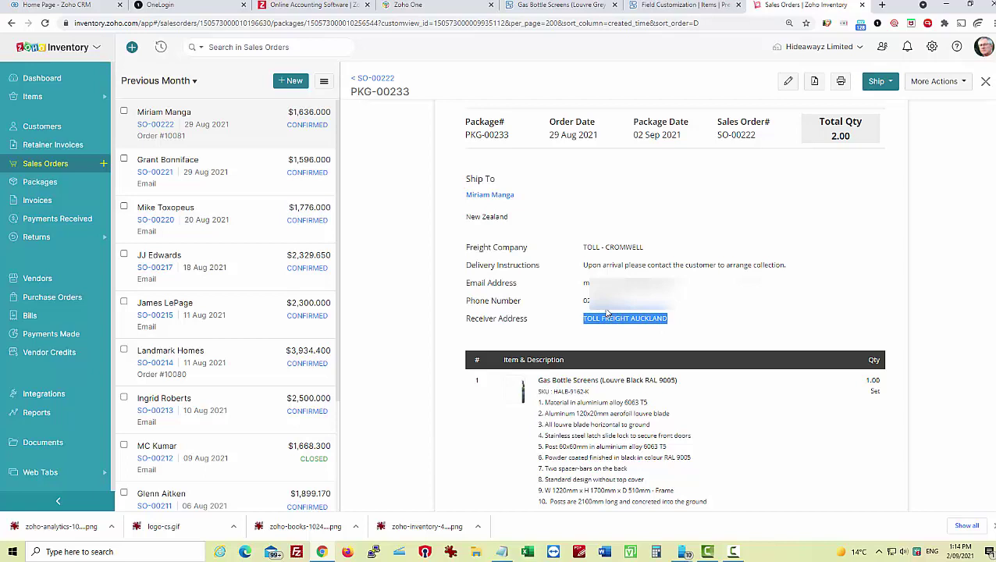
drag(584, 300, 620, 301)
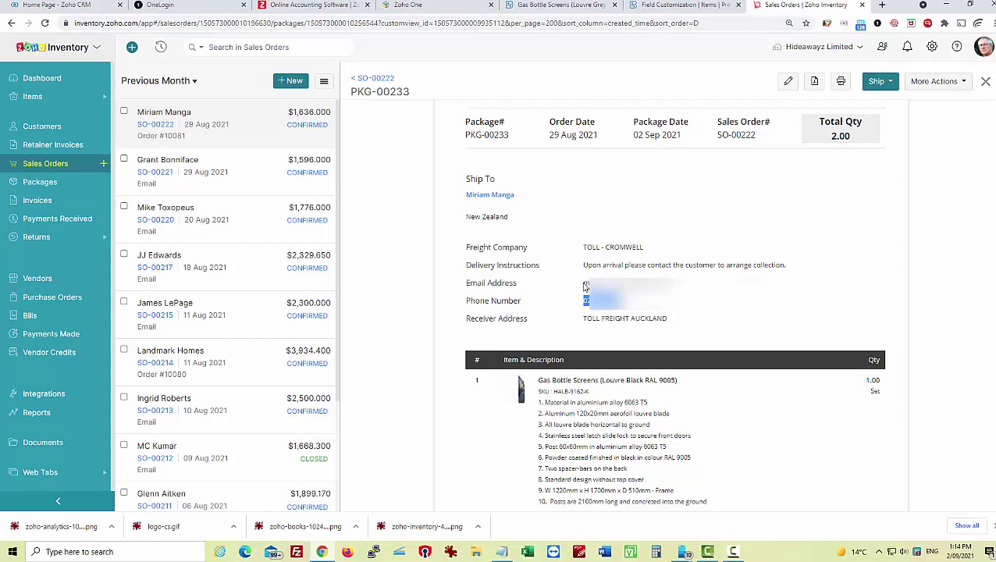
drag(584, 287, 625, 302)
scroll(700, 367, up, 2)
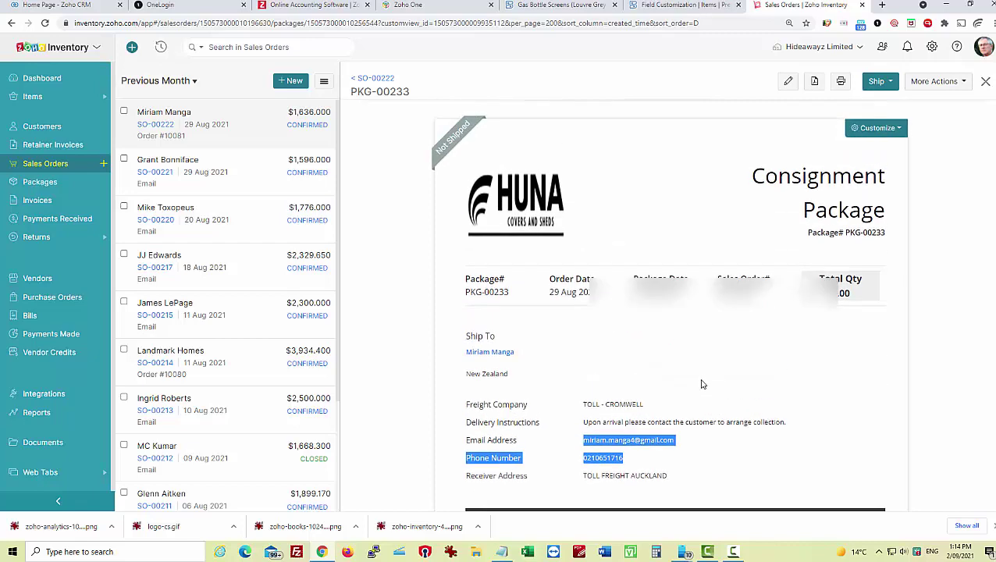
scroll(700, 384, up, 2)
scroll(700, 384, down, 1)
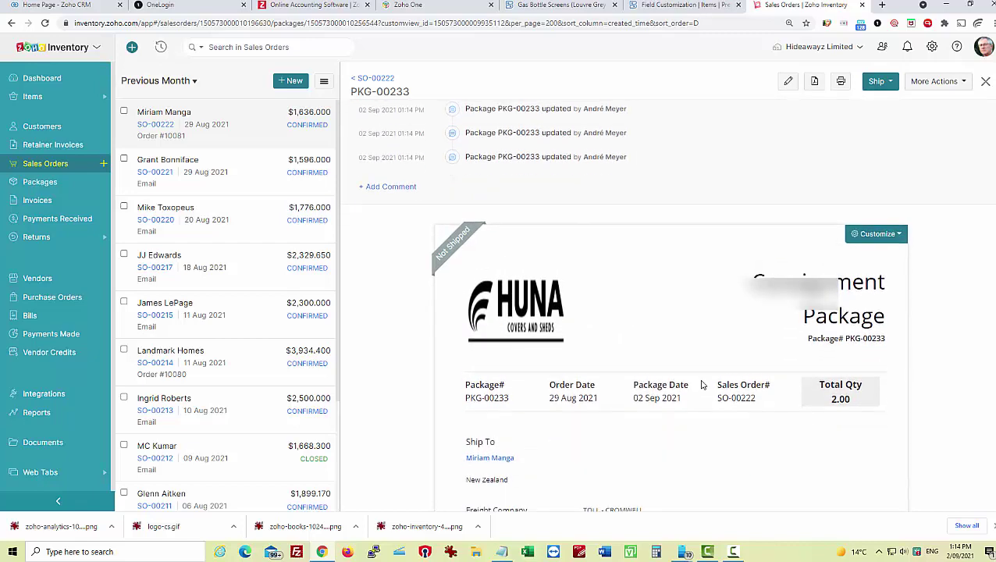
scroll(701, 384, up, 1)
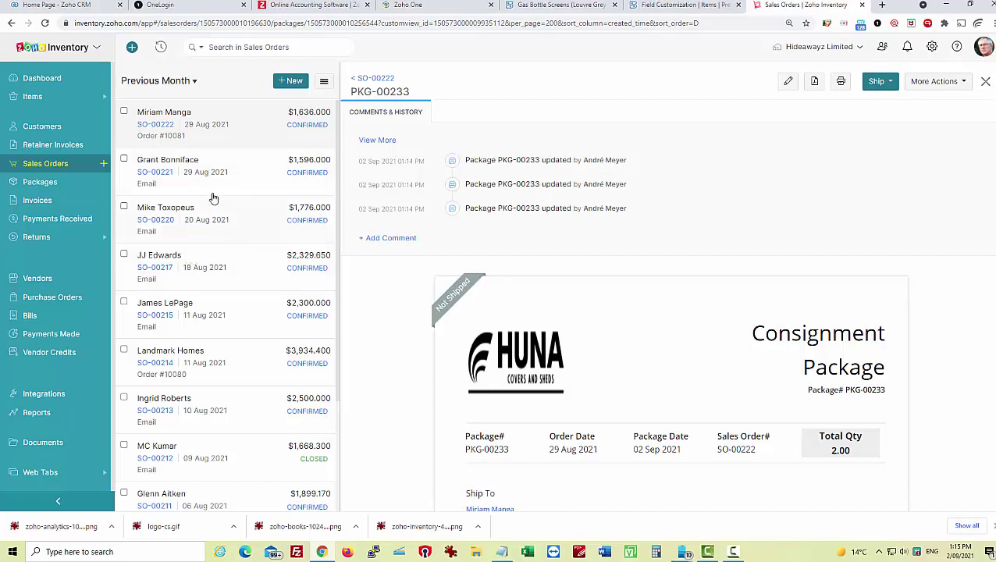
Step: Search the sales orders for 171 and list SO-00171's two packages
click(225, 47)
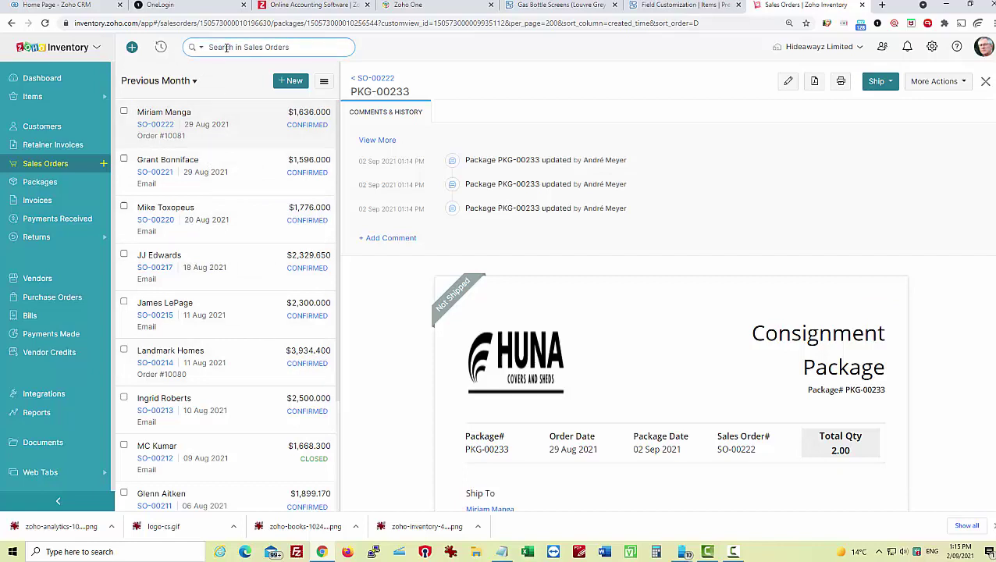
text(171)
key(Return)
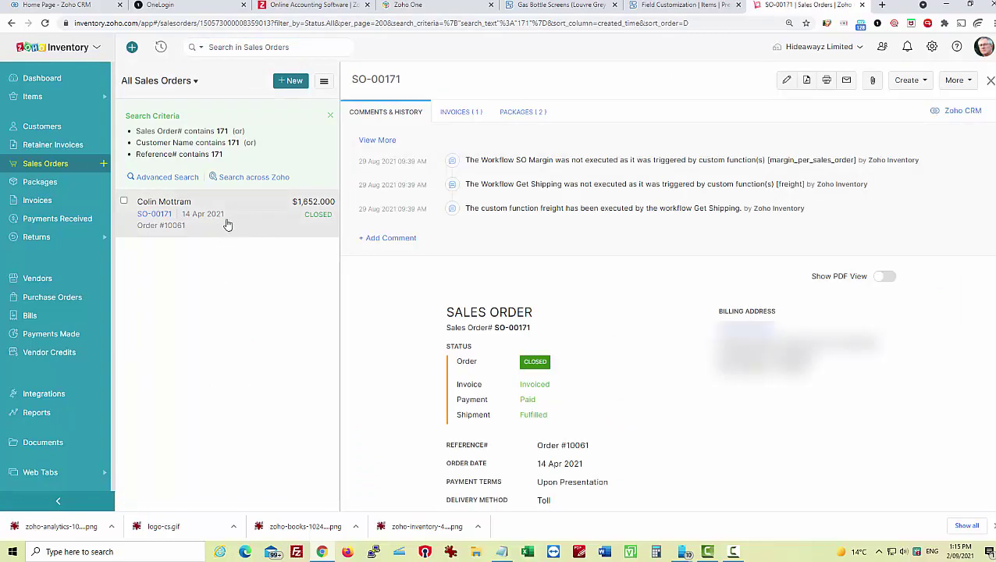
click(511, 112)
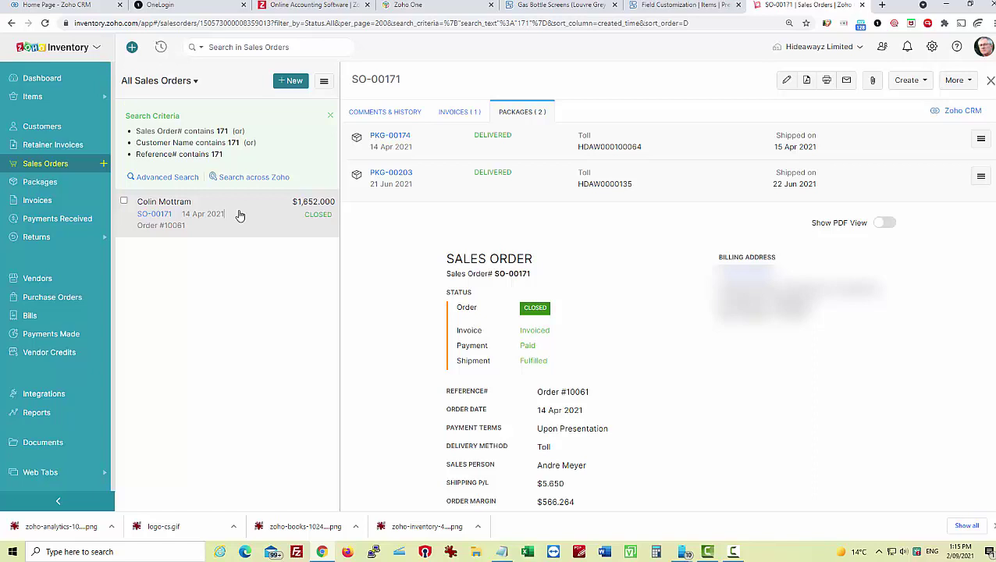
Step: Highlight SO-00171's $5.650 Shipping P/L and its $57.000 shipping charge
scroll(693, 306, down, 3)
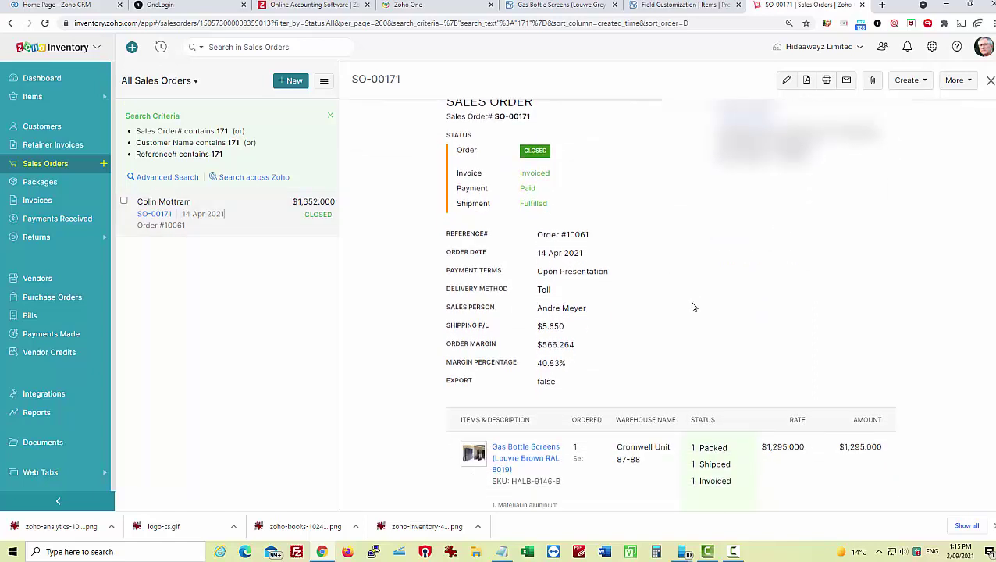
drag(447, 327, 629, 319)
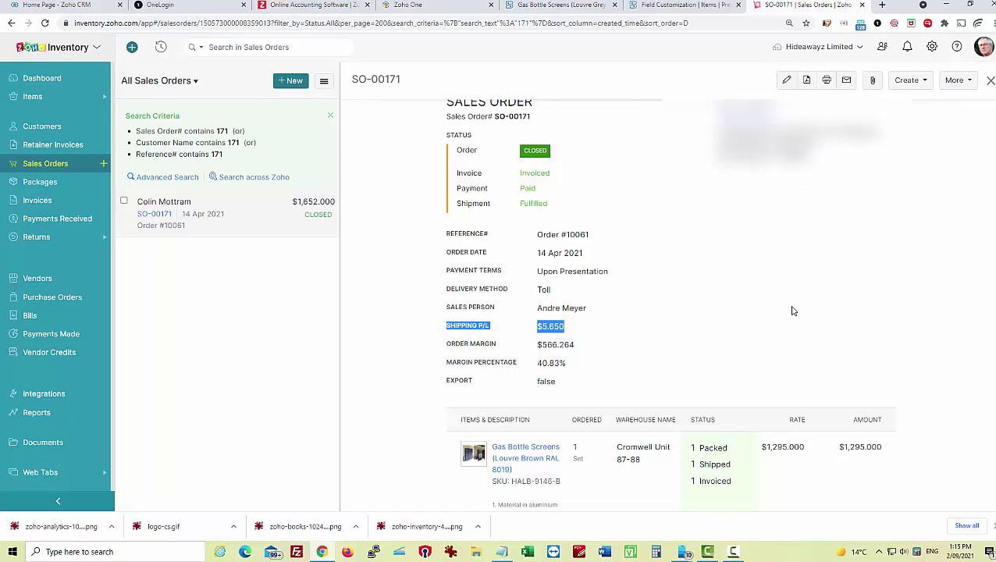
scroll(794, 310, down, 1)
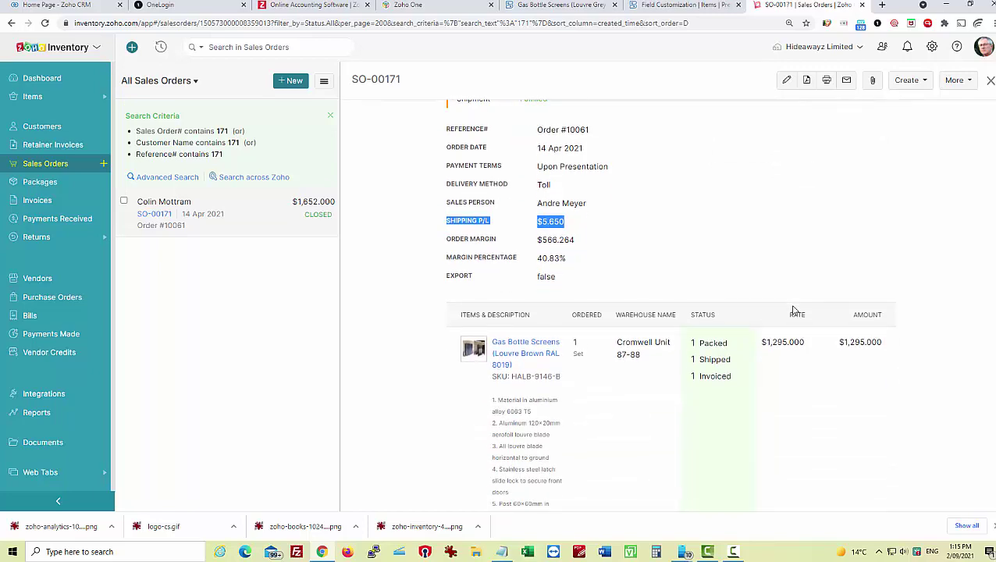
scroll(794, 310, down, 4)
scroll(793, 311, down, 5)
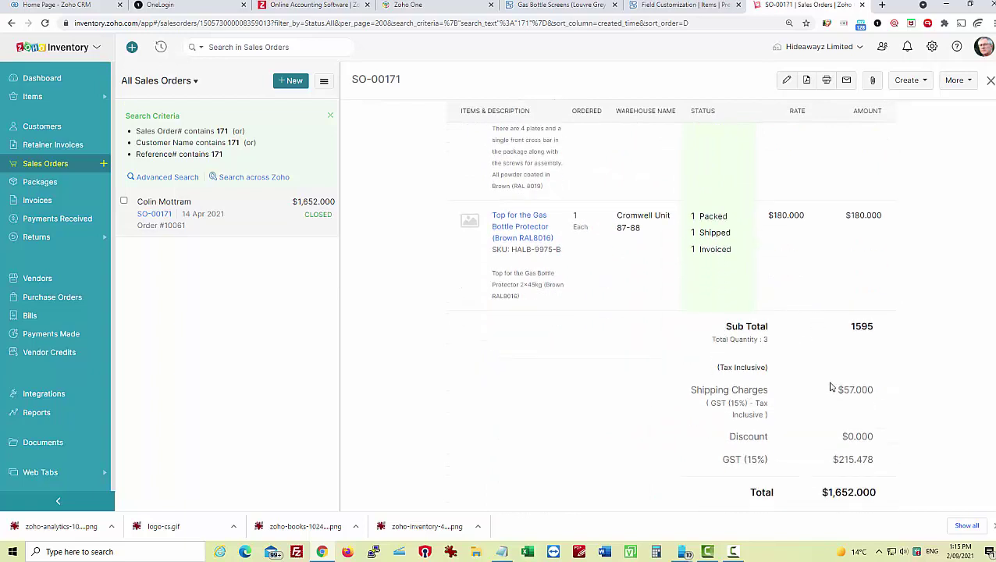
drag(838, 389, 878, 391)
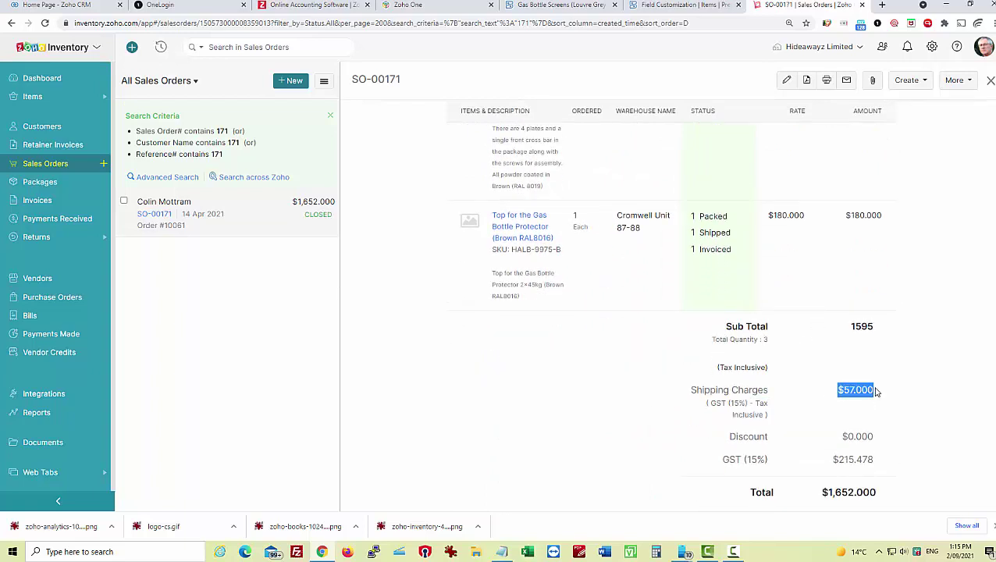
scroll(940, 372, up, 10)
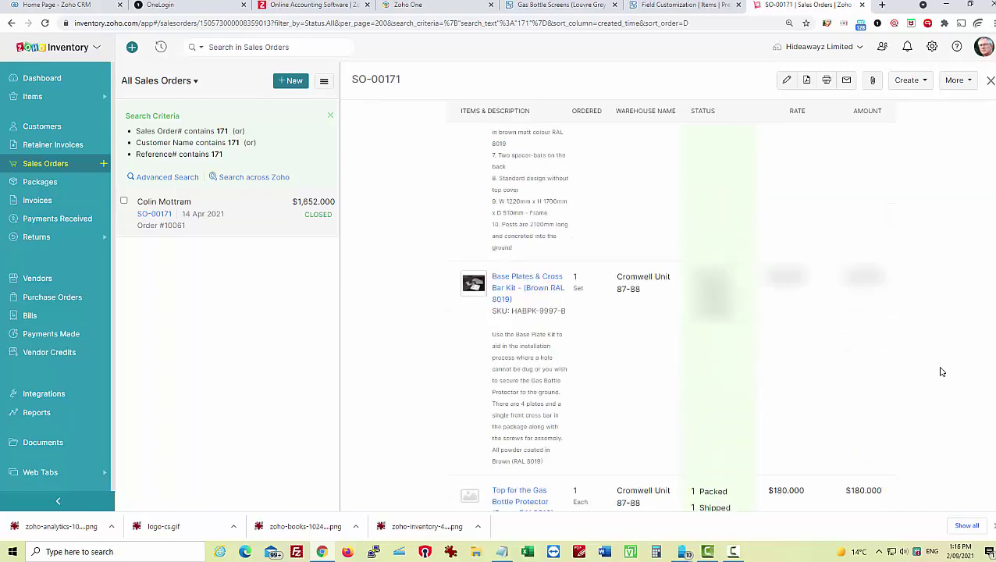
scroll(941, 372, up, 3)
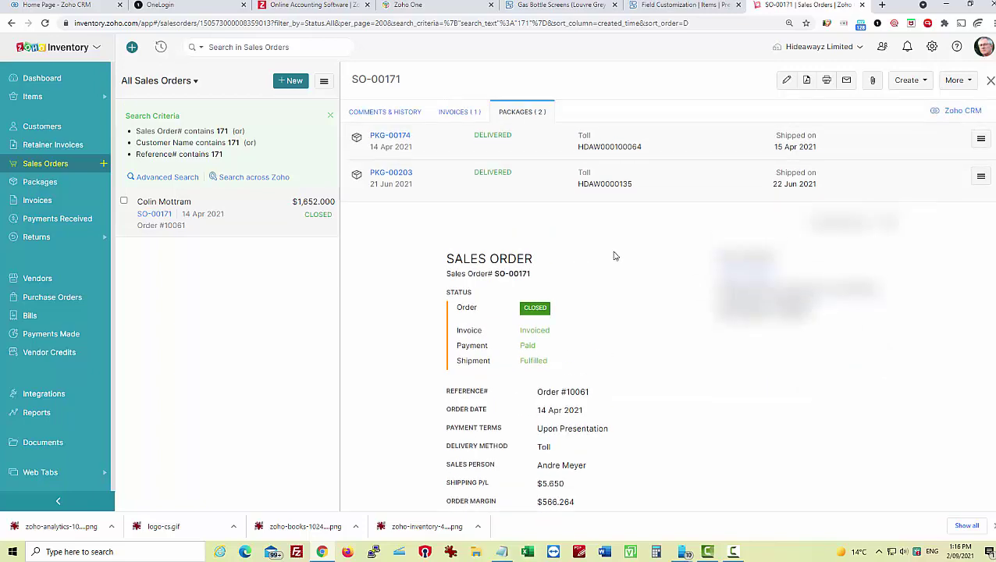
Step: Open package PKG-00203, highlight its $12.710 shipment rate, and return to SO-00171
click(395, 173)
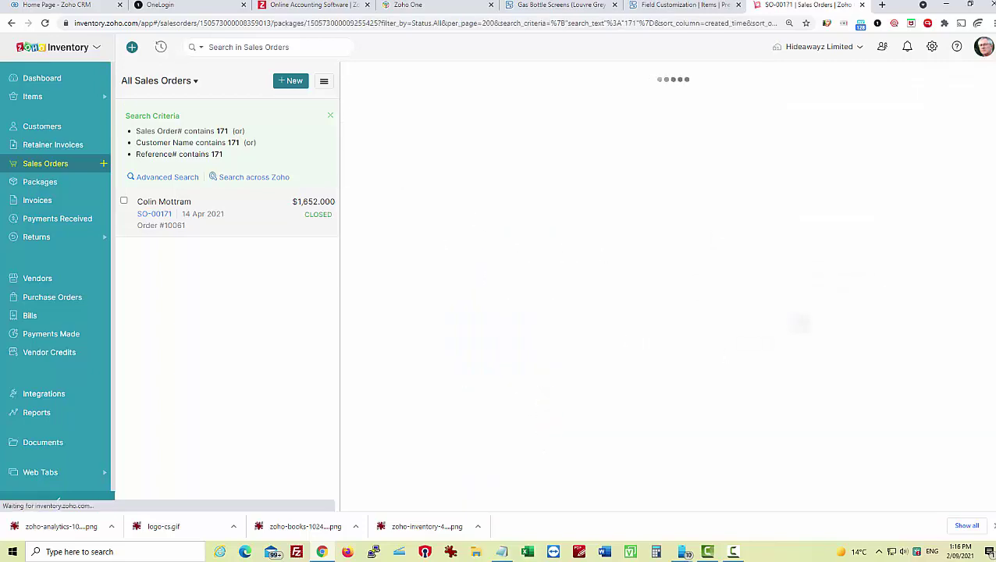
scroll(812, 320, down, 3)
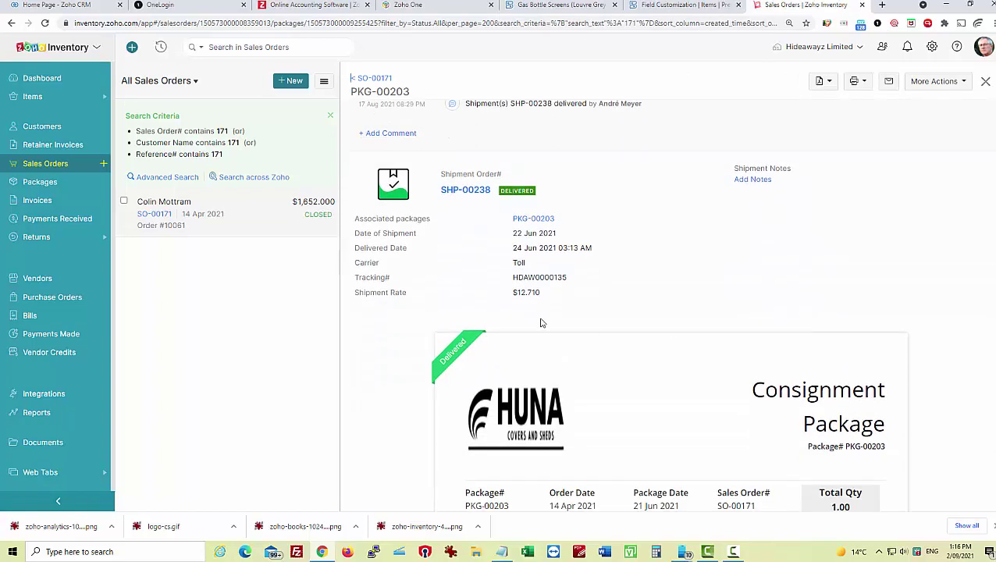
drag(507, 295, 550, 294)
scroll(675, 327, up, 2)
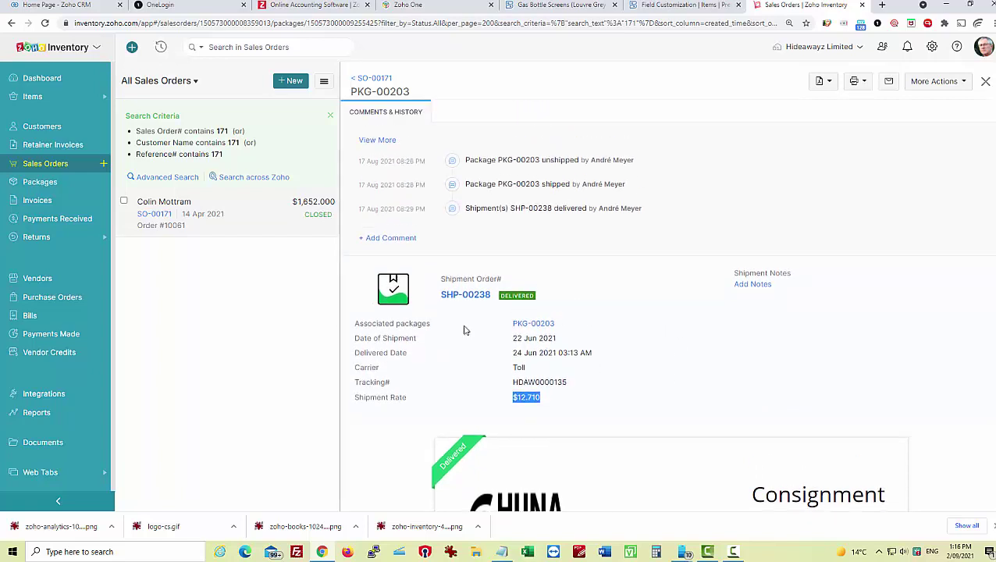
click(371, 78)
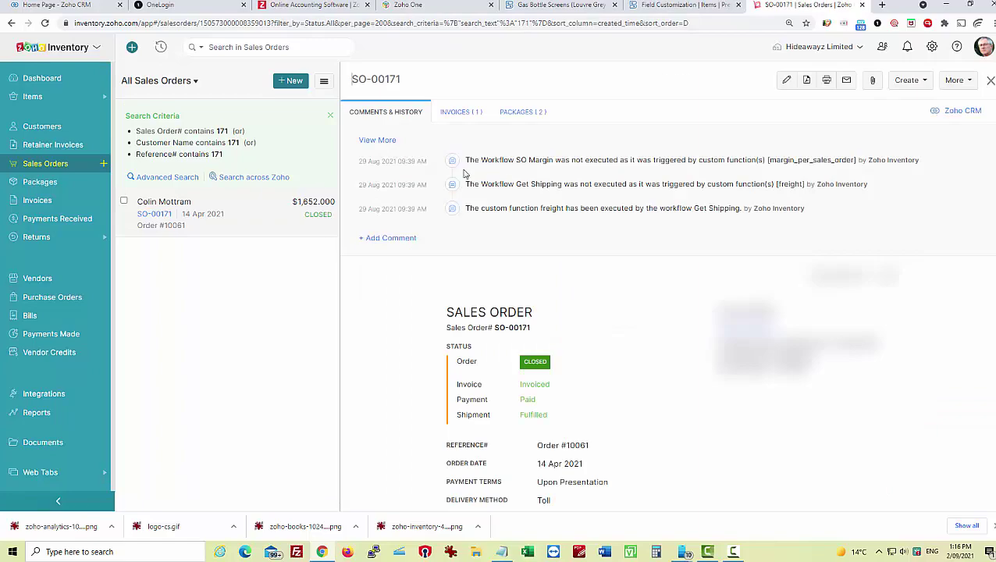
click(519, 112)
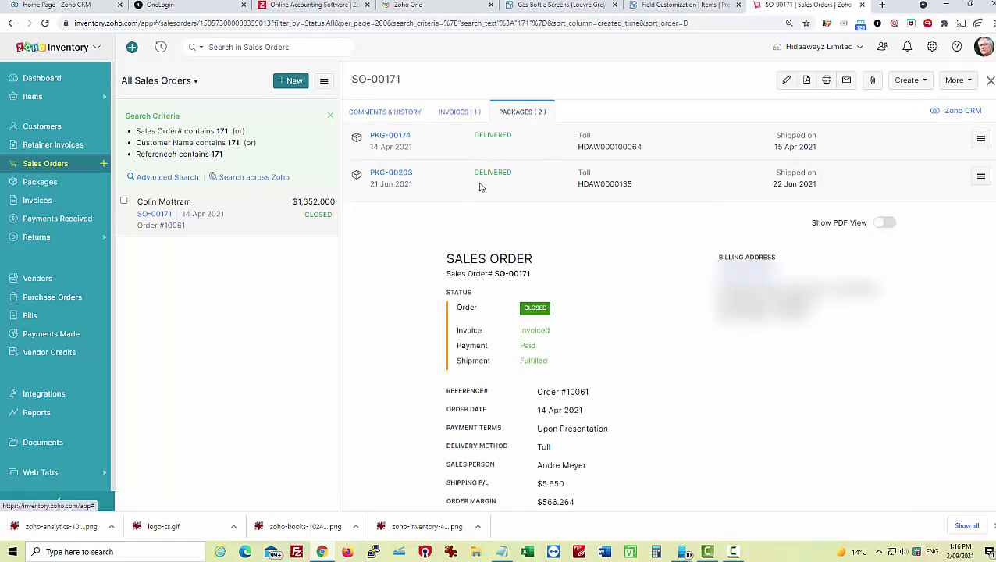
click(390, 172)
scroll(664, 312, down, 2)
scroll(663, 312, up, 2)
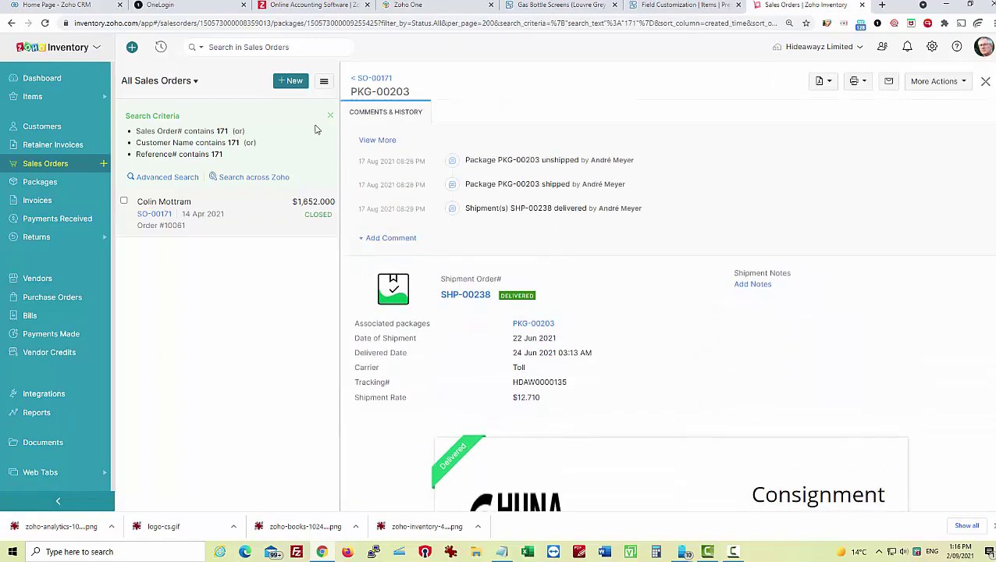
click(363, 78)
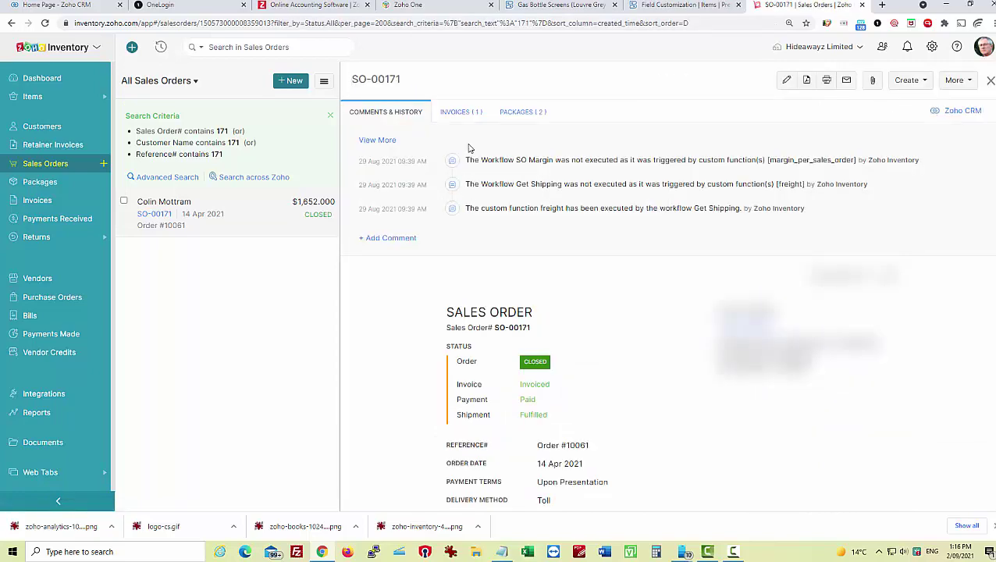
Step: Check package PKG-00174's $37.800 shipment rate, then go back to SO-00171
click(516, 112)
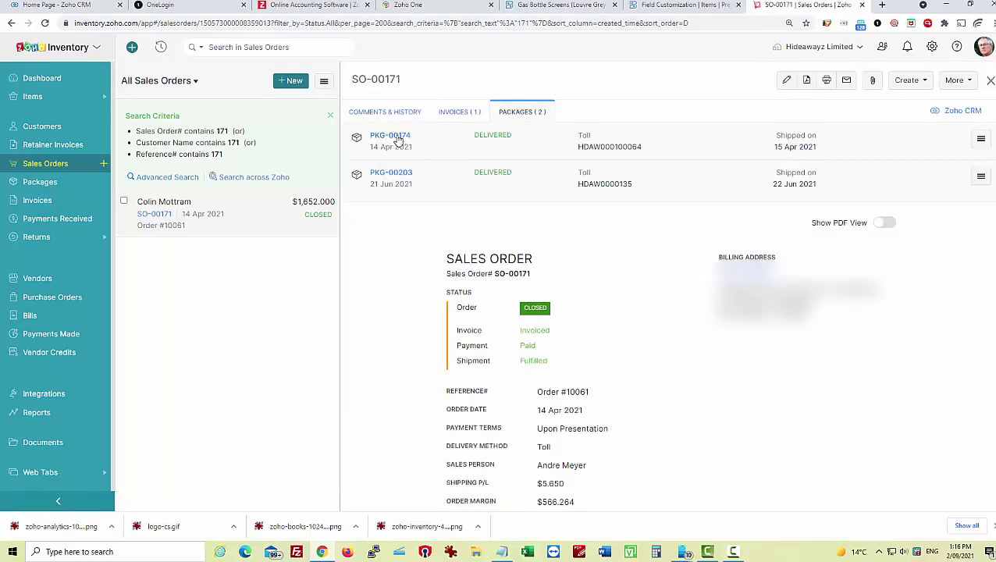
click(393, 137)
scroll(577, 356, down, 1)
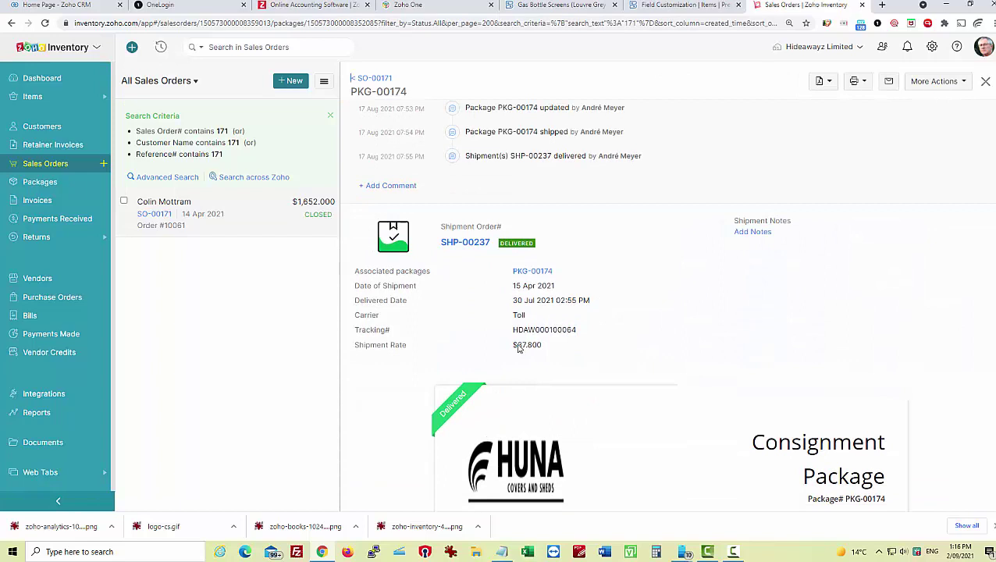
drag(512, 344, 545, 345)
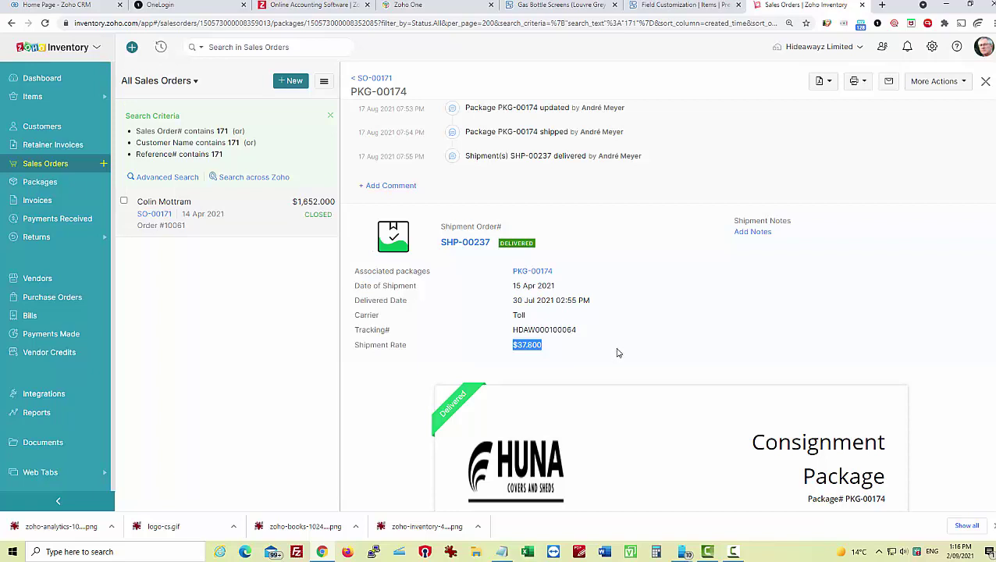
click(352, 81)
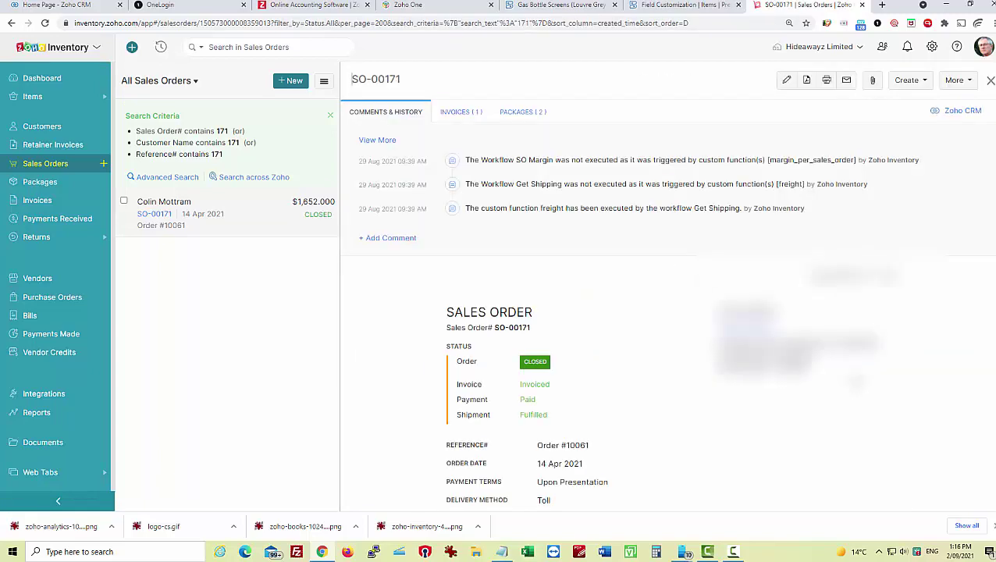
scroll(352, 81, down, 5)
scroll(858, 387, down, 10)
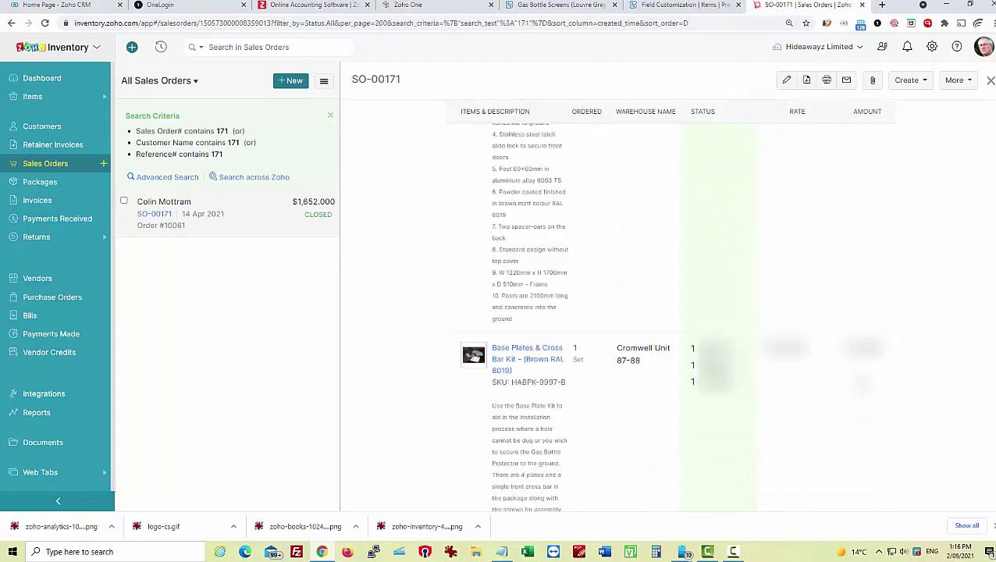
scroll(843, 448, down, 3)
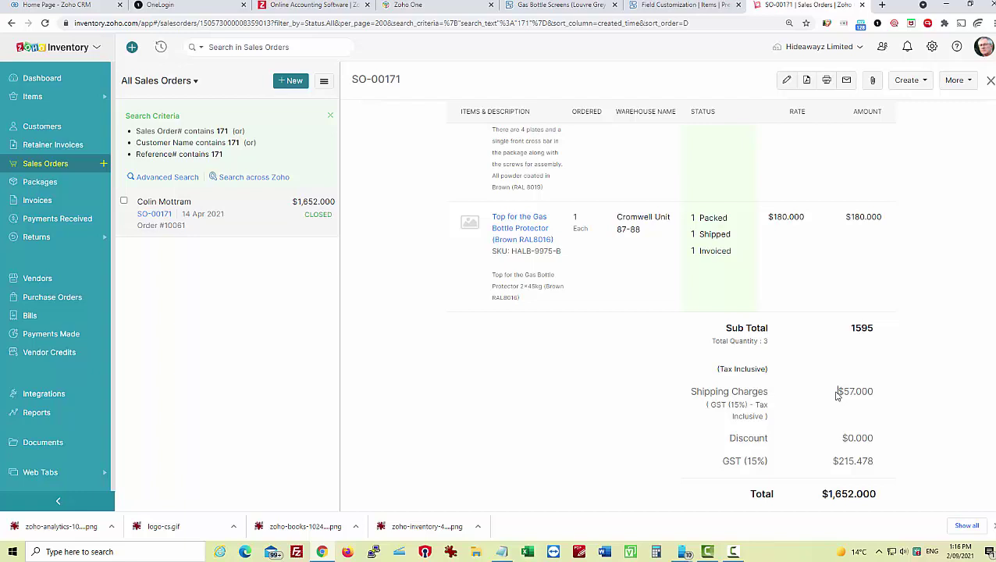
drag(837, 392, 884, 391)
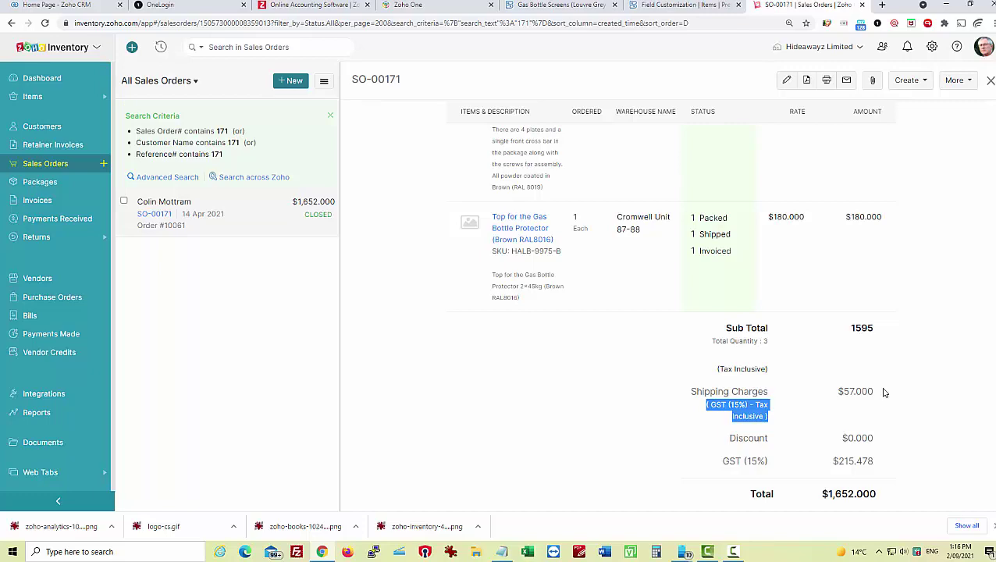
scroll(885, 392, up, 10)
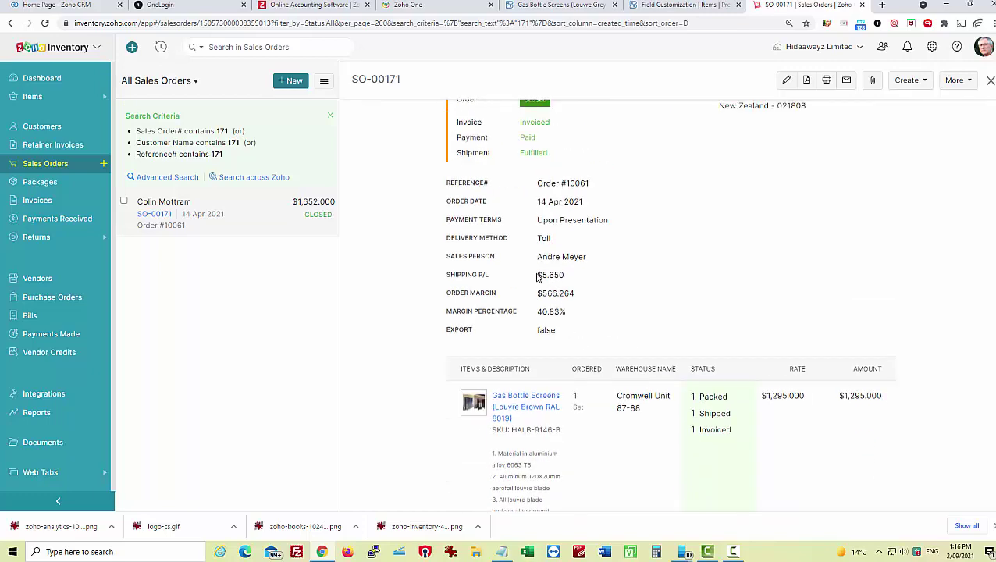
drag(537, 277, 569, 278)
click(537, 297)
drag(537, 294, 576, 294)
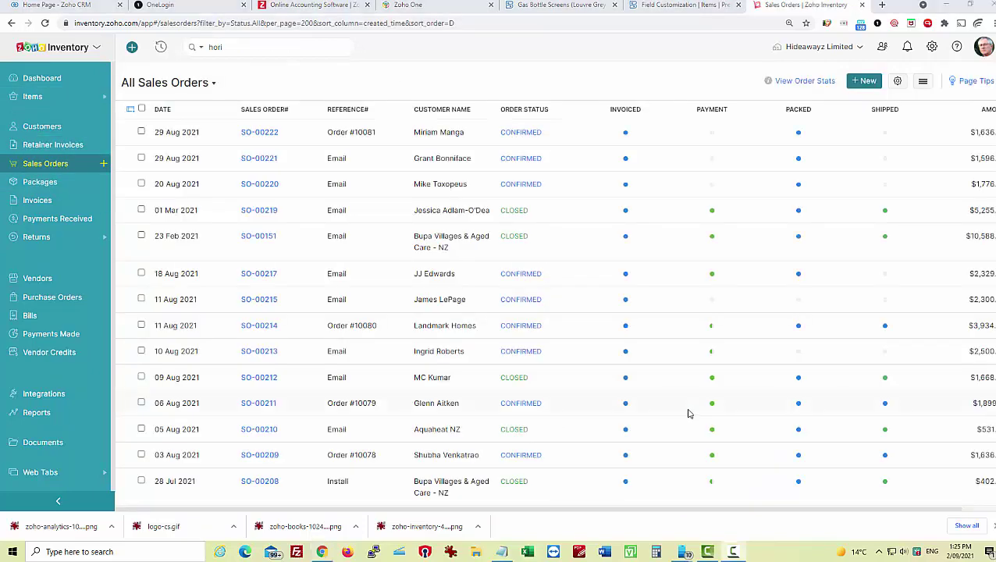
Step: Switch the sales orders list to the This Year view
scroll(688, 413, down, 1)
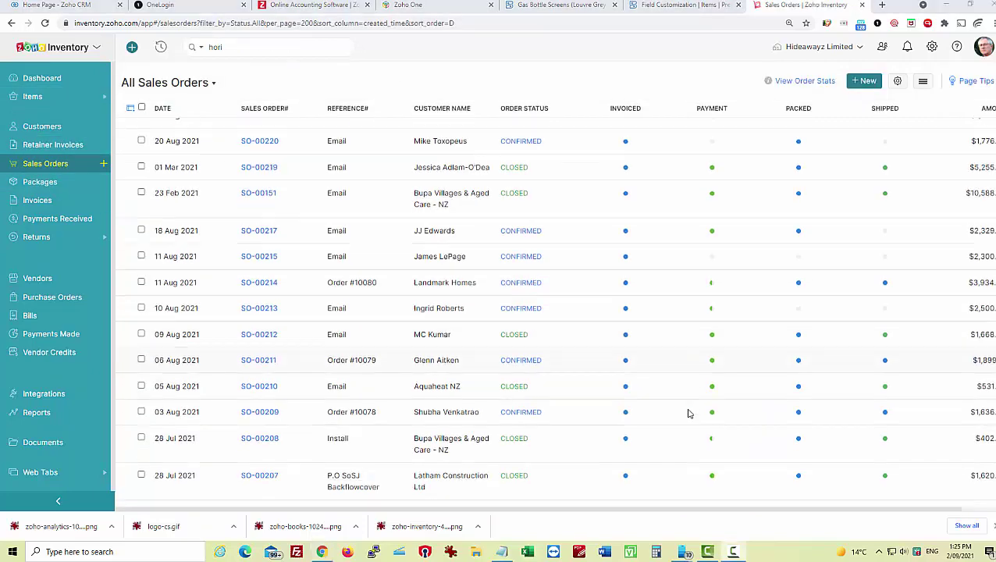
scroll(679, 418, up, 1)
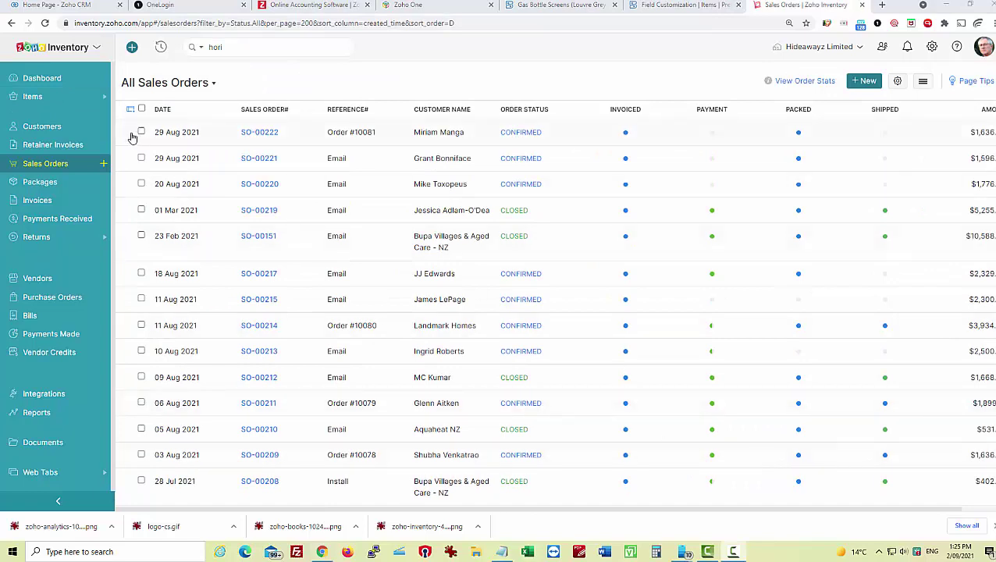
click(131, 110)
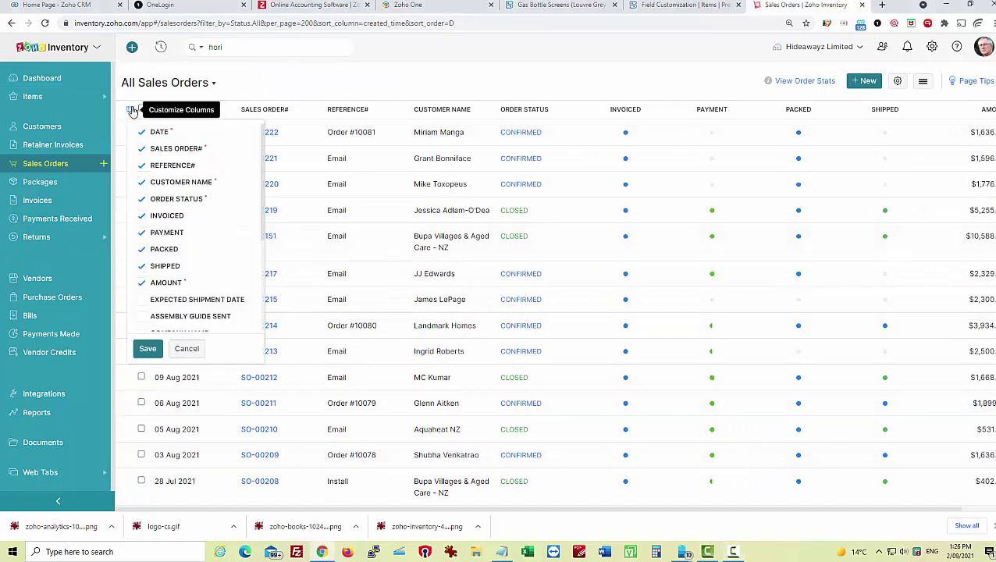
click(171, 84)
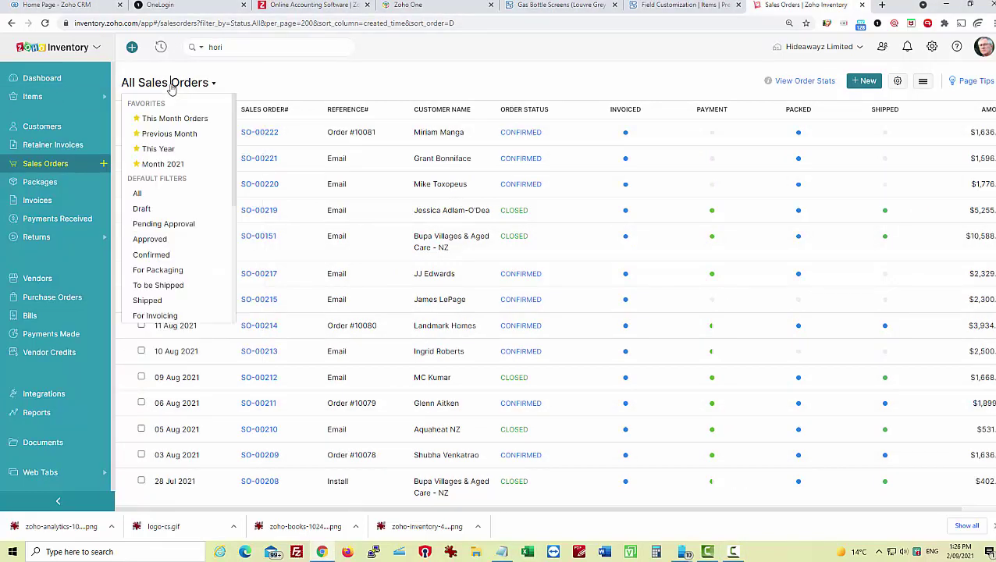
click(180, 151)
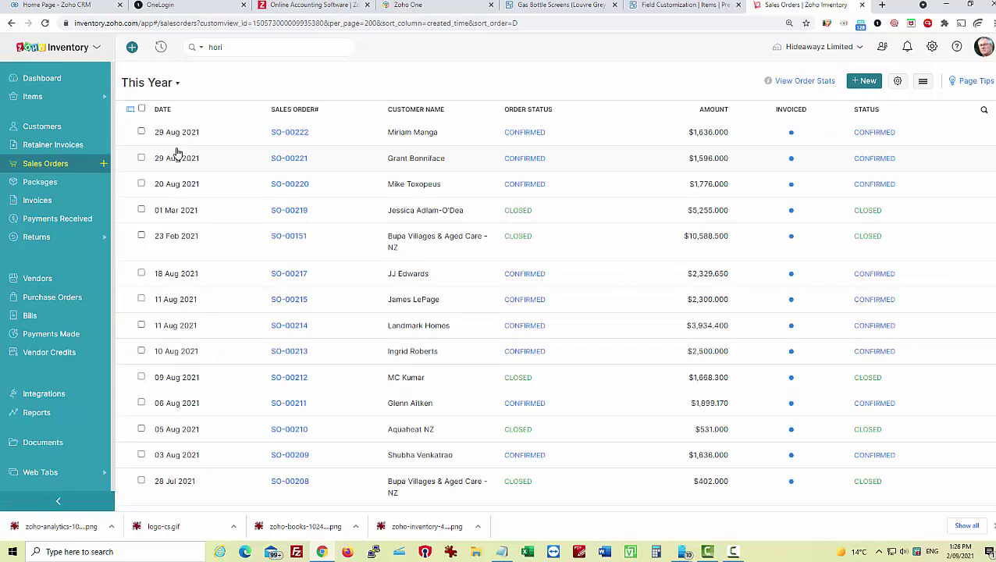
Step: Add SHIPPING P/L and ORDER MARGIN columns, save the layout, and reload the page
click(131, 110)
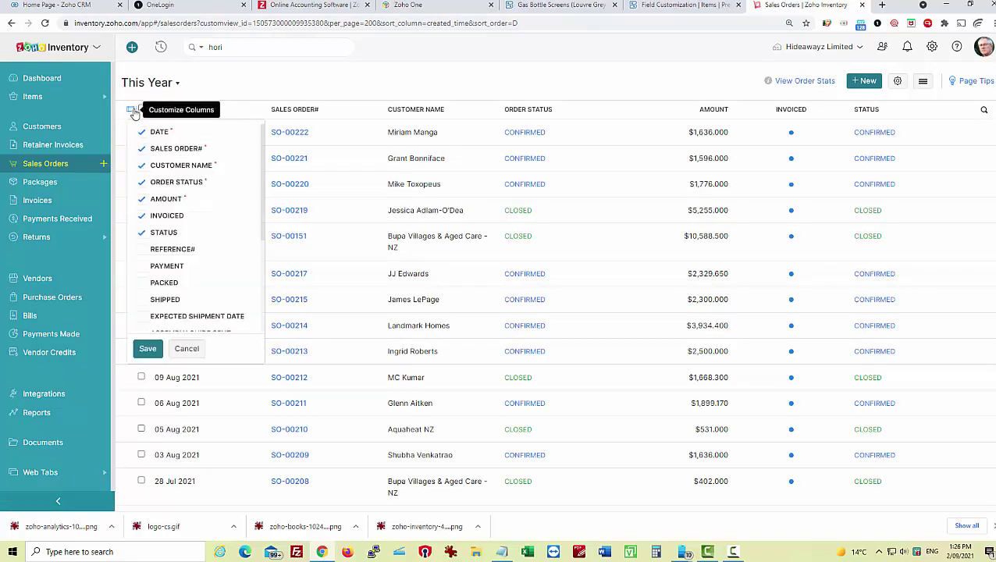
scroll(201, 231, down, 5)
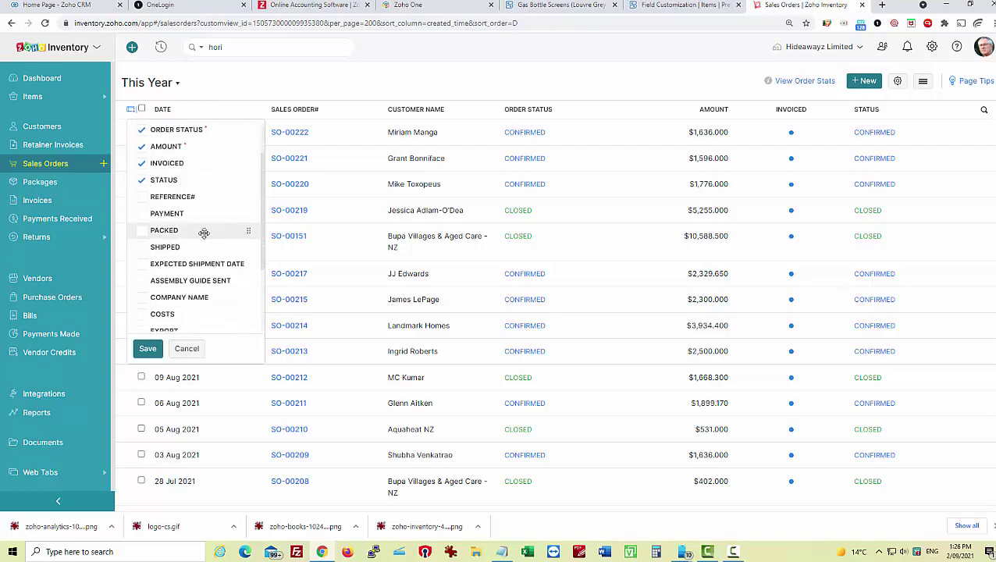
scroll(218, 270, down, 3)
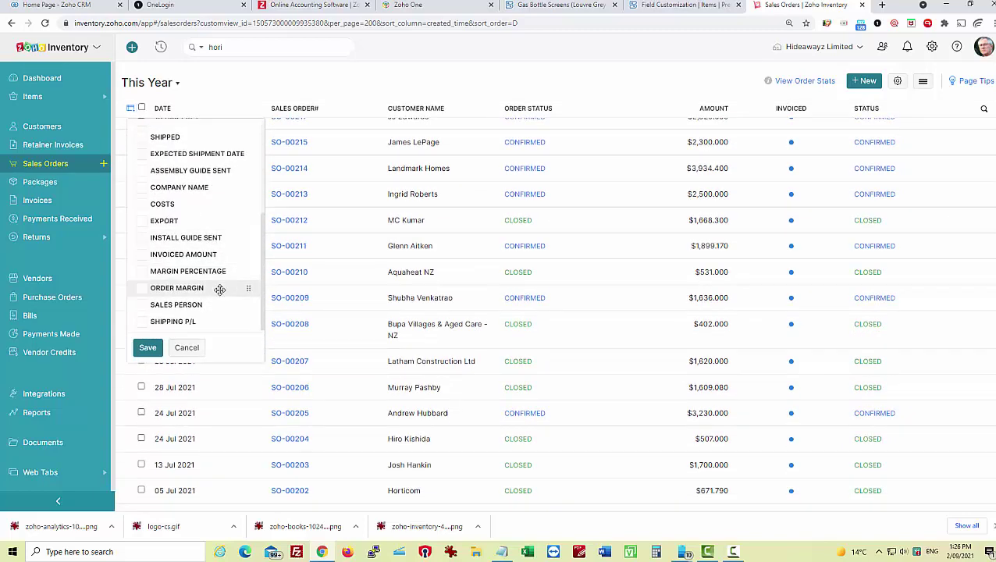
click(141, 323)
scroll(203, 292, down, 3)
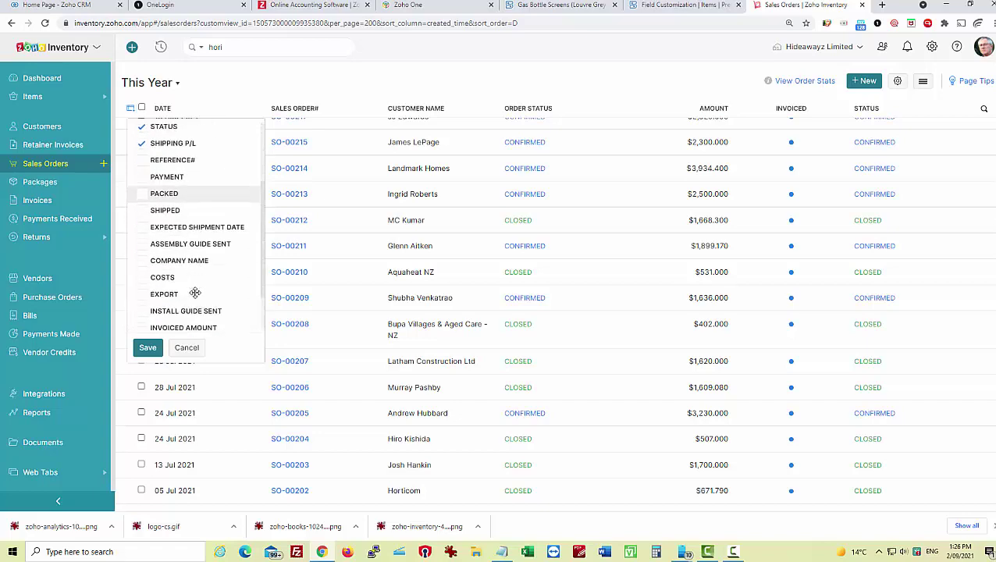
scroll(218, 292, down, 5)
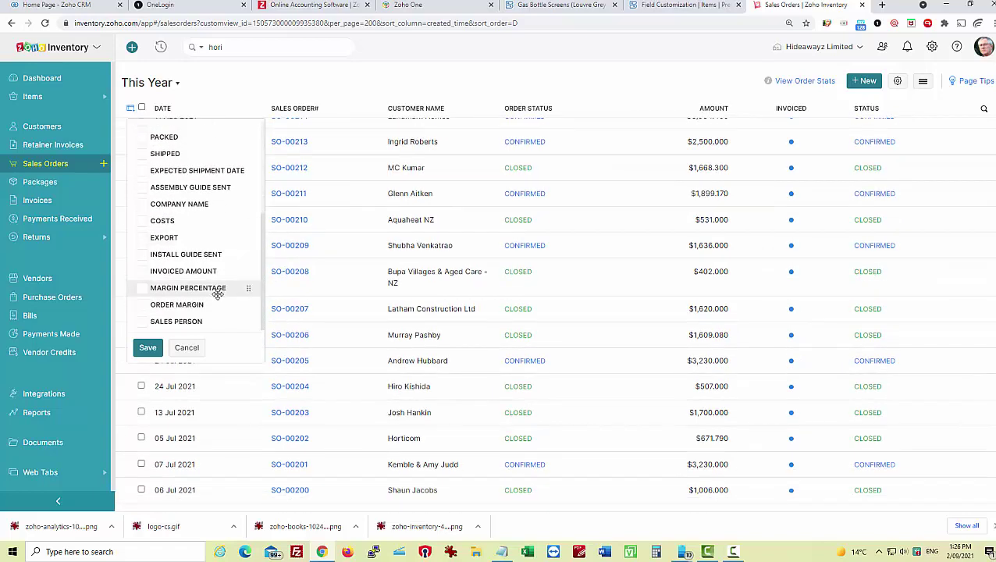
click(143, 307)
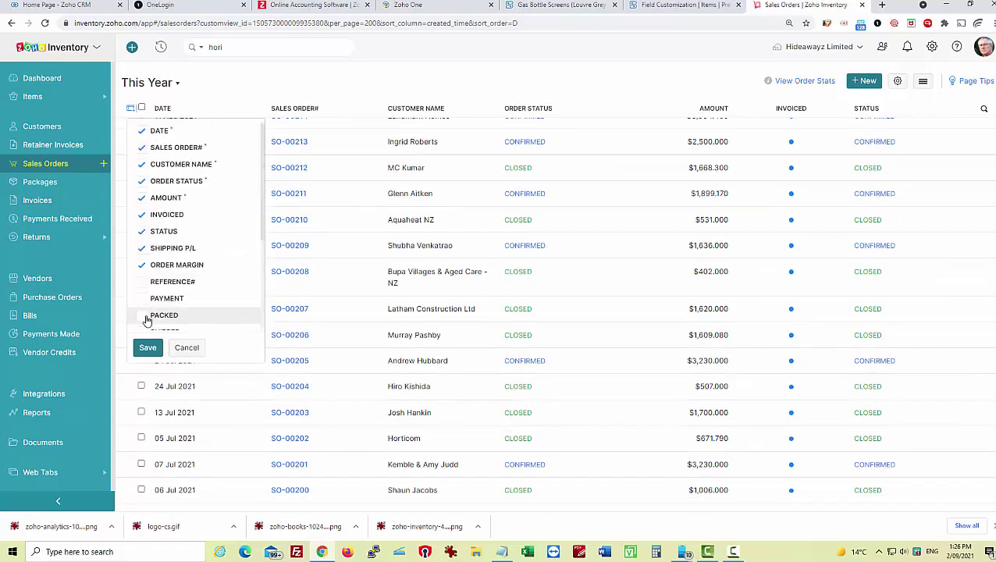
click(147, 348)
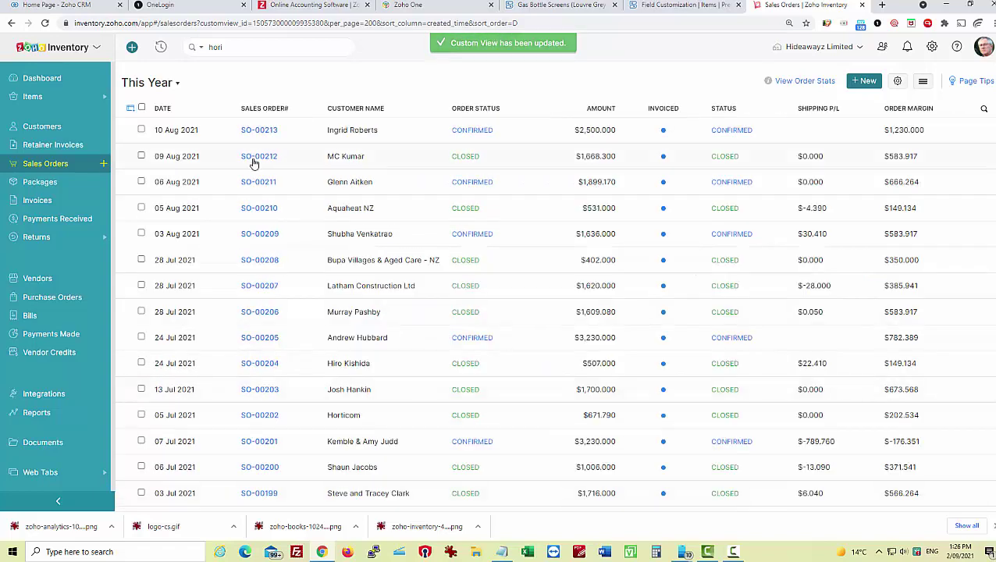
click(44, 25)
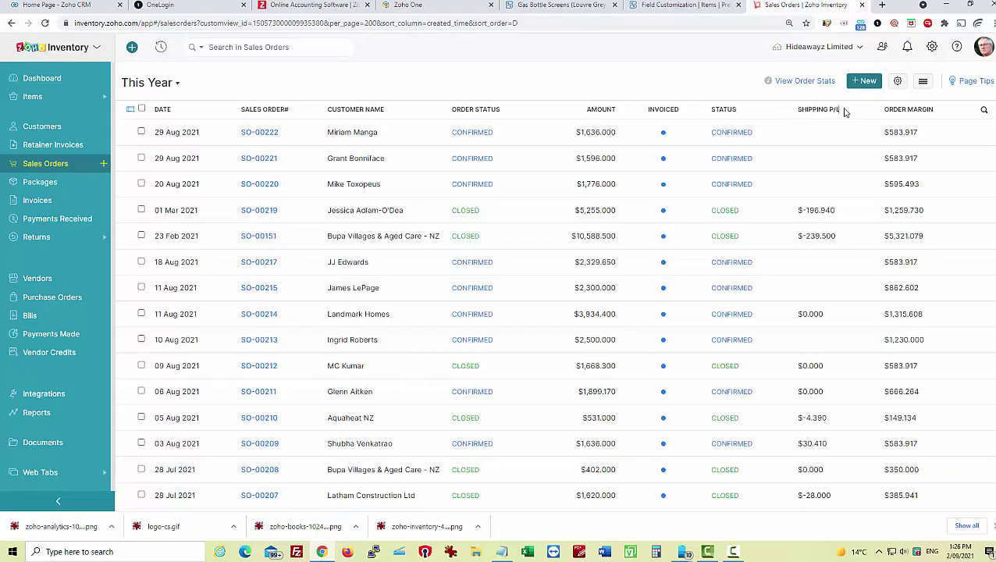
scroll(823, 218, down, 2)
scroll(823, 218, up, 2)
scroll(817, 216, down, 1)
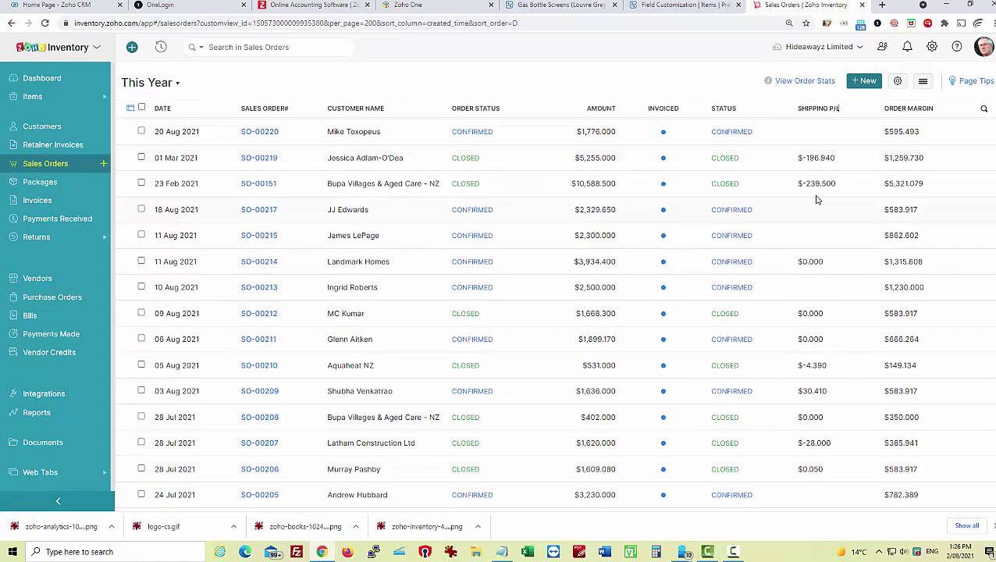
scroll(815, 244, down, 2)
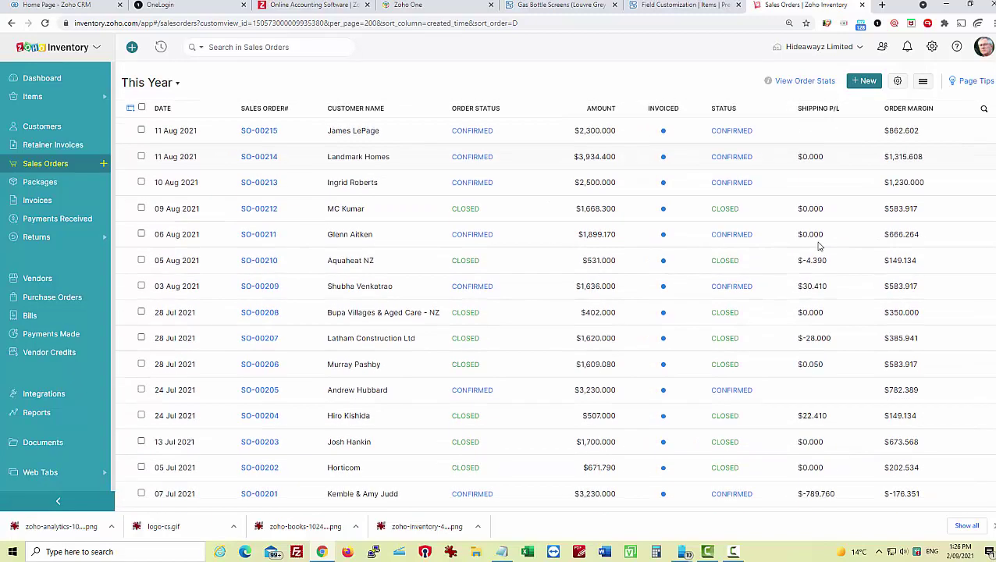
scroll(824, 320, down, 4)
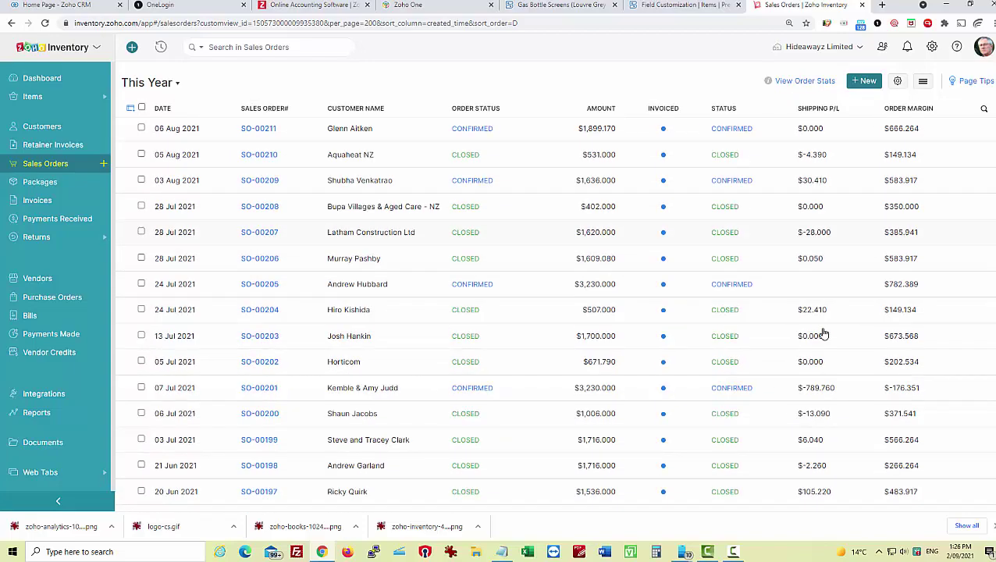
scroll(823, 334, down, 1)
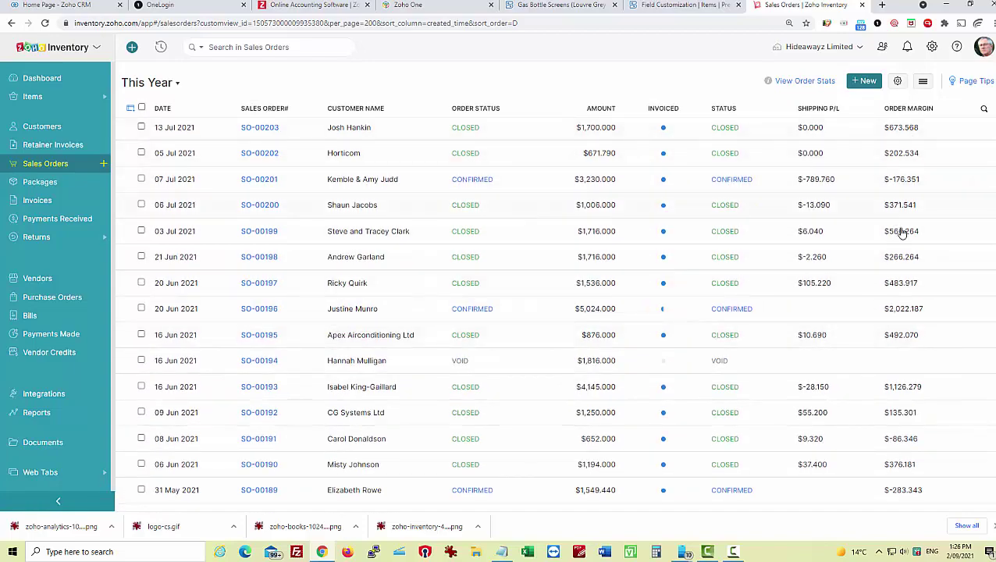
scroll(894, 317, up, 10)
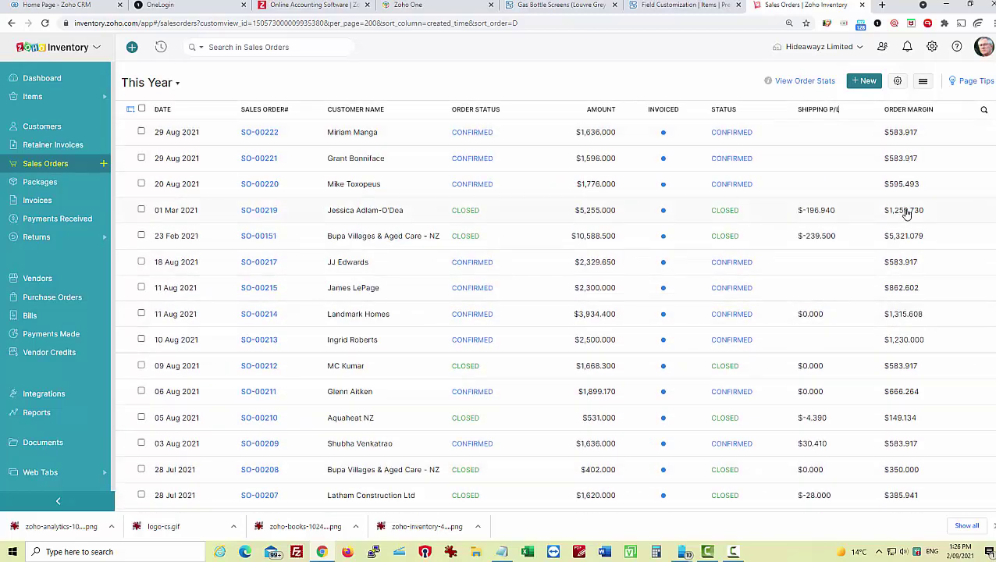
Step: Add a COSTS column to the This Year view, then scroll SO-00151's details to its custom fields
click(130, 109)
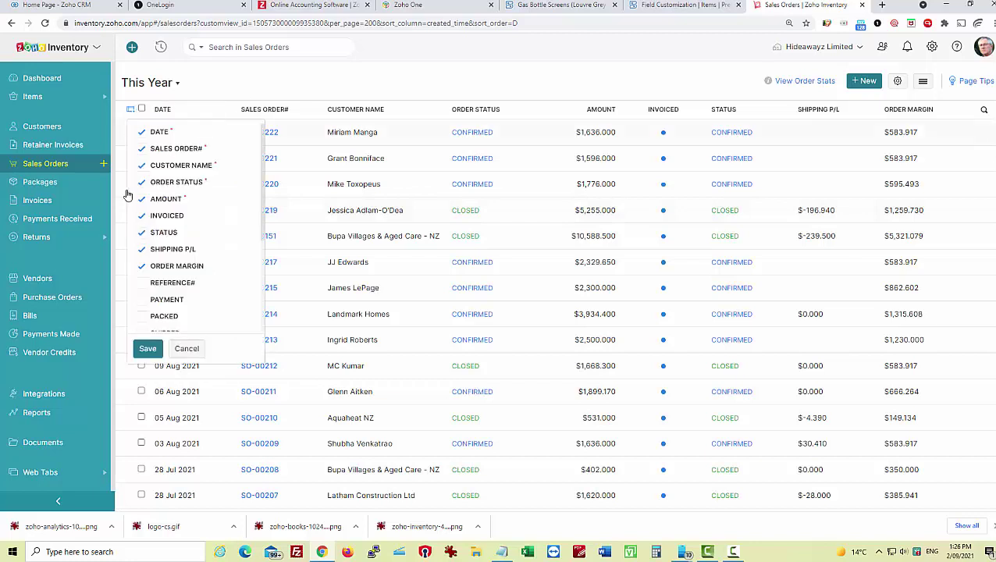
scroll(194, 239, down, 5)
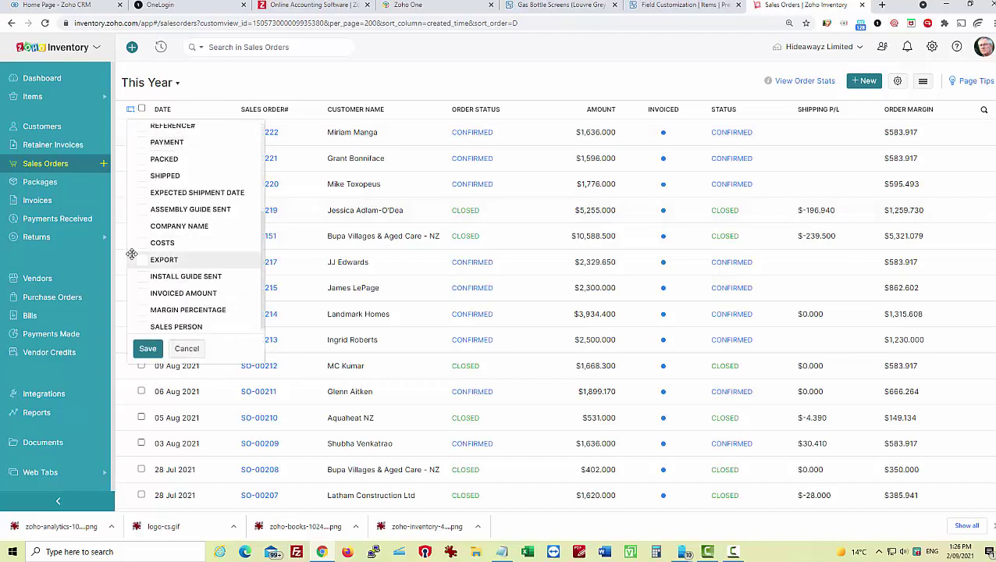
click(141, 244)
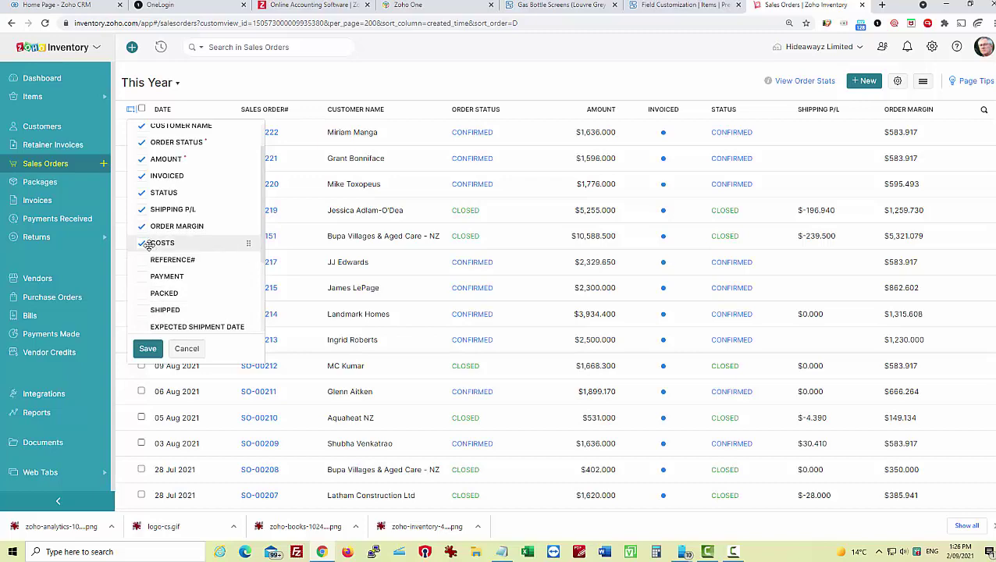
click(140, 349)
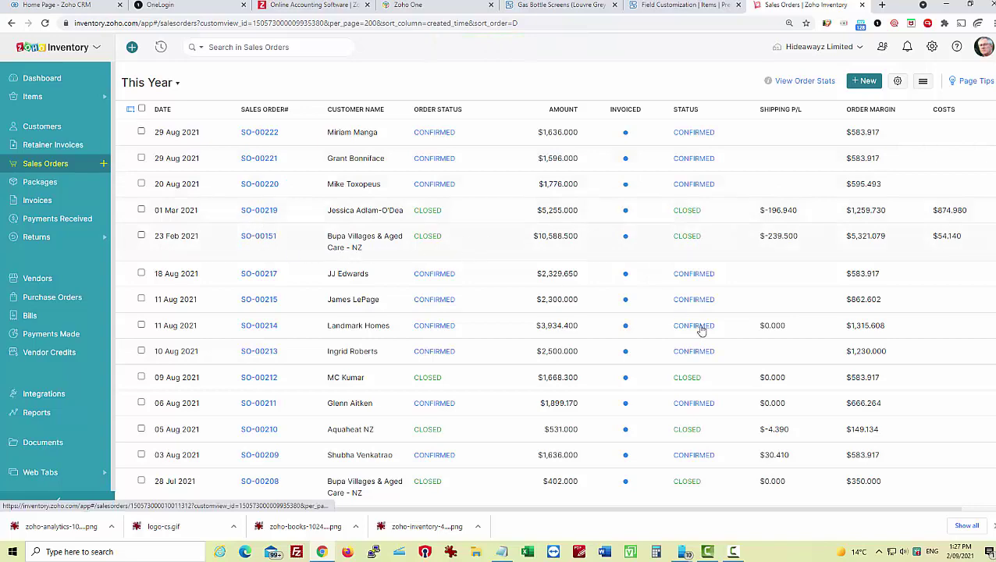
scroll(858, 193, down, 2)
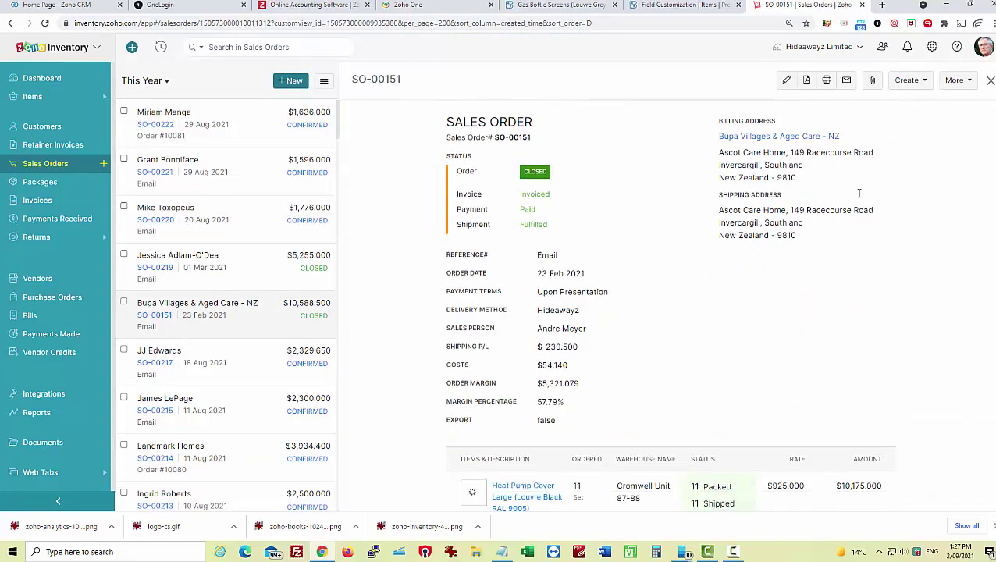
scroll(858, 193, down, 3)
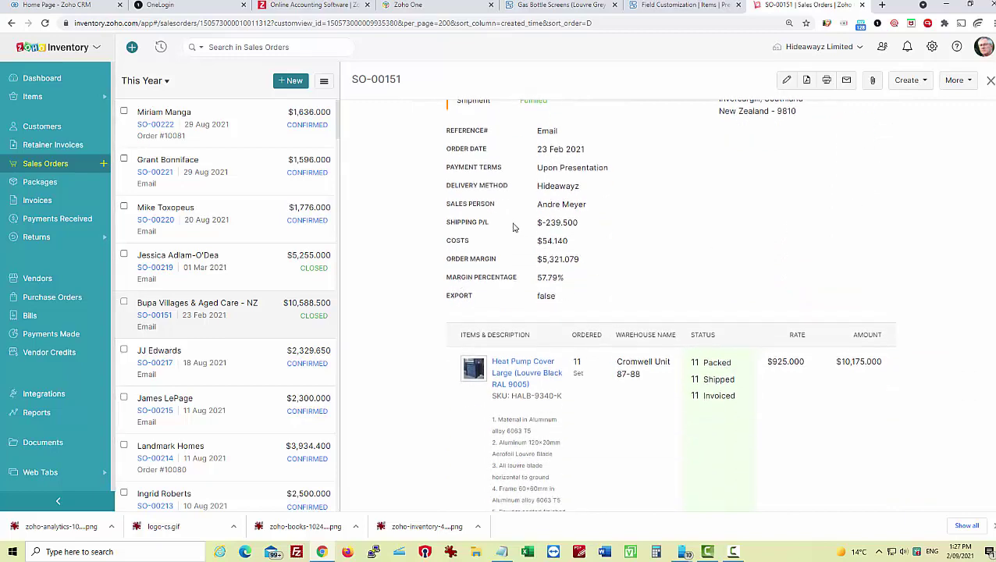
click(785, 79)
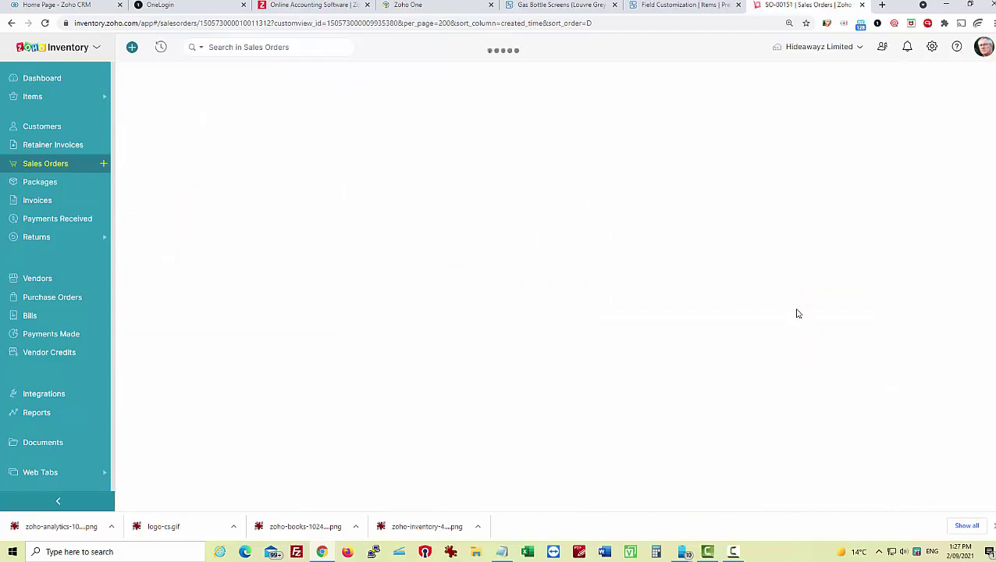
scroll(823, 278, down, 3)
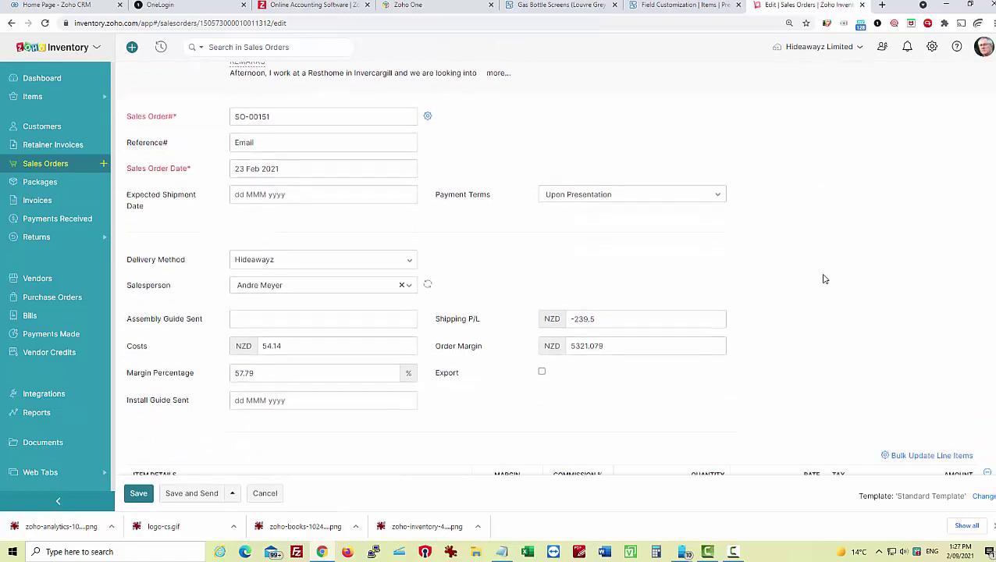
scroll(538, 298, down, 1)
double_click(274, 274)
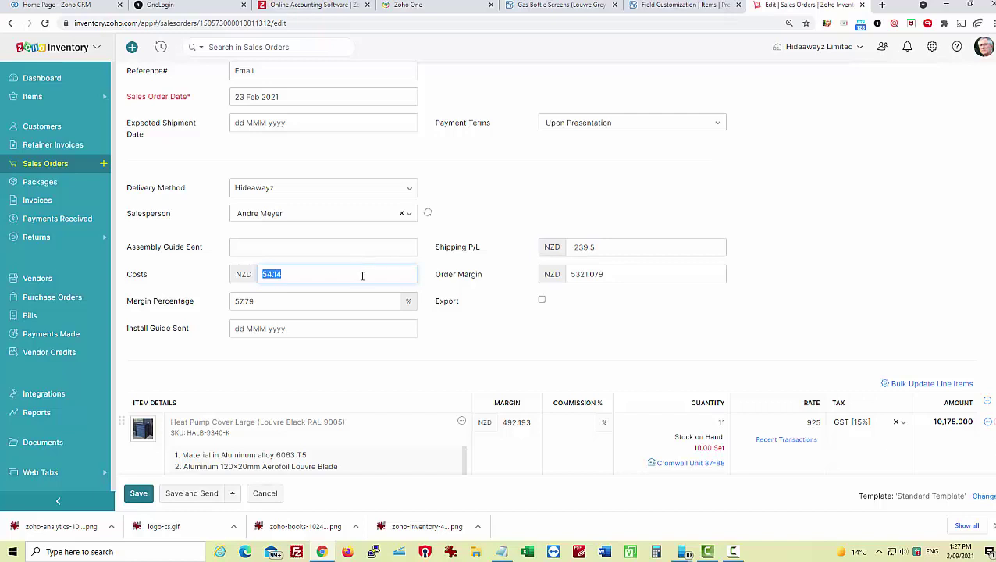
click(362, 275)
drag(321, 275, 262, 283)
drag(612, 273, 437, 320)
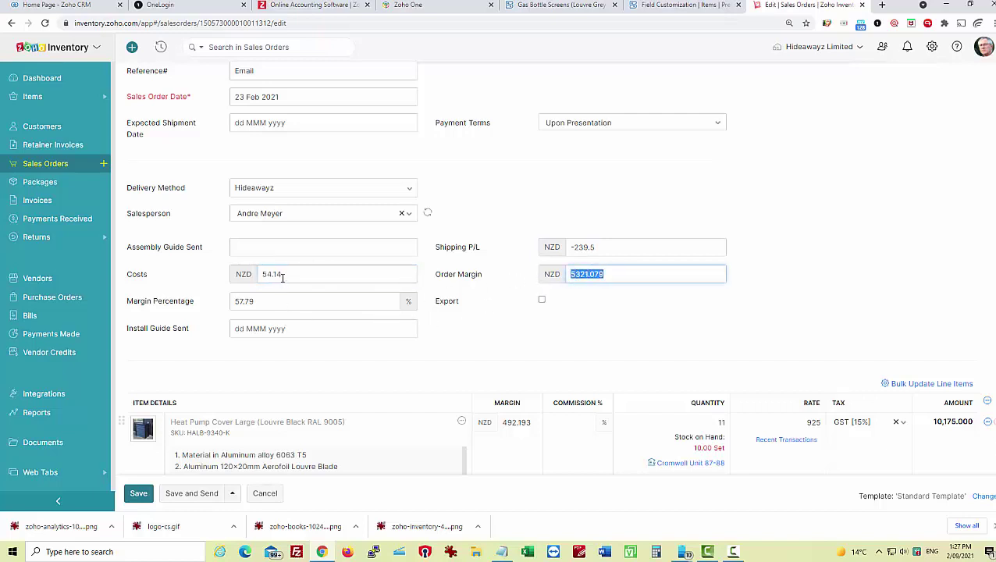
click(264, 494)
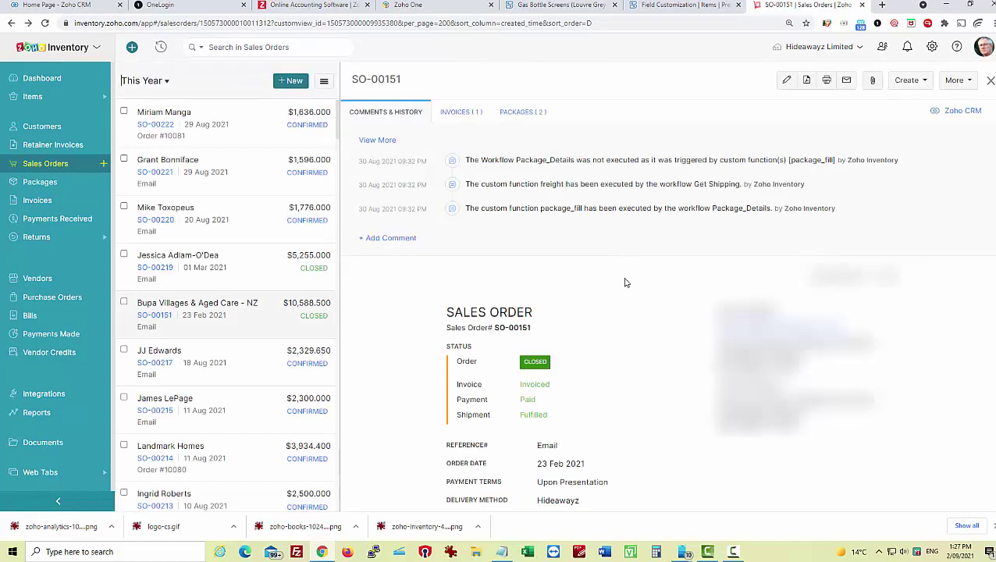
Step: Go to Invoices and search by the customer's first name to isolate INV-475
scroll(625, 283, down, 2)
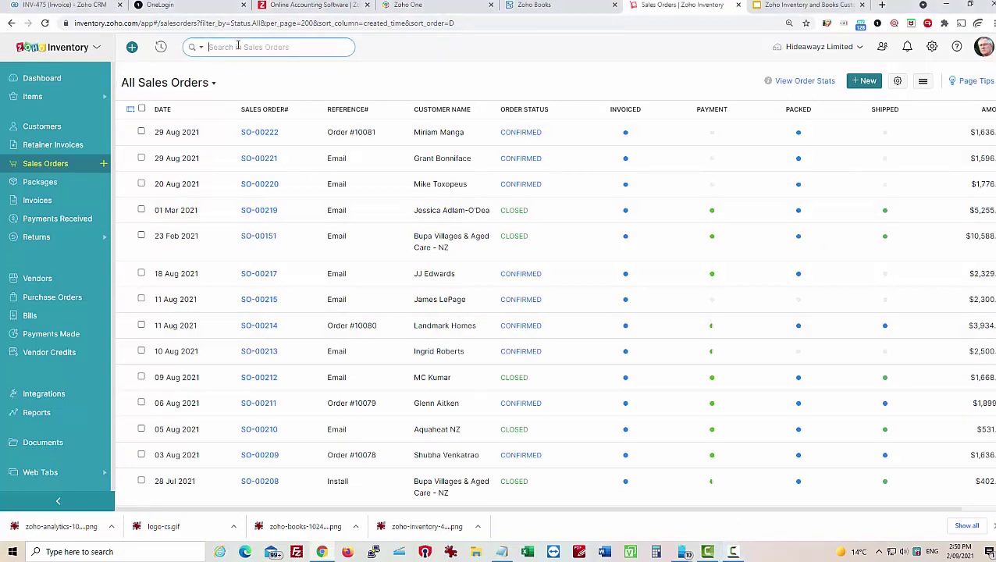
click(64, 201)
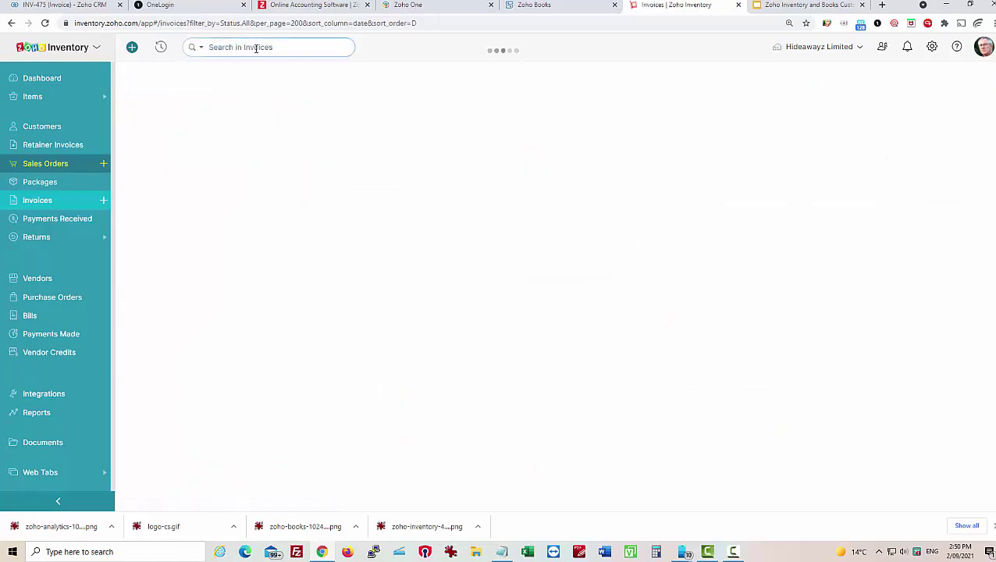
click(256, 48)
text(hiro)
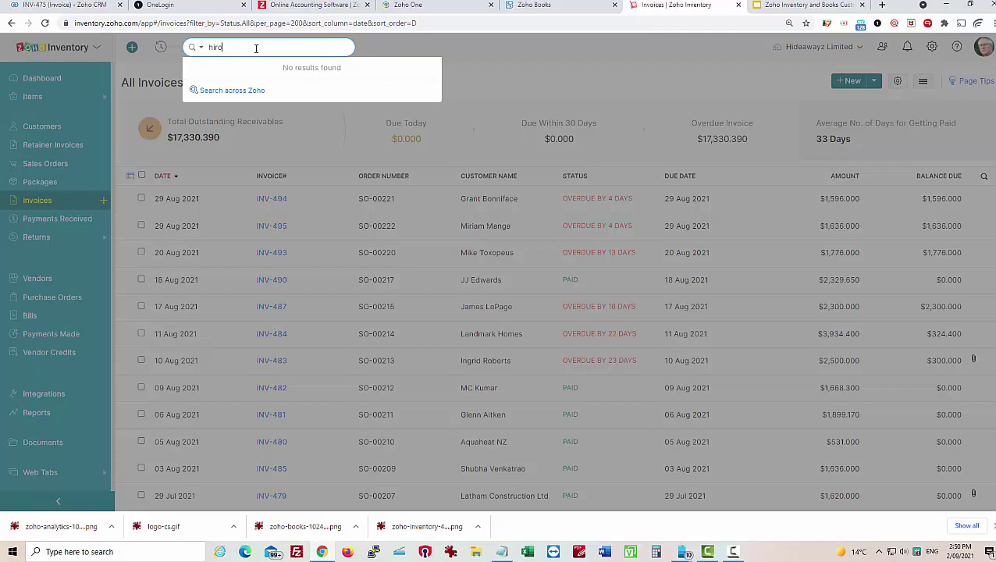
key(Return)
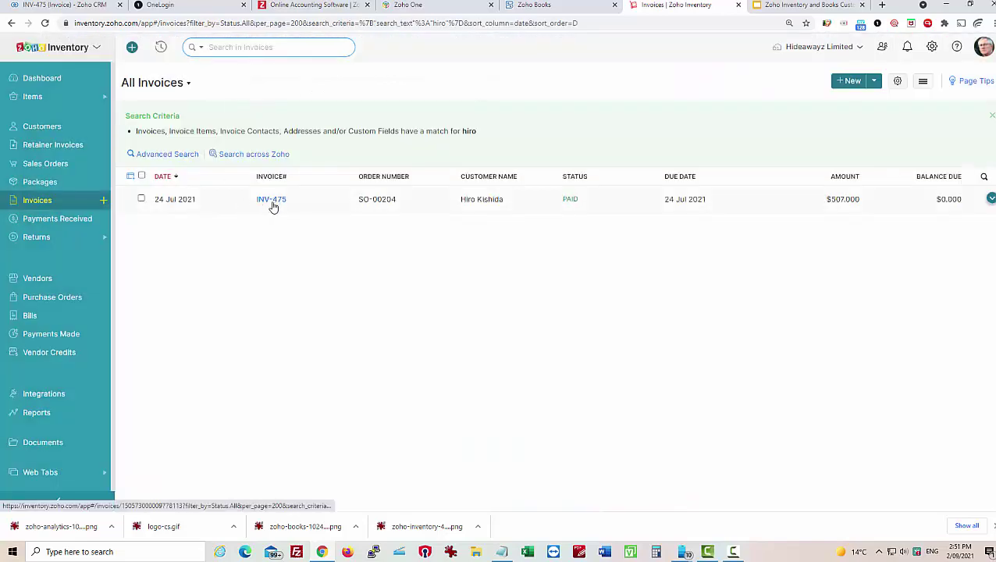
Step: Open INV-475 and highlight its Commission $11.739 and Margin $149.134 custom field values
click(271, 200)
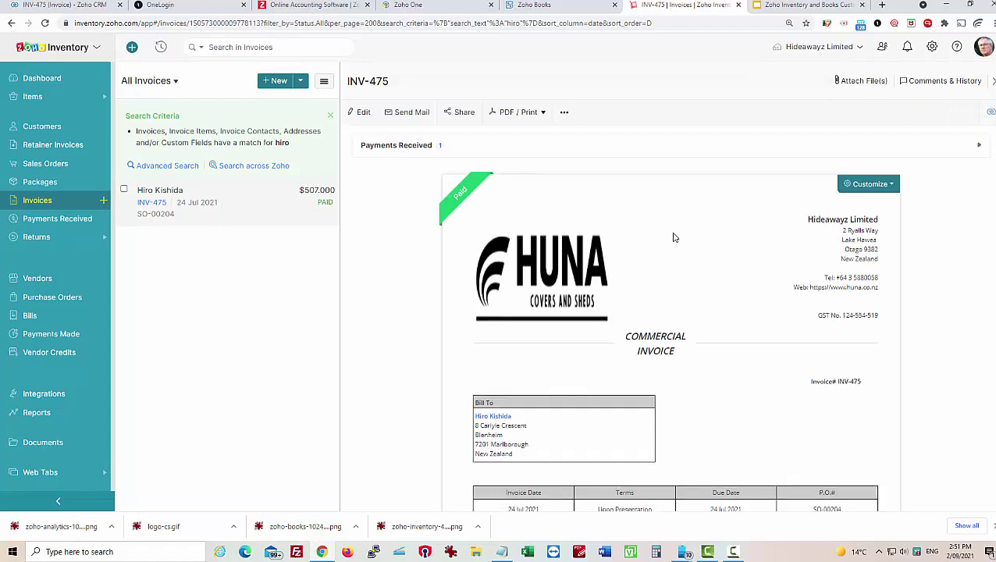
scroll(674, 238, down, 5)
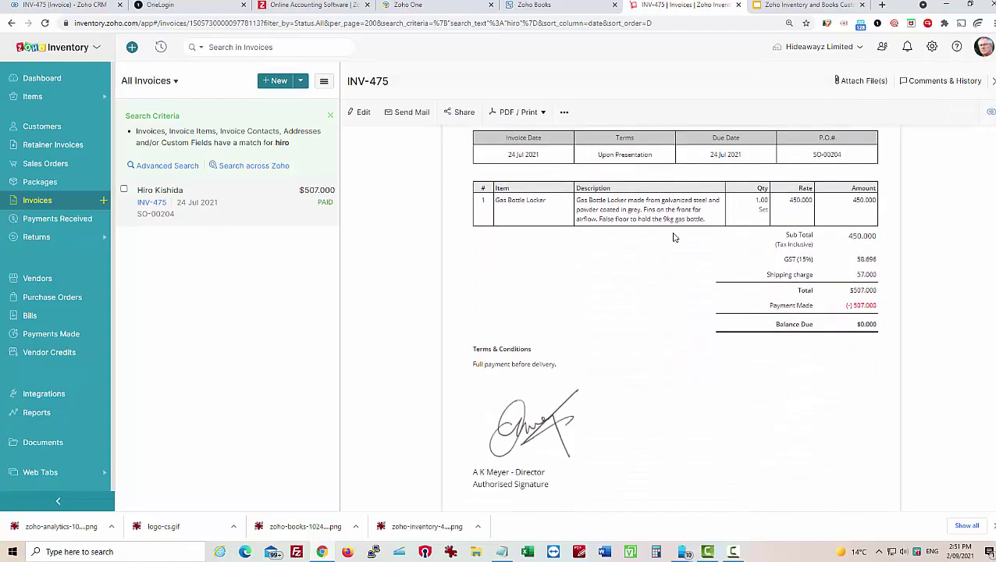
scroll(674, 237, down, 5)
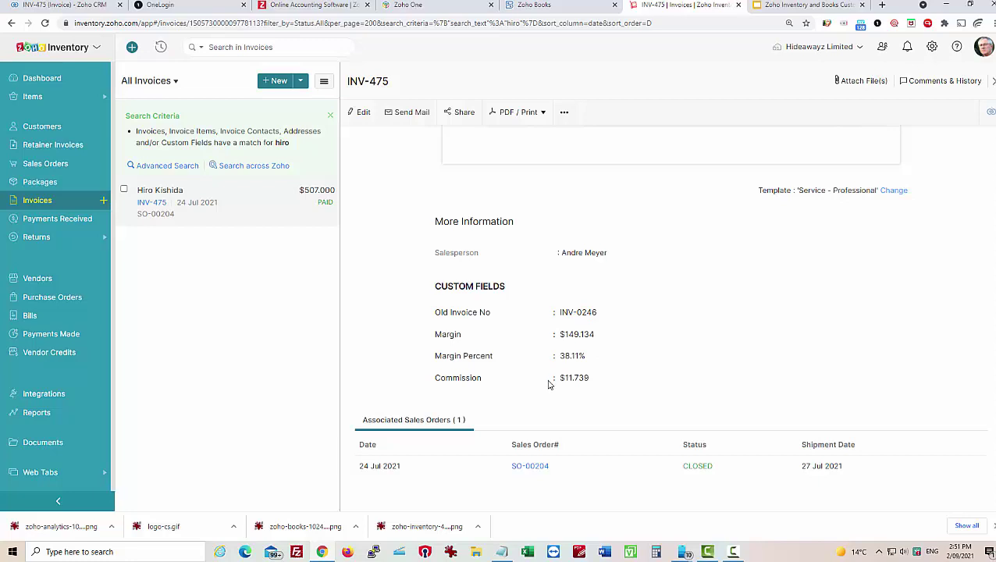
drag(559, 377, 600, 381)
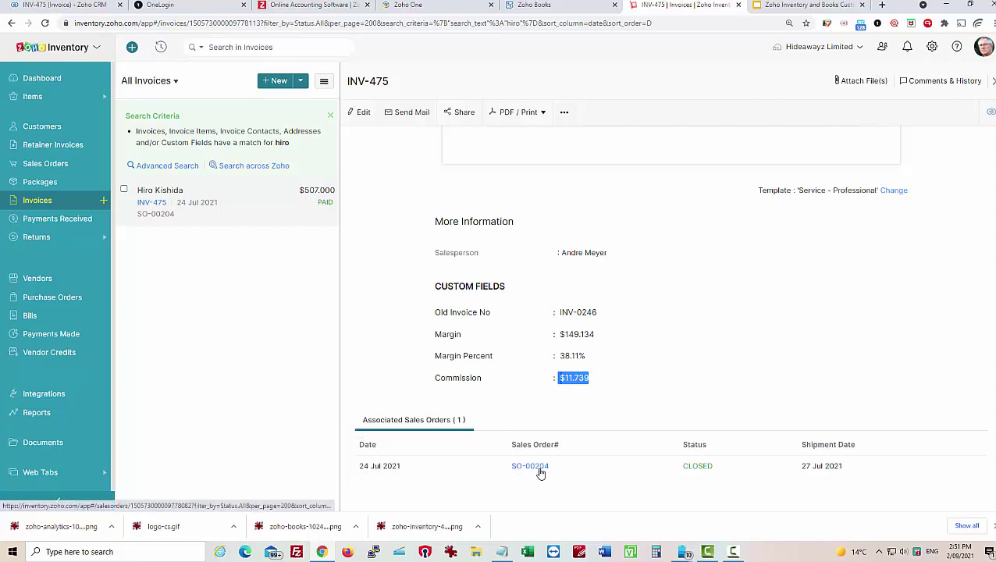
drag(564, 334, 604, 337)
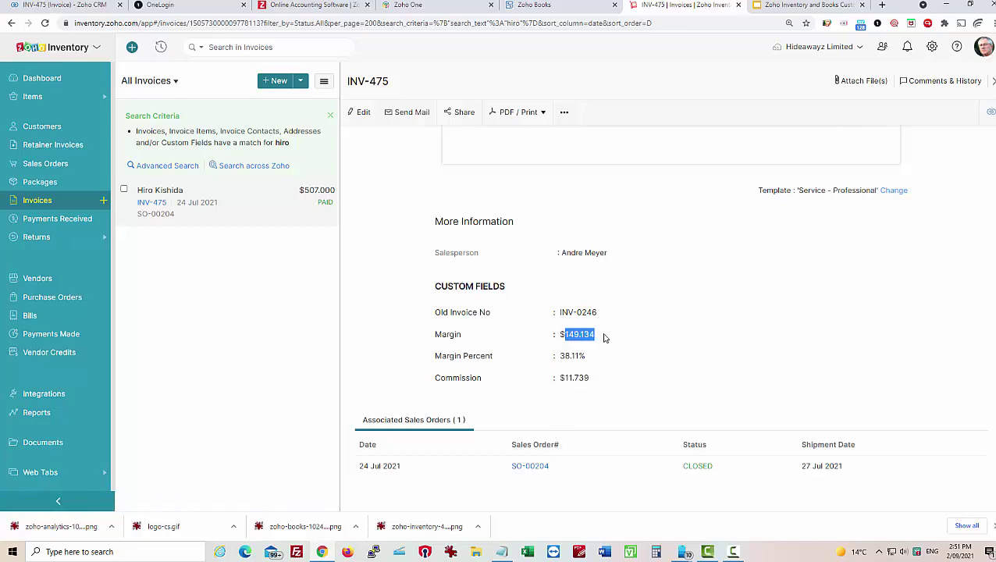
Step: Open linked sales order SO-00204 and highlight its Order Margin value of $149.134
click(530, 467)
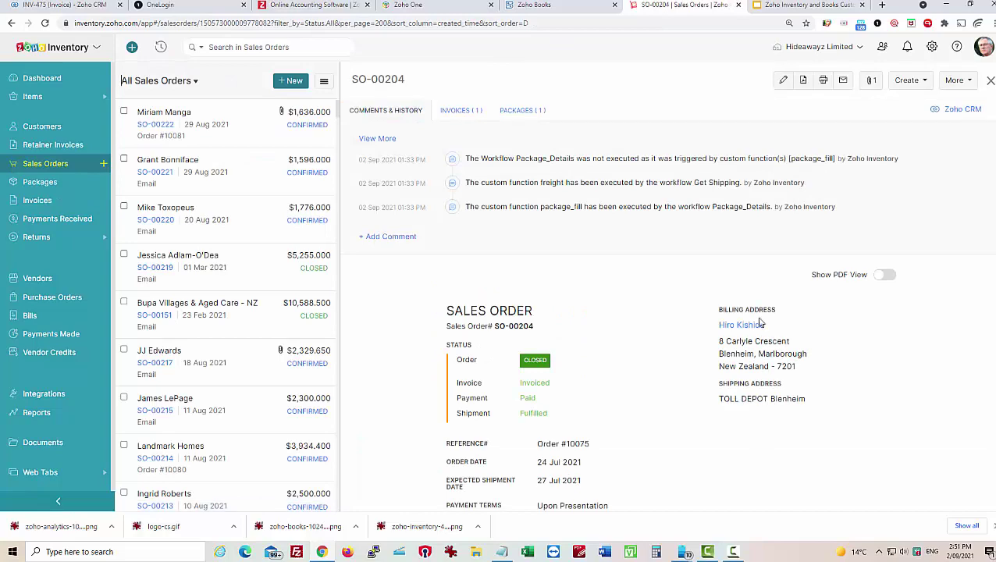
scroll(761, 322, down, 3)
scroll(761, 322, down, 1)
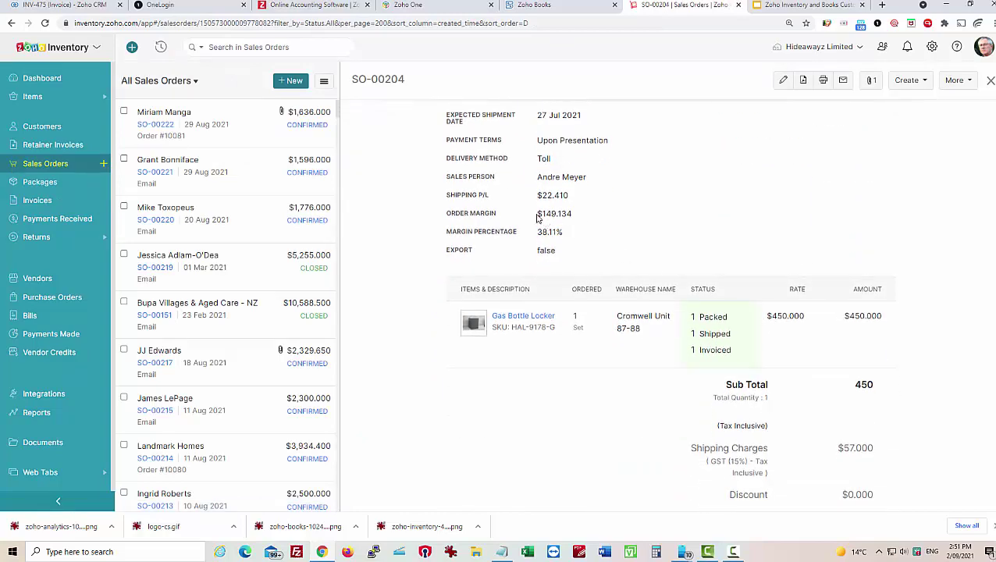
drag(537, 215, 580, 217)
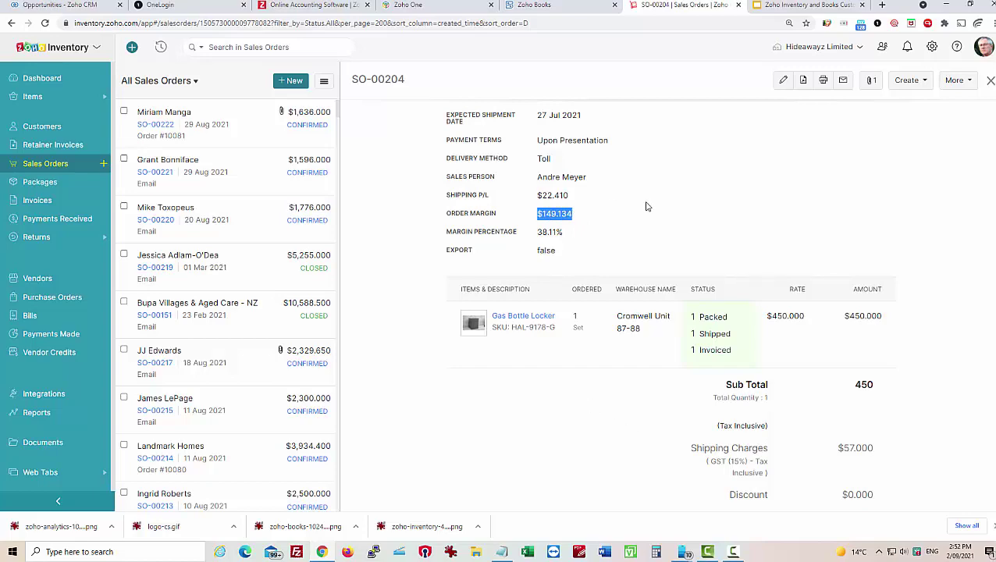
click(48, 4)
Step: Filter Zoho Finance invoices in CRM to Account Name contains the customer's name
click(477, 53)
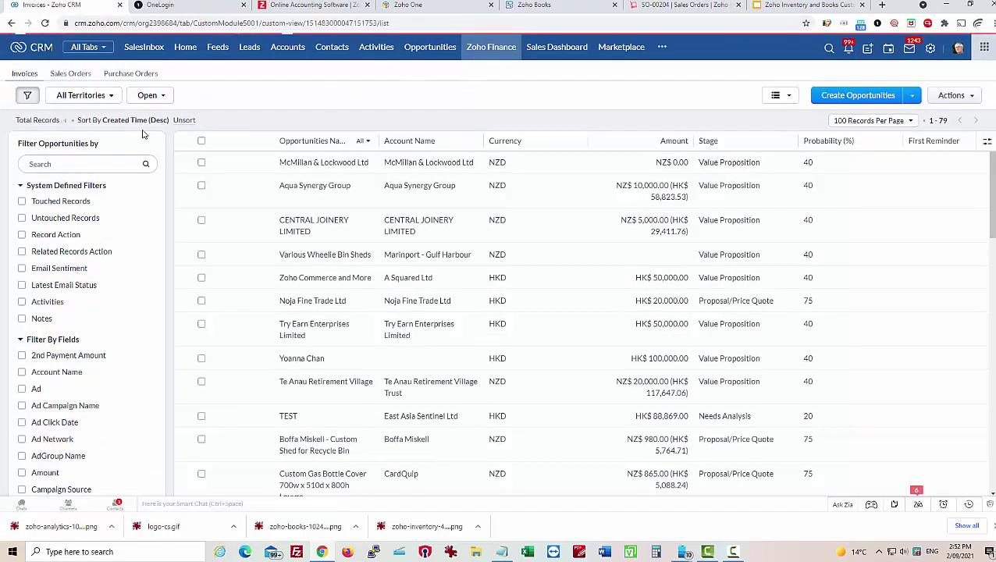
click(25, 74)
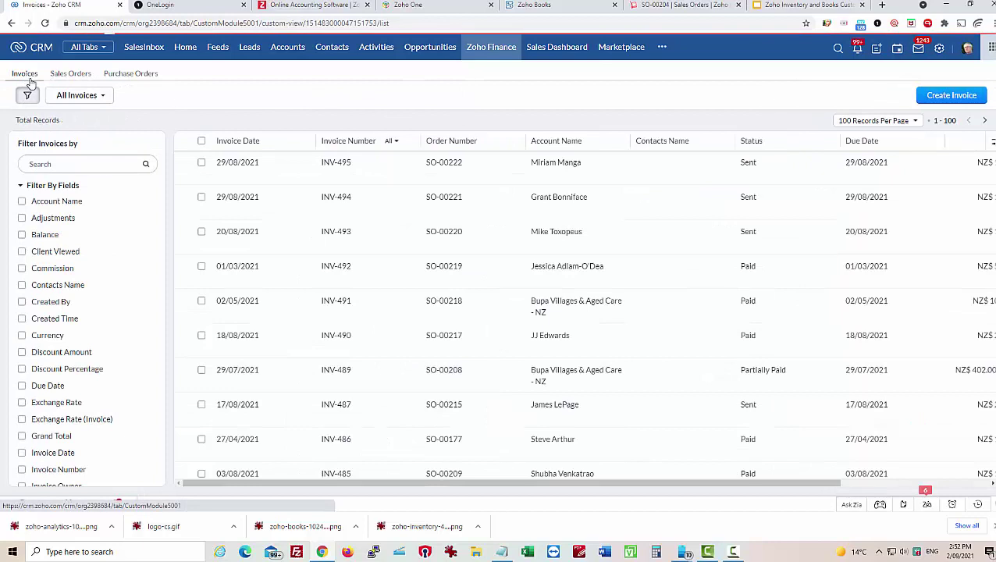
click(70, 162)
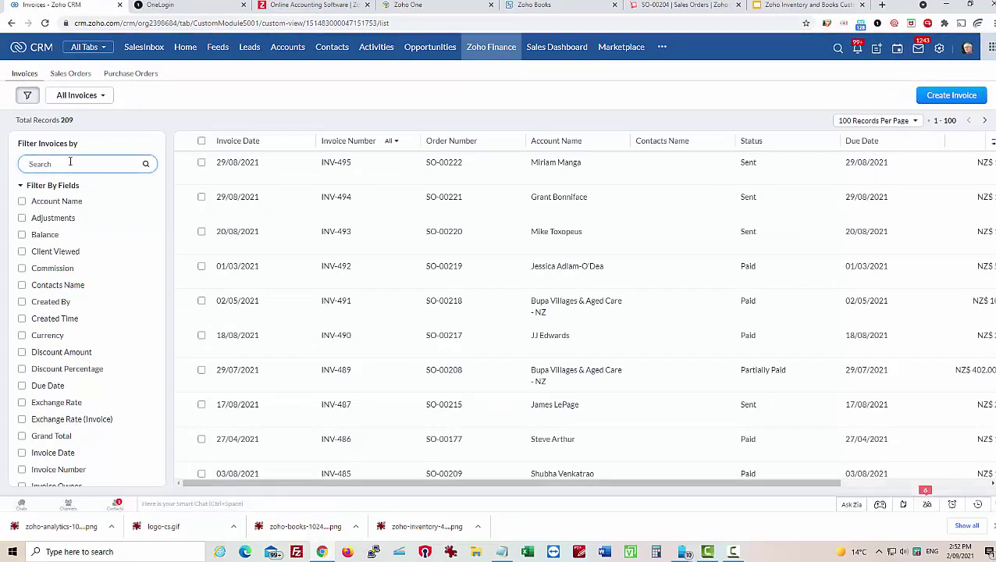
text(name)
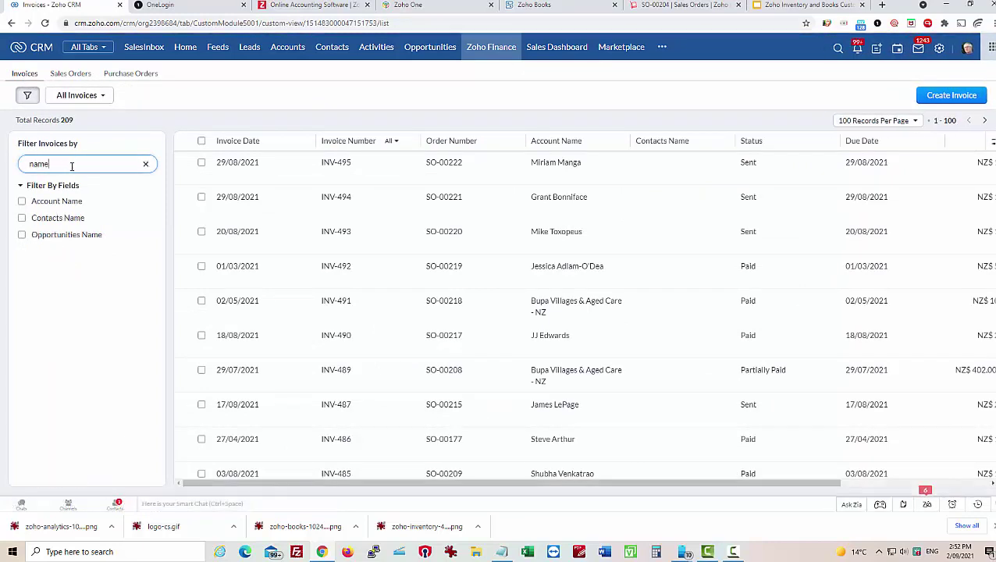
click(22, 200)
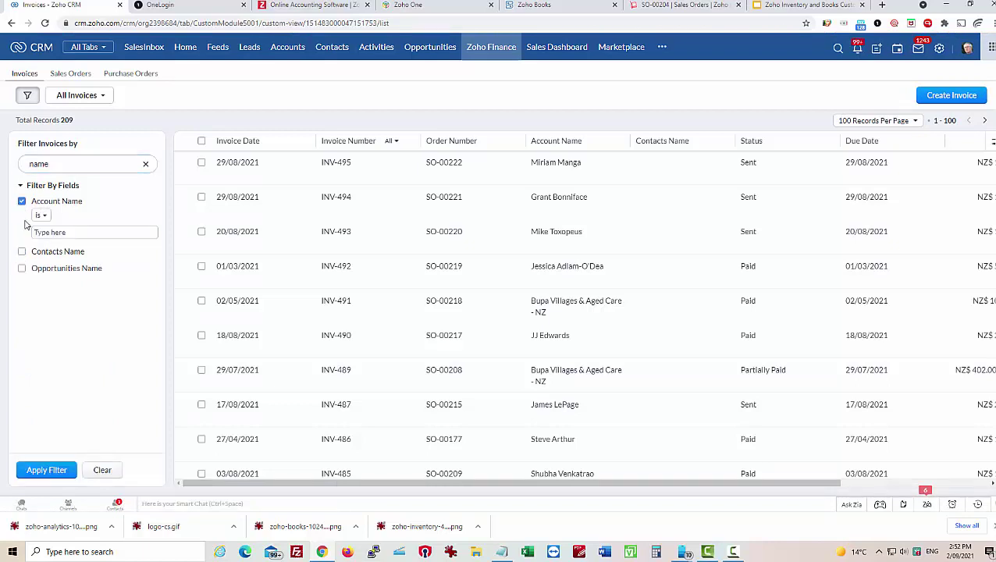
click(41, 214)
click(47, 257)
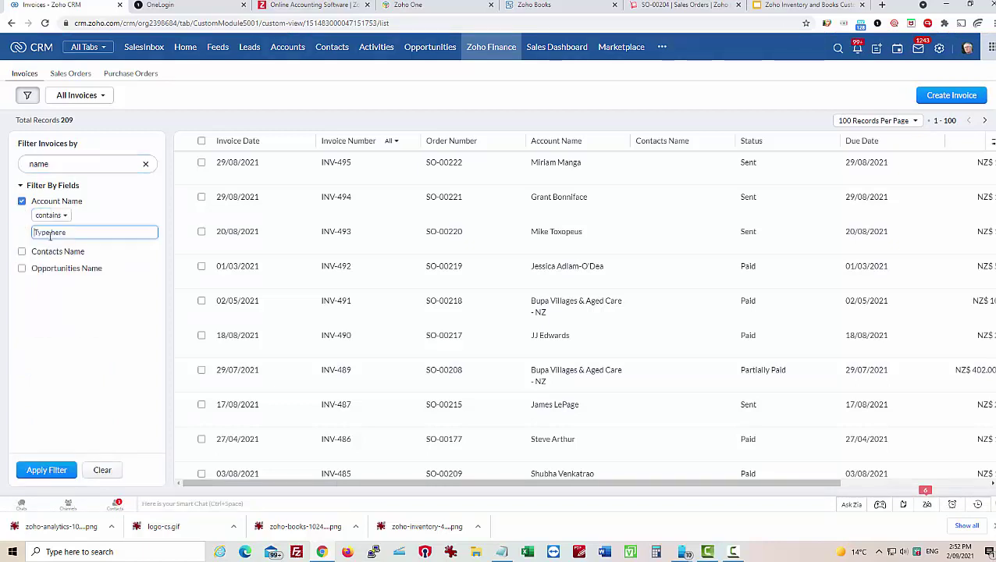
text(hiro)
key(Return)
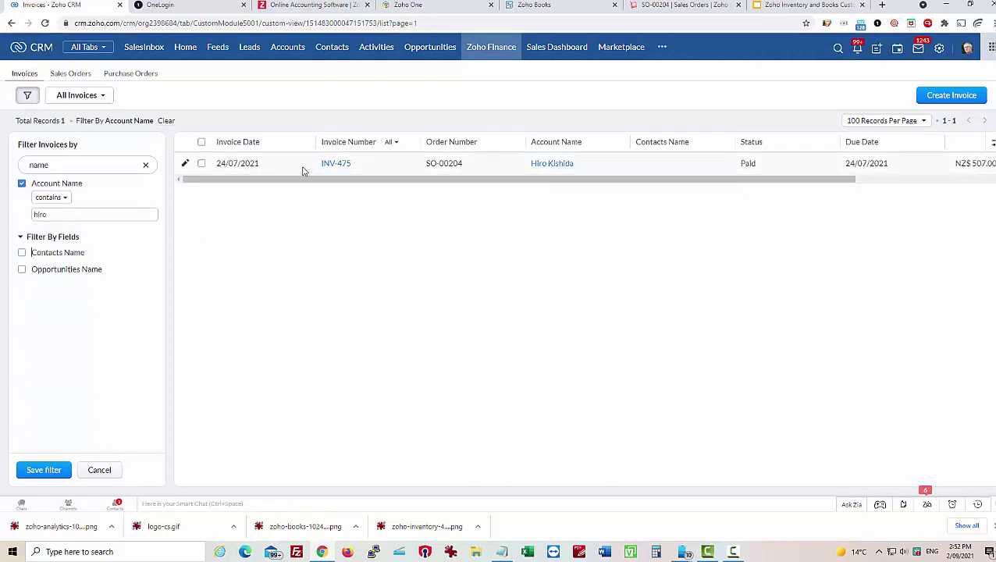
Step: Open INV-475 in edit mode and check its Commission 11.739 and Margin 149.134 fields
click(336, 164)
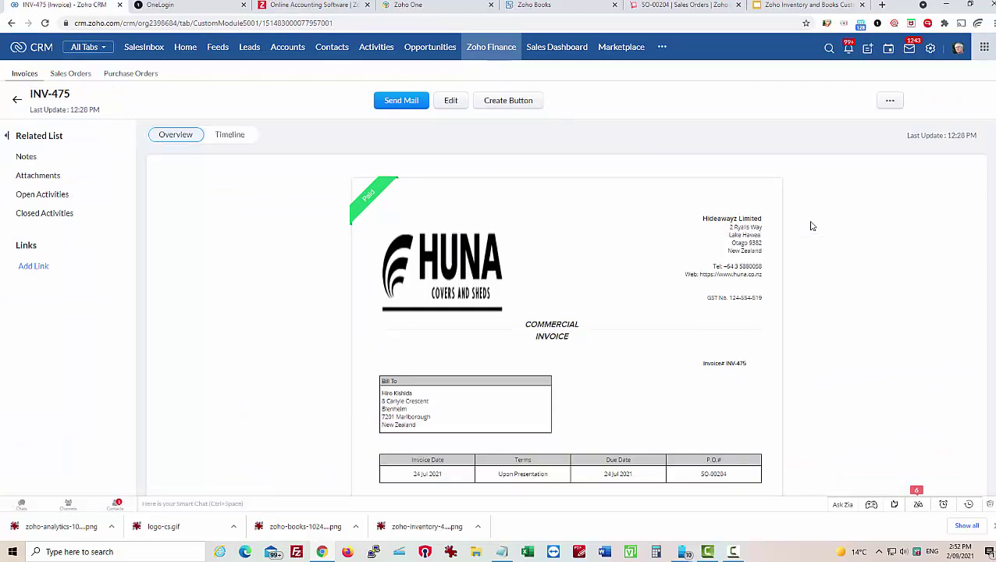
scroll(811, 226, down, 6)
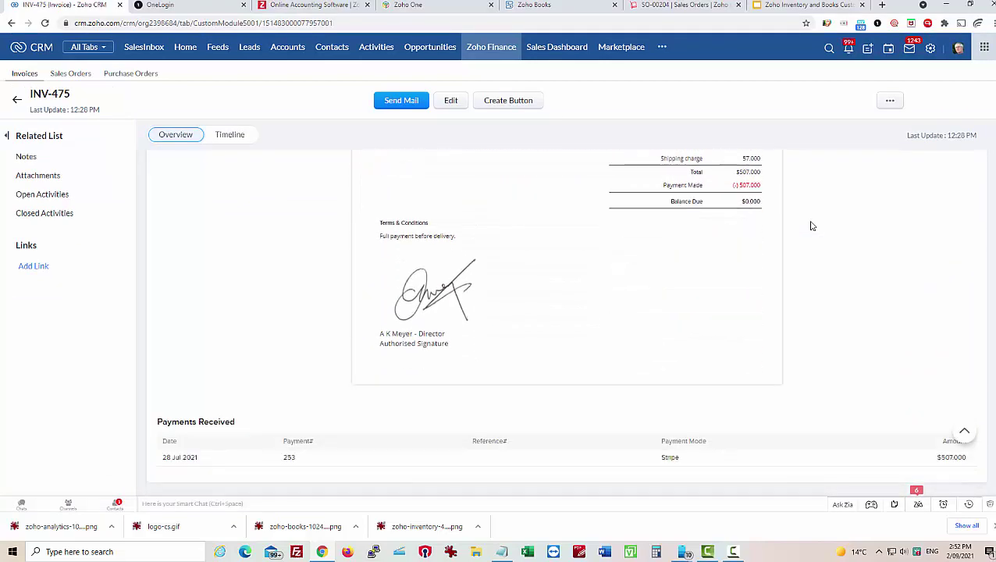
scroll(812, 226, up, 1)
scroll(811, 225, down, 1)
scroll(636, 384, up, 5)
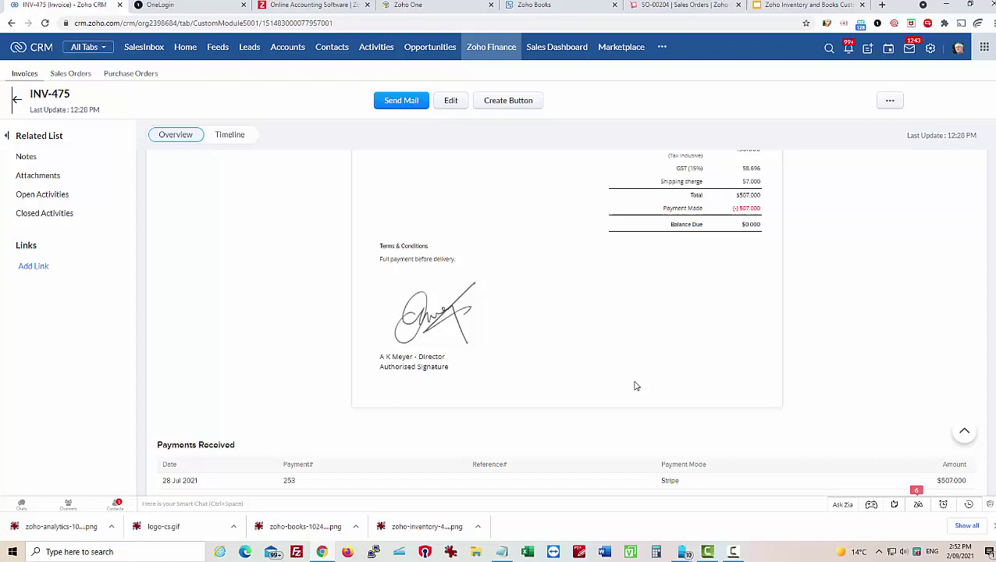
click(451, 99)
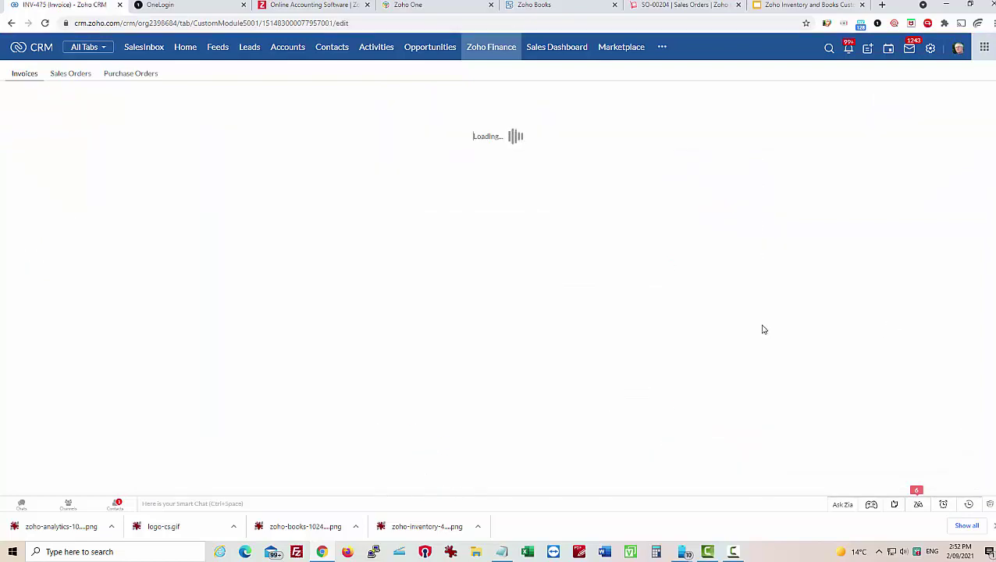
scroll(509, 372, down, 4)
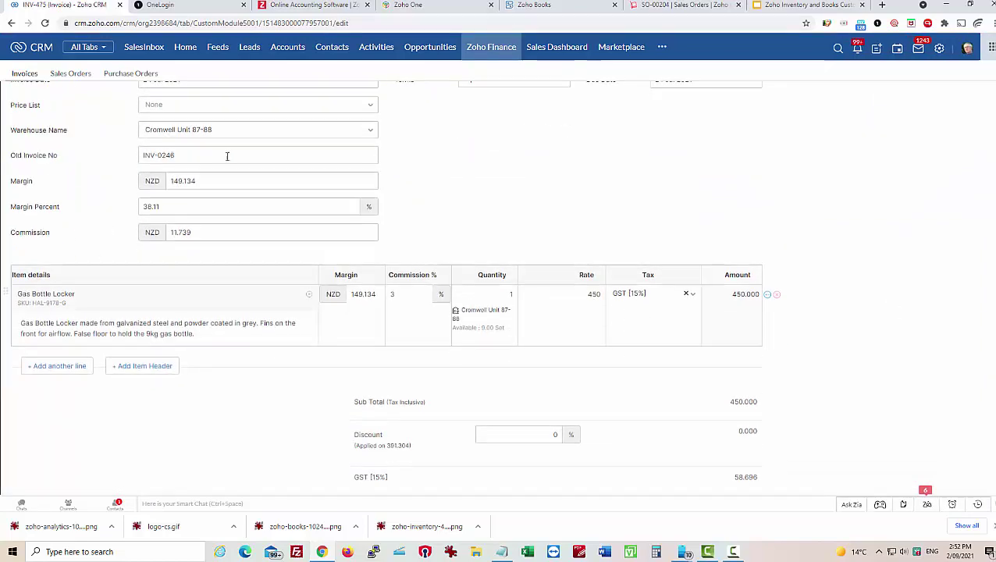
double_click(201, 232)
click(752, 182)
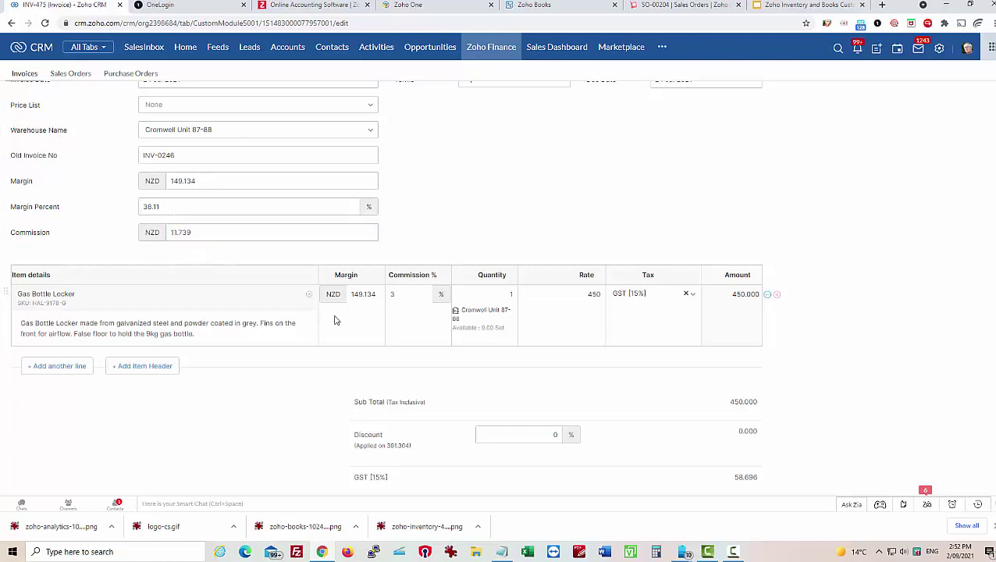
scroll(317, 312, up, 4)
scroll(536, 295, down, 5)
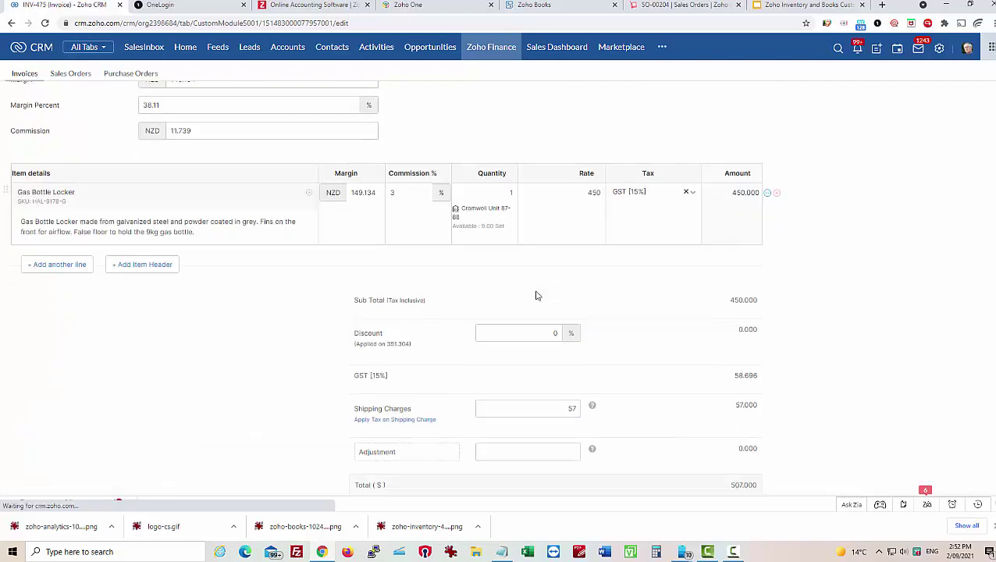
scroll(547, 309, down, 4)
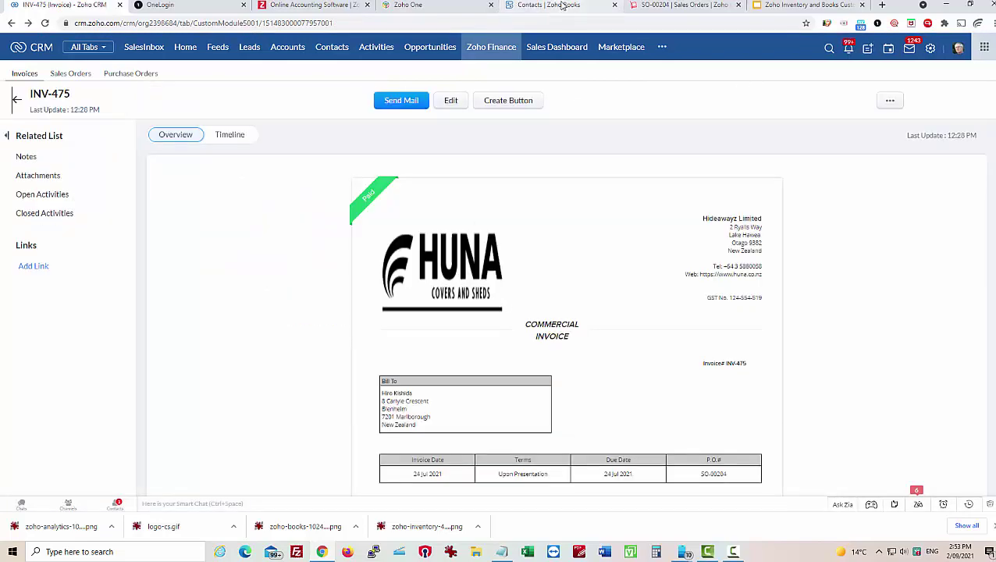
Step: In Zoho Books, search invoices by the customer's name, open INV-475 and scroll to Custom Fields
click(558, 7)
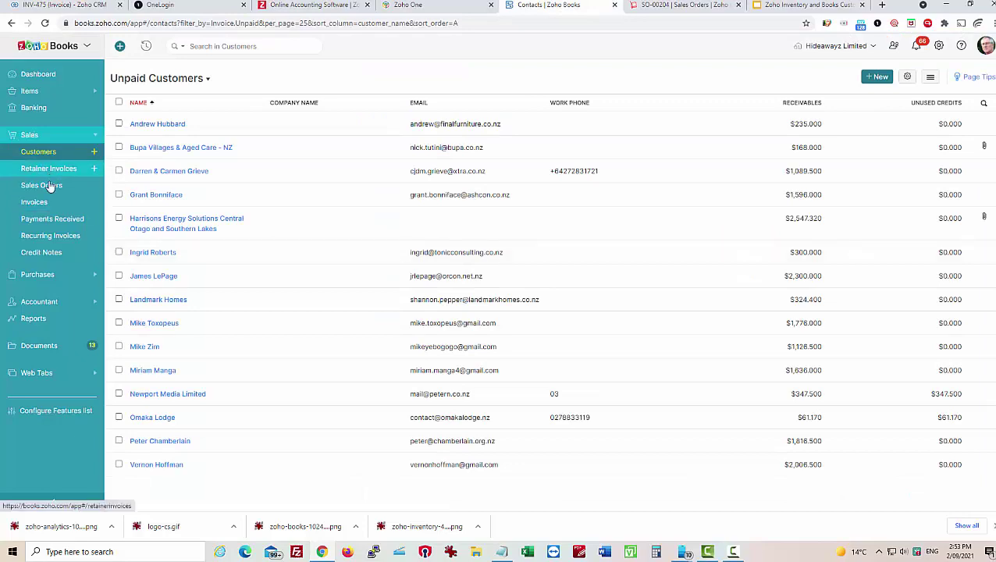
click(31, 202)
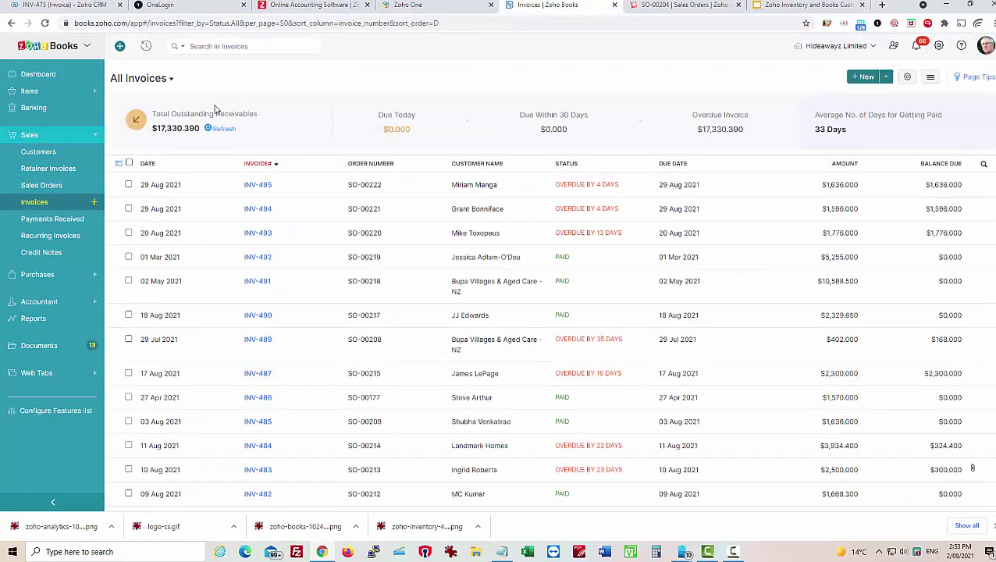
click(236, 47)
text(hiro)
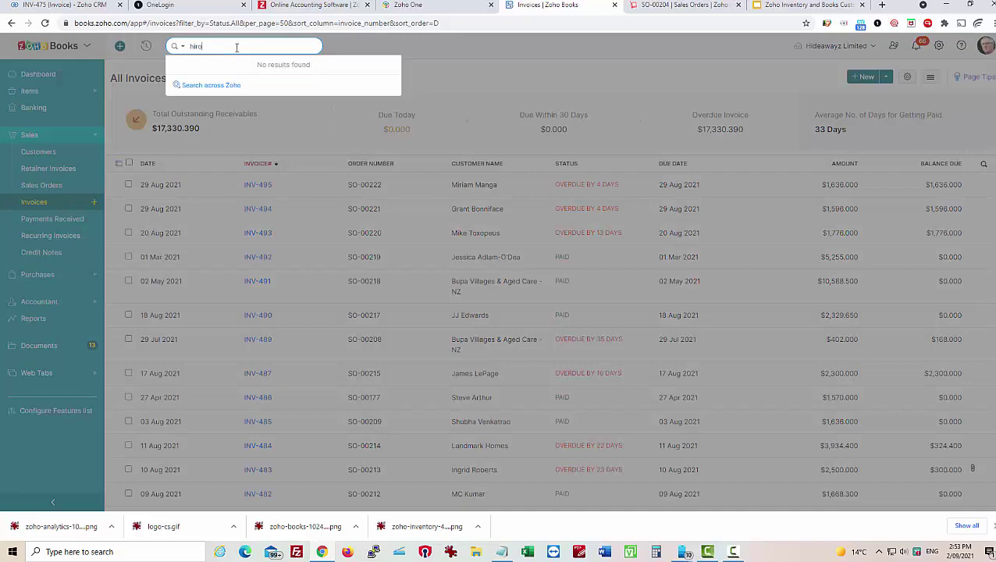
key(Return)
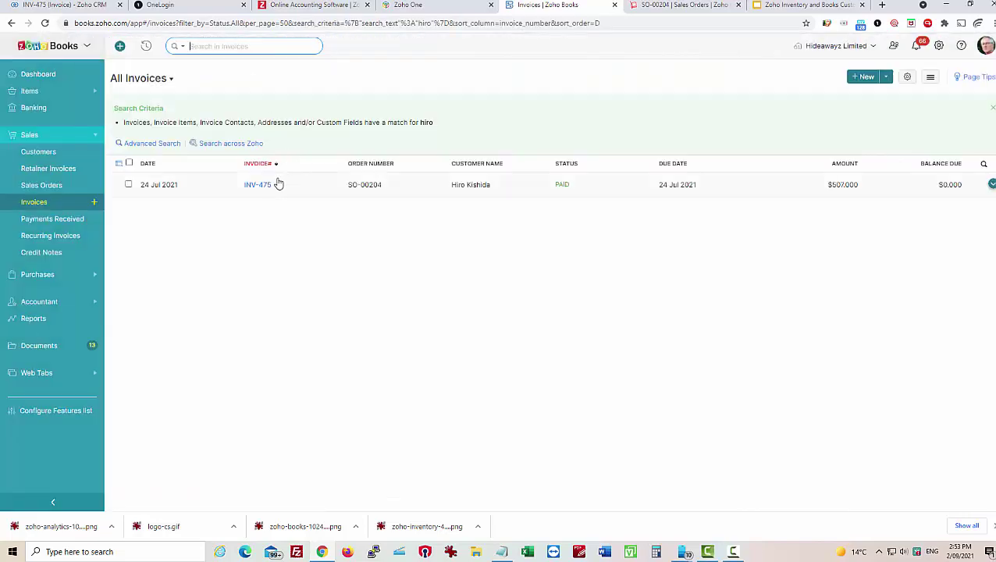
click(276, 184)
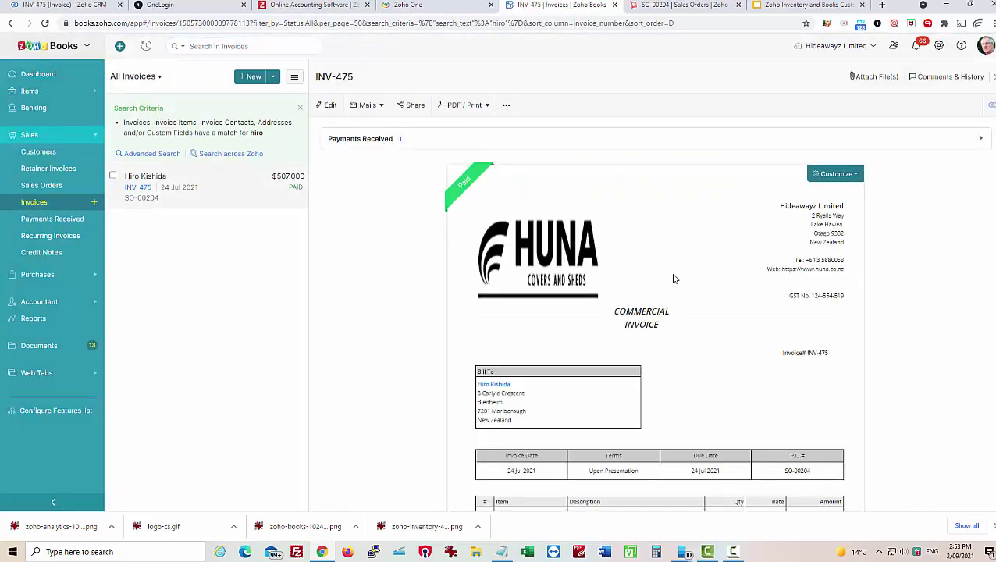
scroll(674, 278, down, 5)
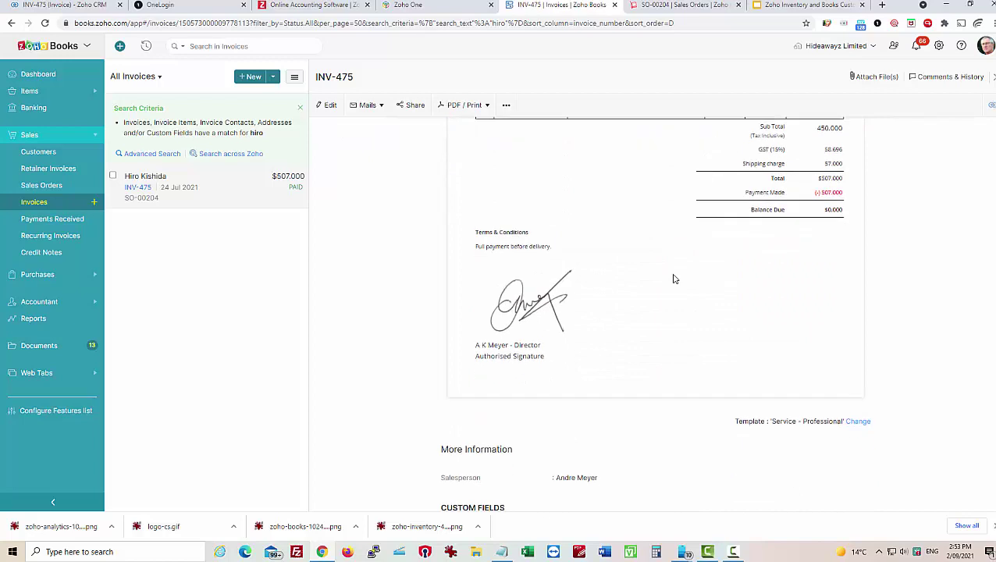
scroll(674, 278, down, 3)
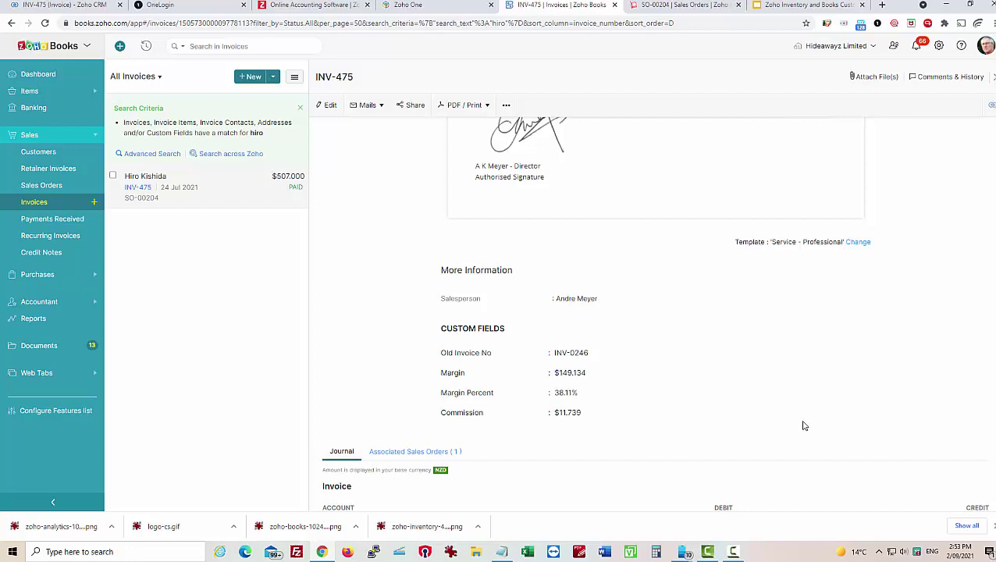
Step: Open the Sales Dashboard web tab and scroll to the monthly Margin and Shipping Excl GST chart
click(718, 5)
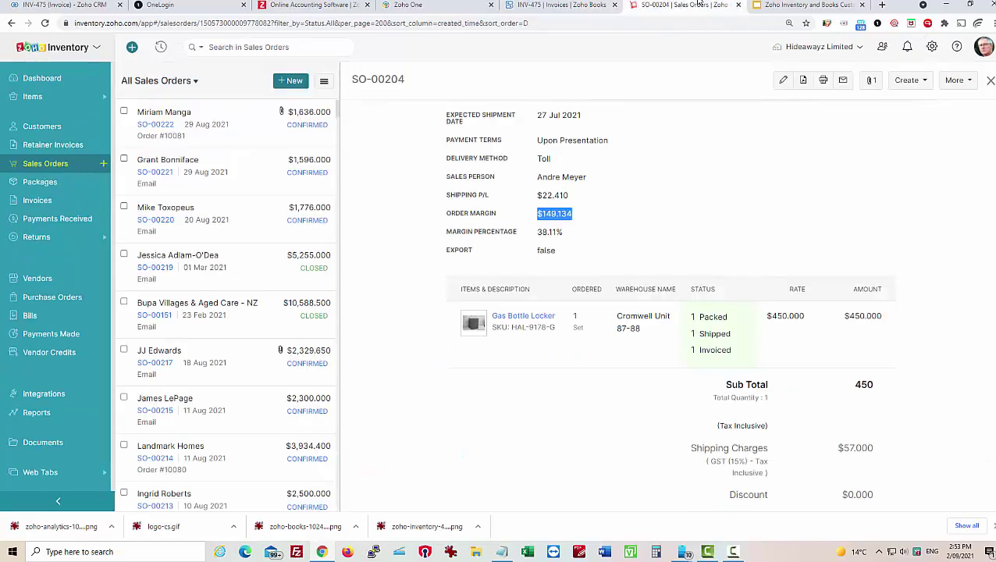
click(68, 455)
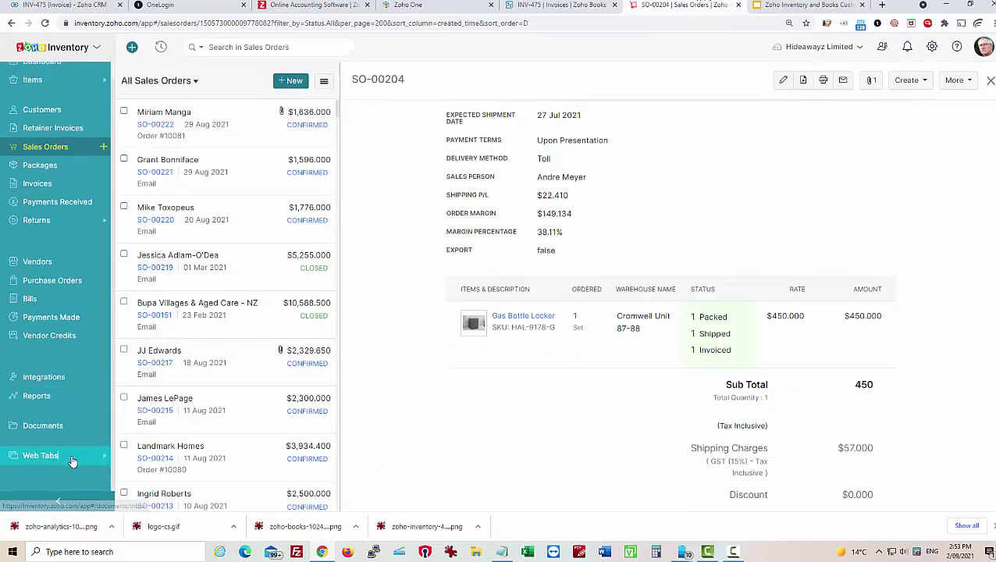
scroll(74, 471, down, 1)
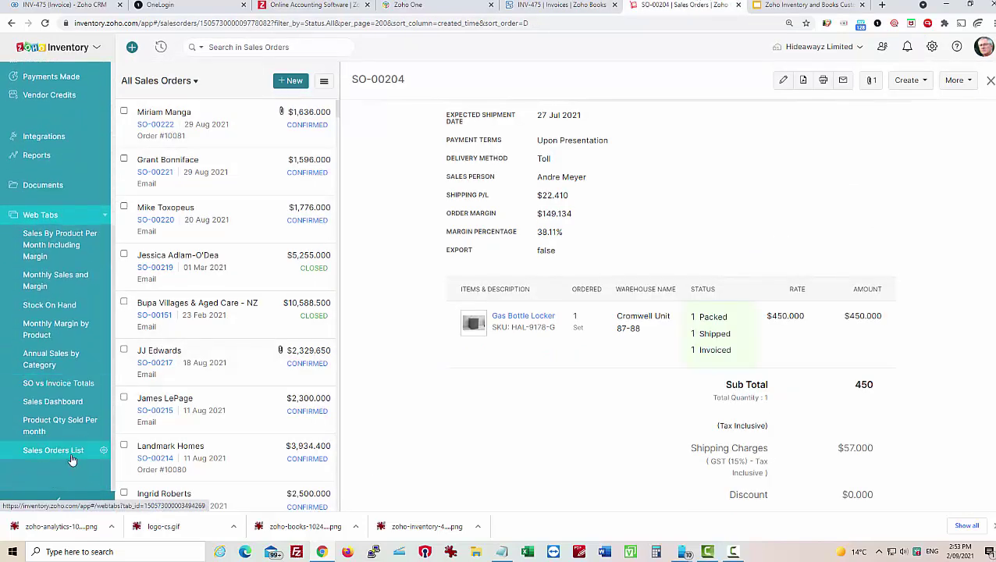
click(75, 407)
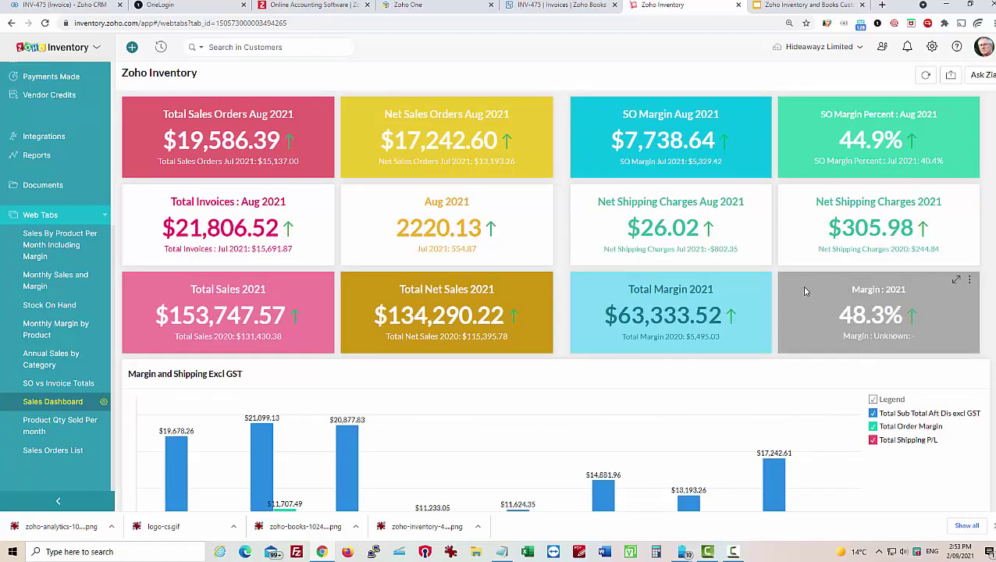
scroll(806, 291, down, 1)
scroll(805, 292, up, 1)
scroll(878, 266, down, 1)
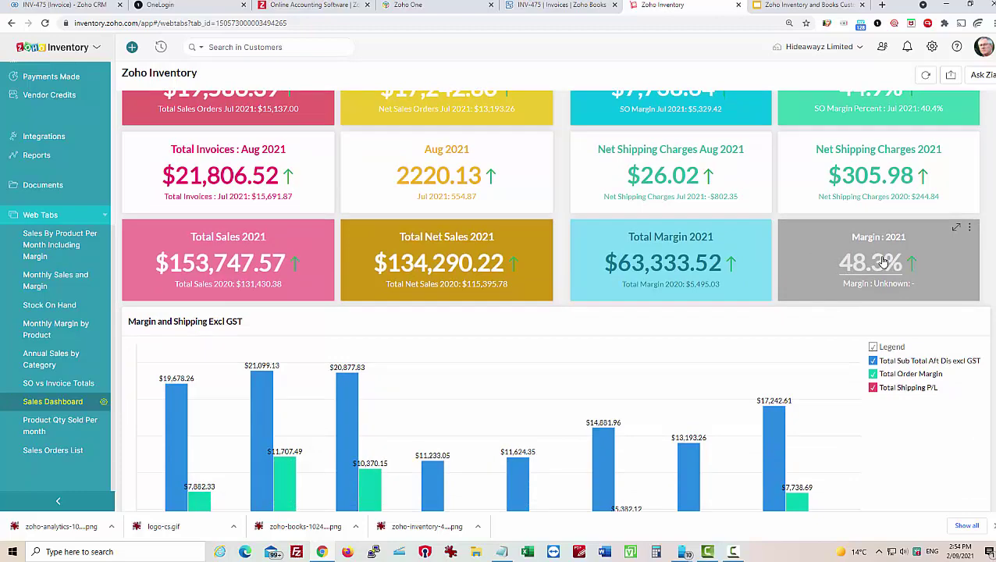
scroll(665, 290, down, 1)
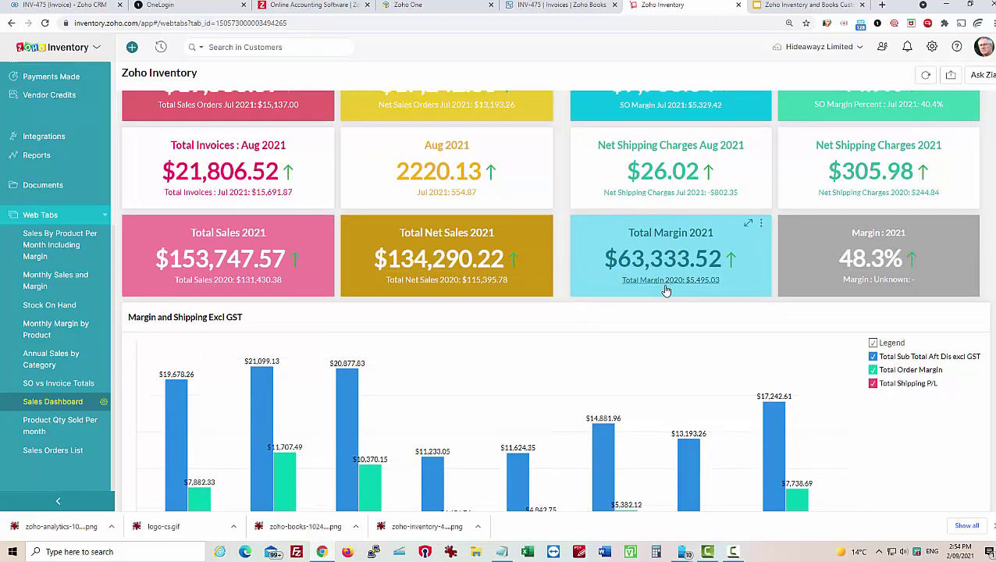
scroll(665, 291, down, 3)
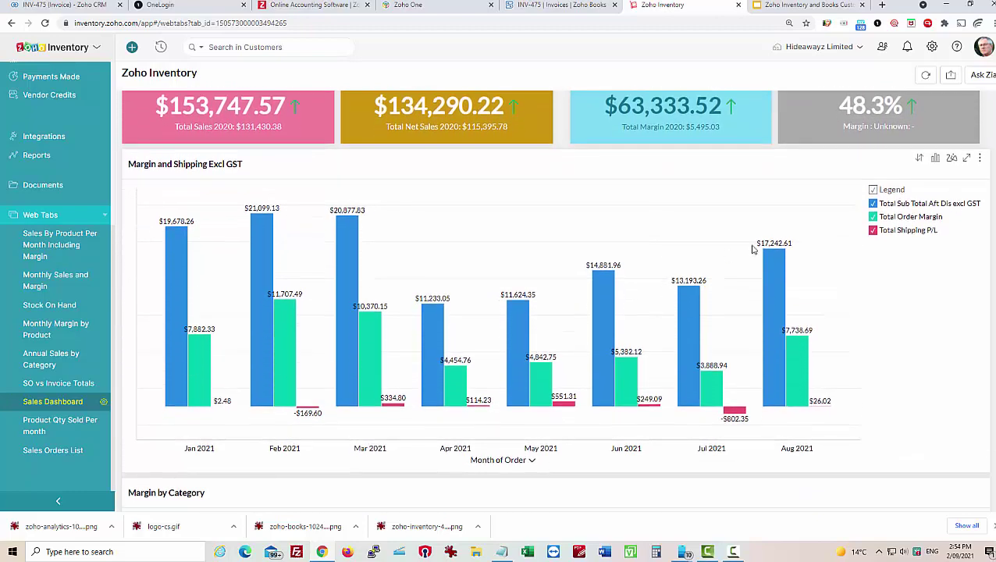
mouse_move(770, 270)
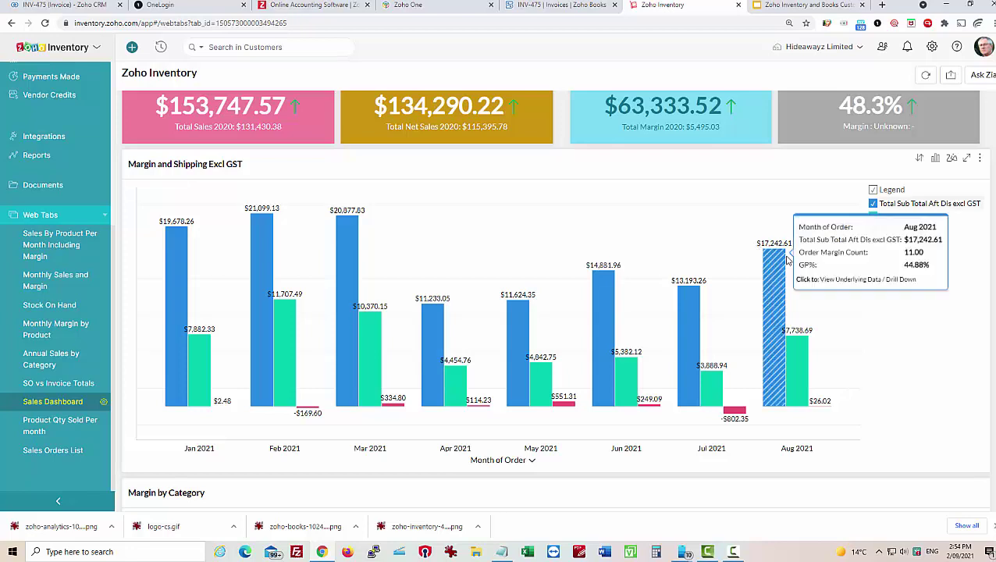
mouse_move(791, 352)
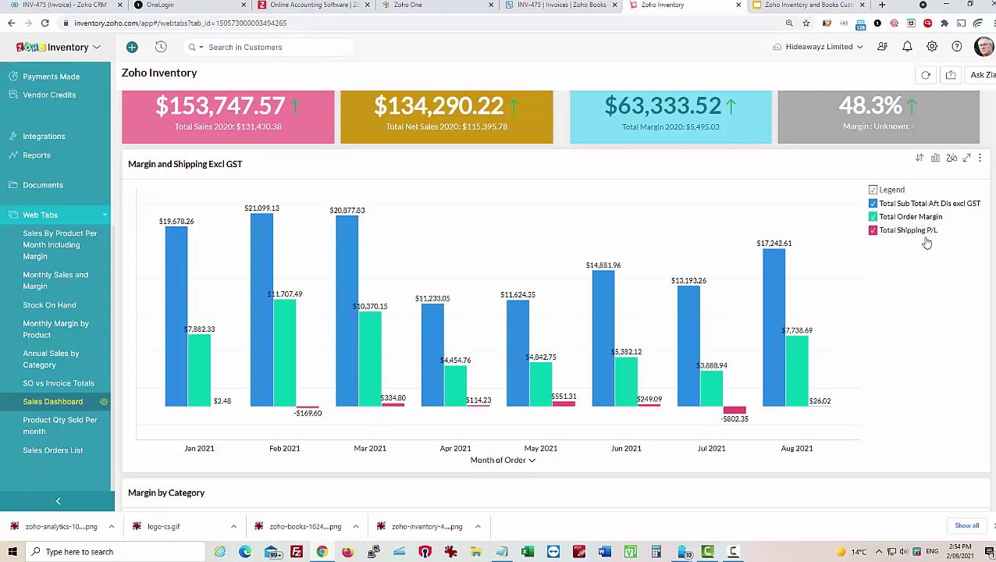
scroll(902, 274, down, 3)
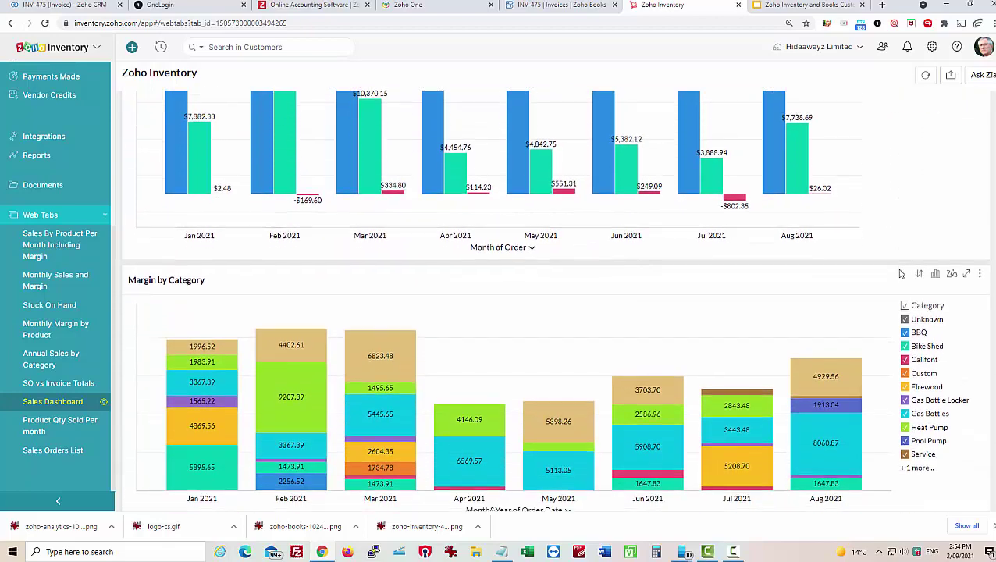
mouse_move(829, 334)
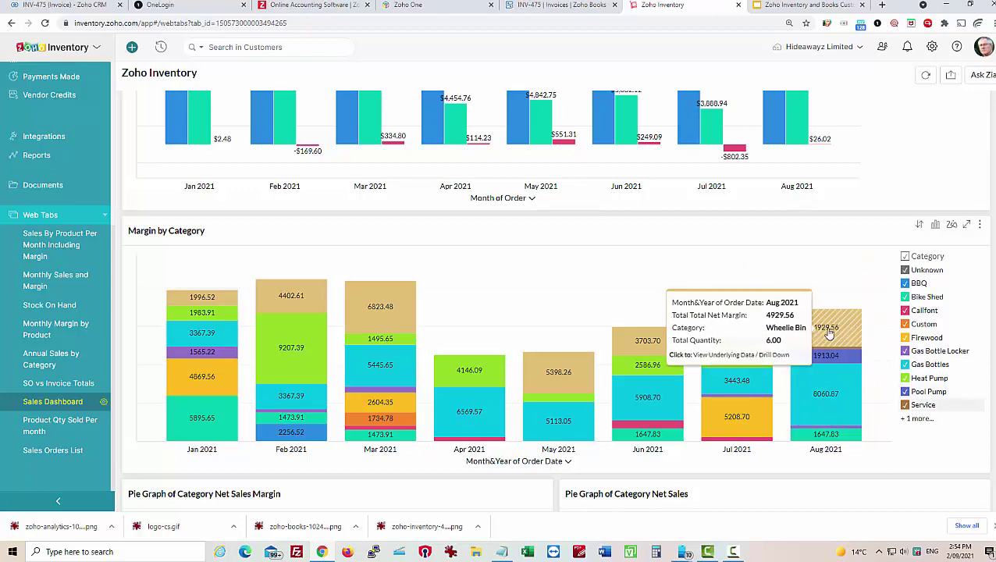
mouse_move(828, 390)
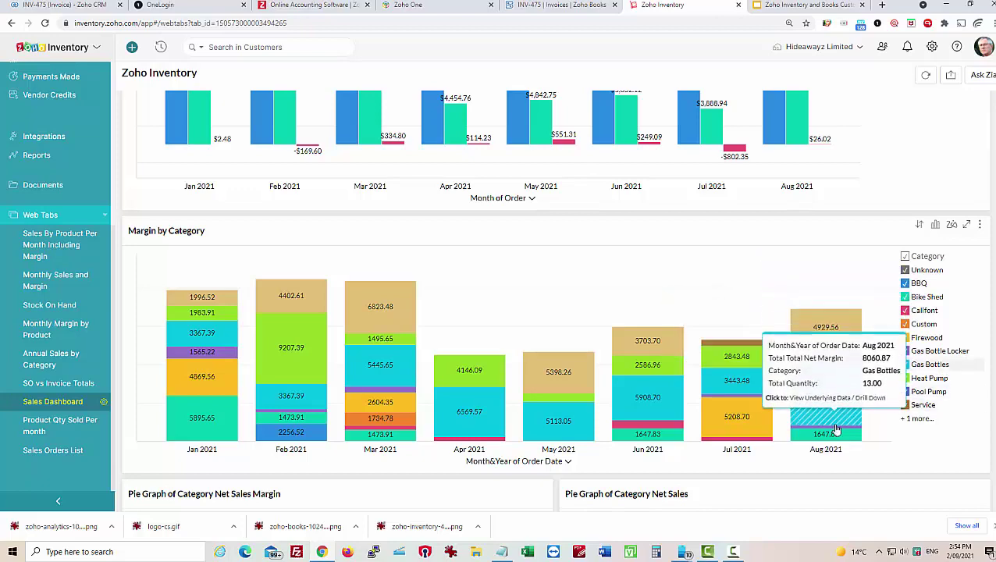
scroll(843, 344, down, 2)
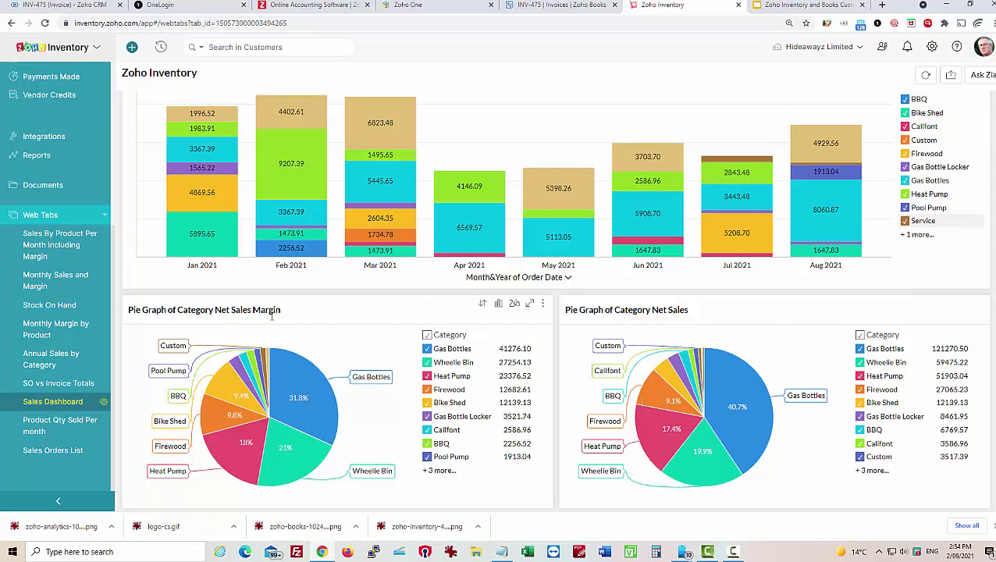
mouse_move(318, 396)
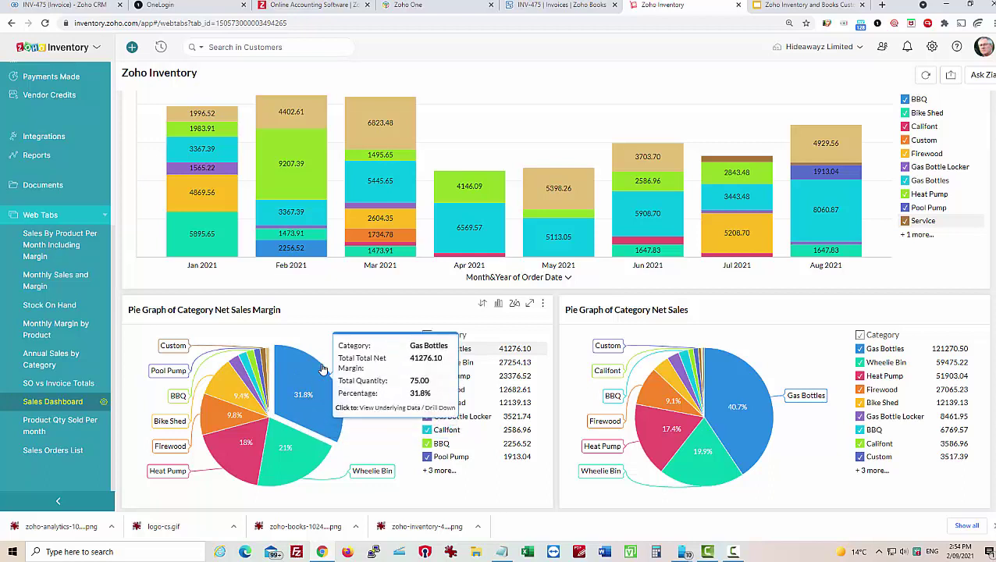
mouse_move(743, 382)
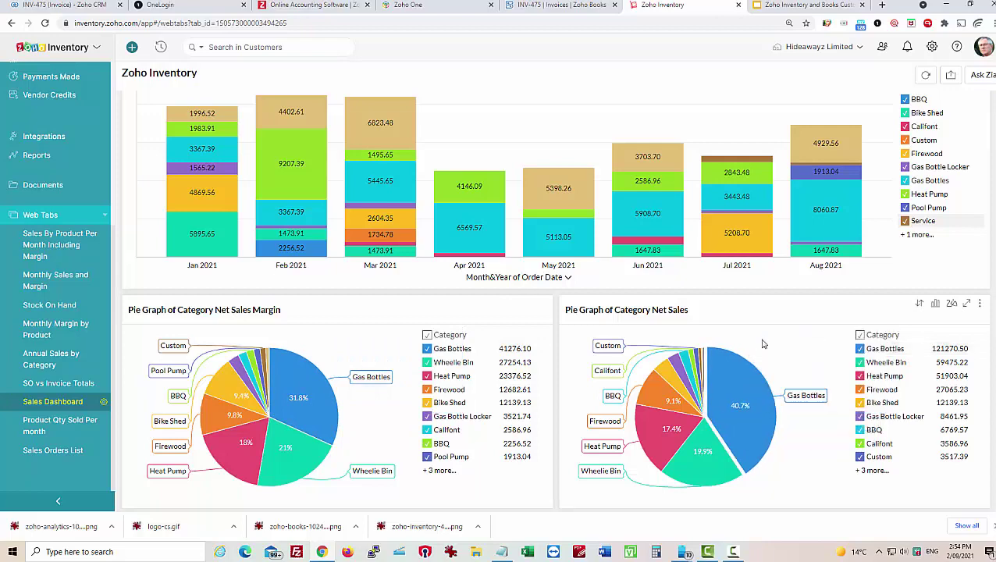
scroll(768, 341, up, 7)
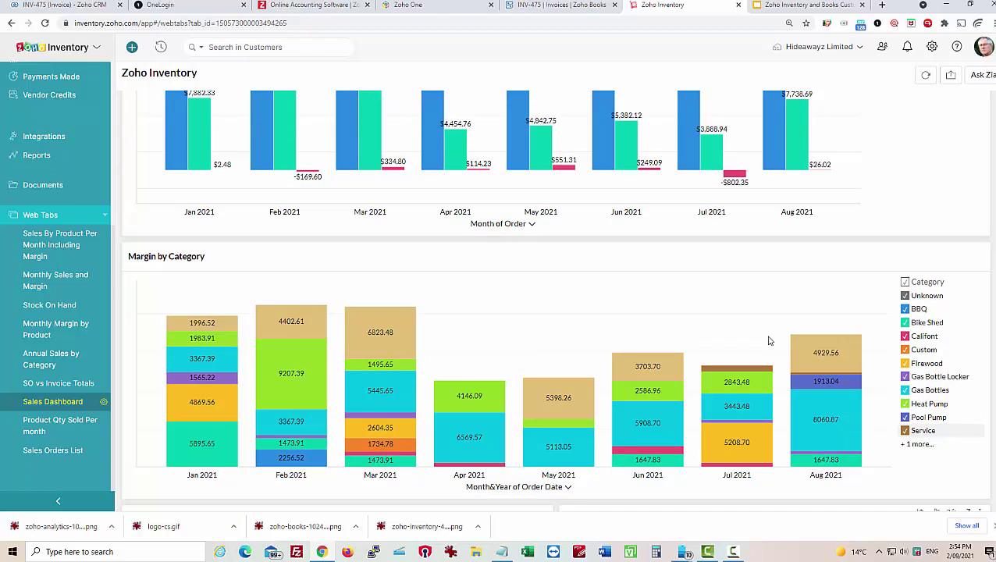
scroll(770, 341, up, 3)
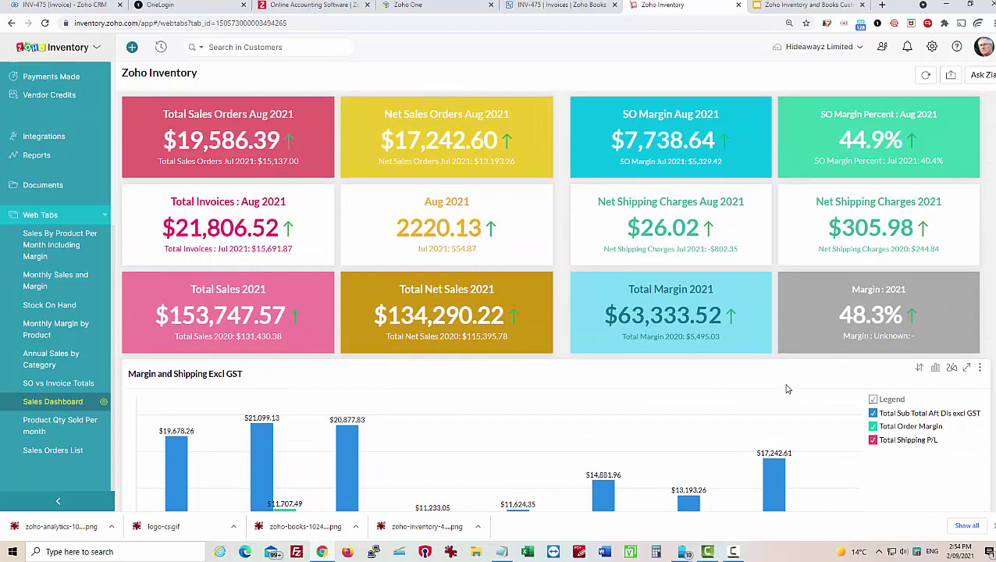
scroll(787, 387, down, 2)
Step: Open the Aug 2021 bar's underlying data, widen the popup, and export it to Zoho Sheet
click(772, 366)
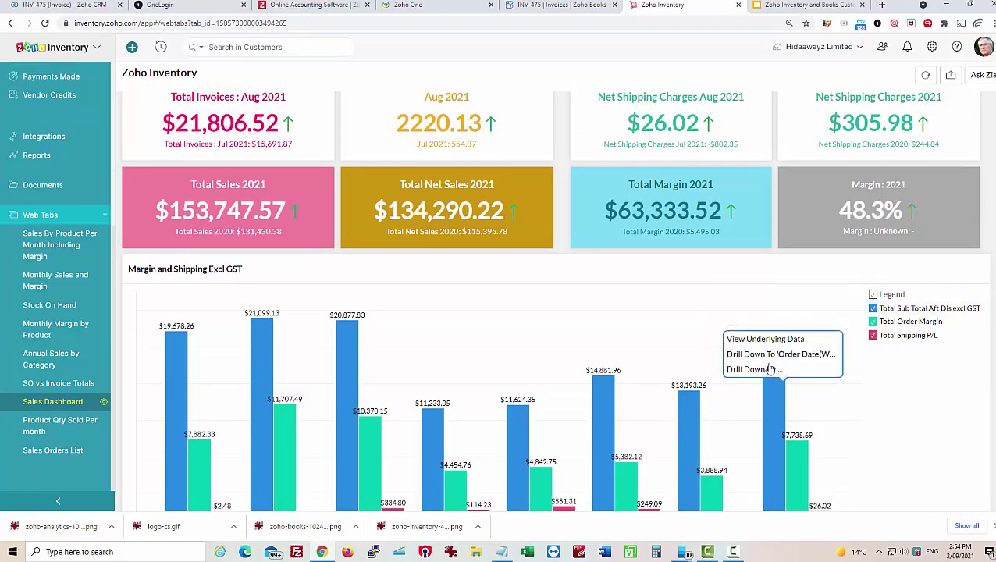
click(767, 338)
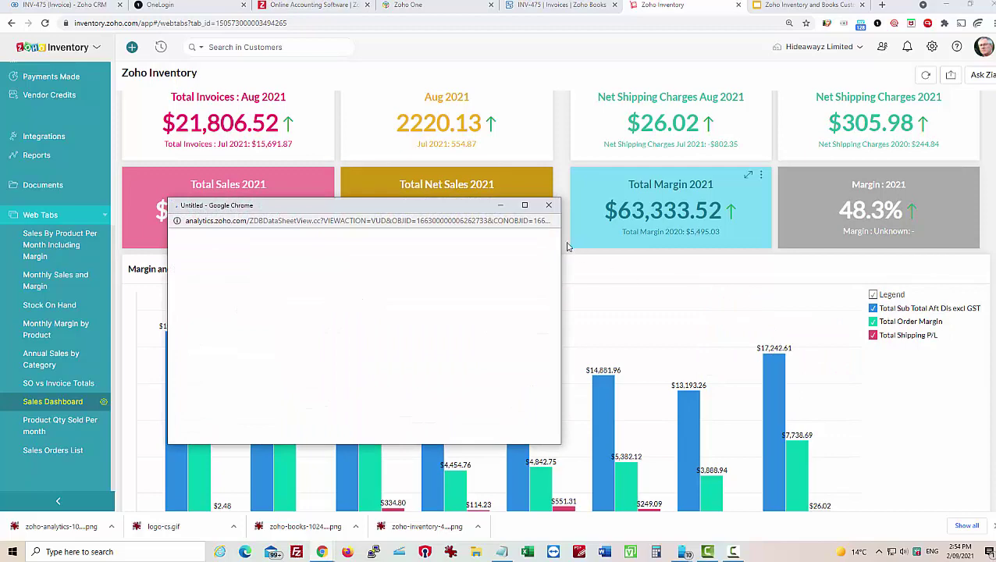
drag(562, 246, 894, 246)
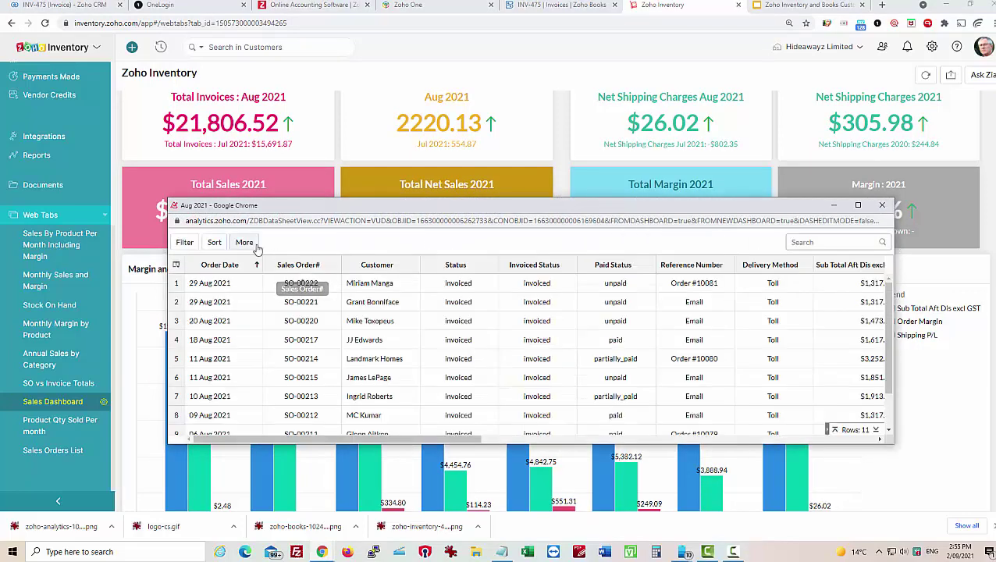
click(244, 242)
click(266, 273)
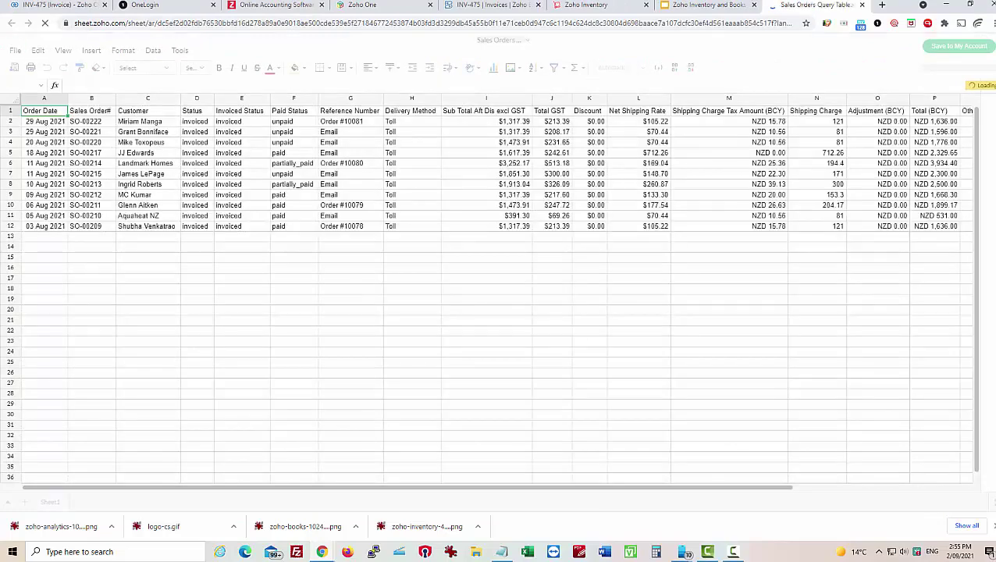
Step: Close the Zoho Sheet tab and select the Issued That Are Resolved slide
click(861, 5)
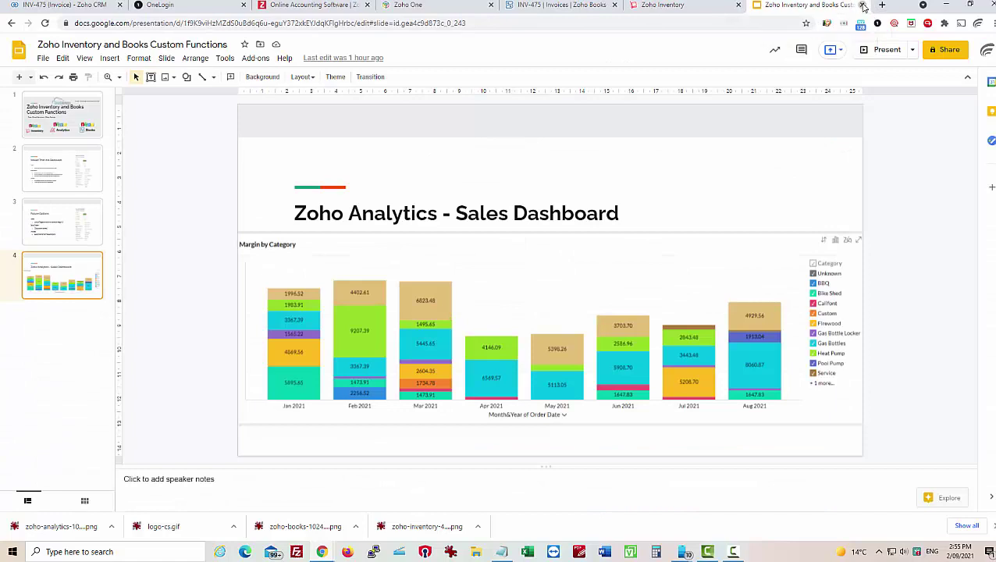
click(76, 181)
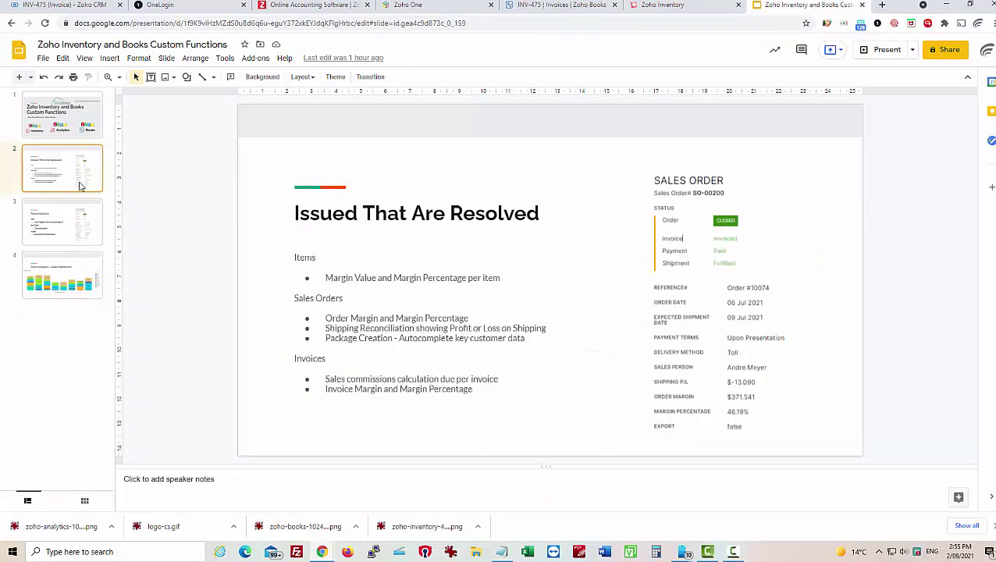